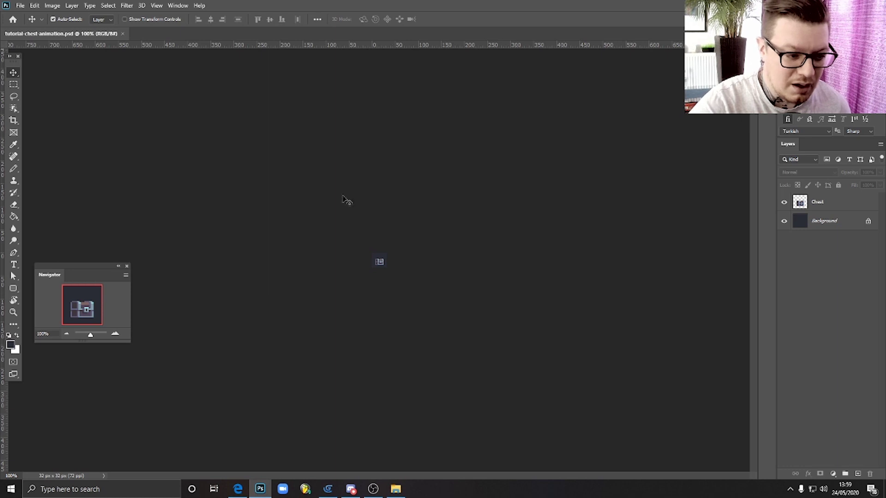
- Display the Timeline and create a frame animation from the chest artwork
scroll(380, 263, up, 10)
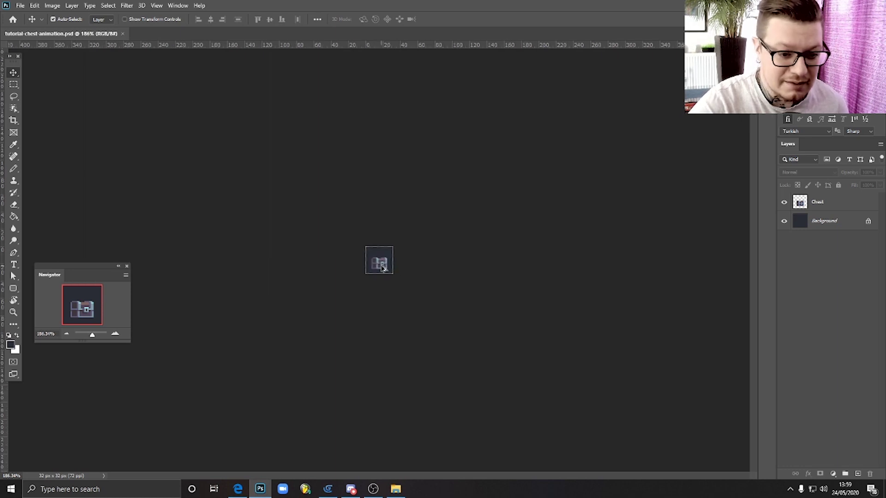
scroll(386, 270, up, 5)
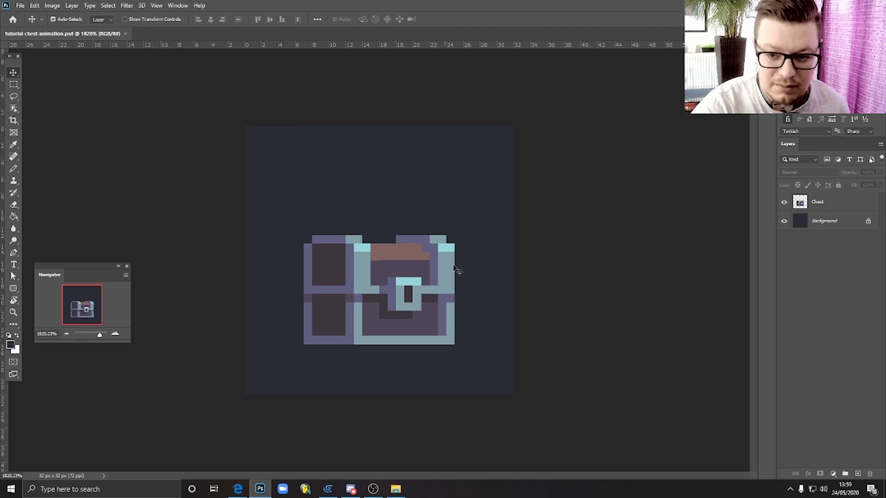
click(178, 5)
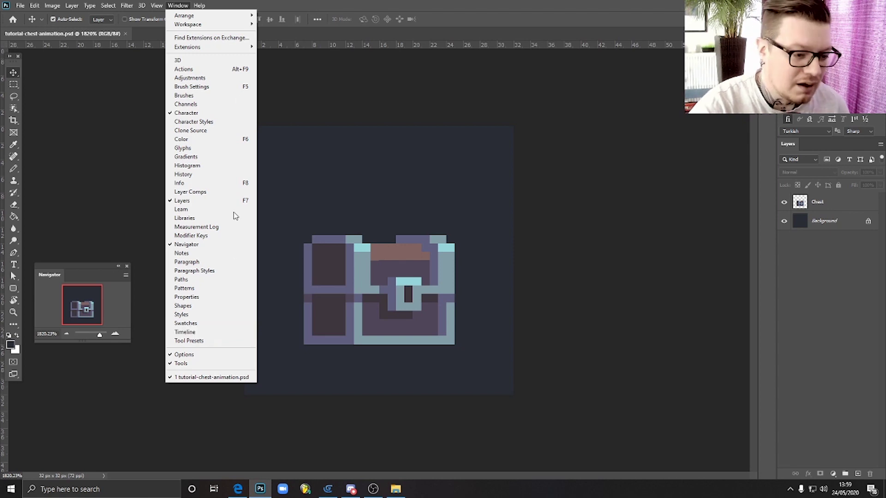
click(198, 332)
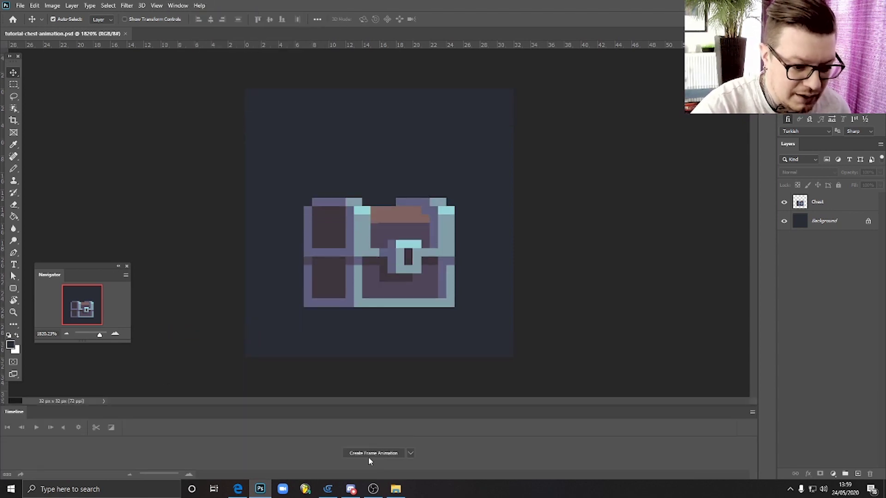
click(410, 453)
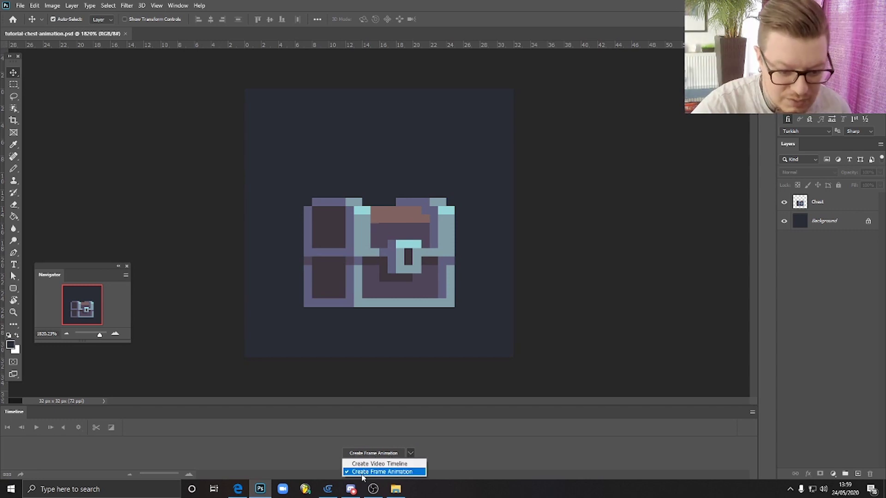
click(430, 441)
click(387, 453)
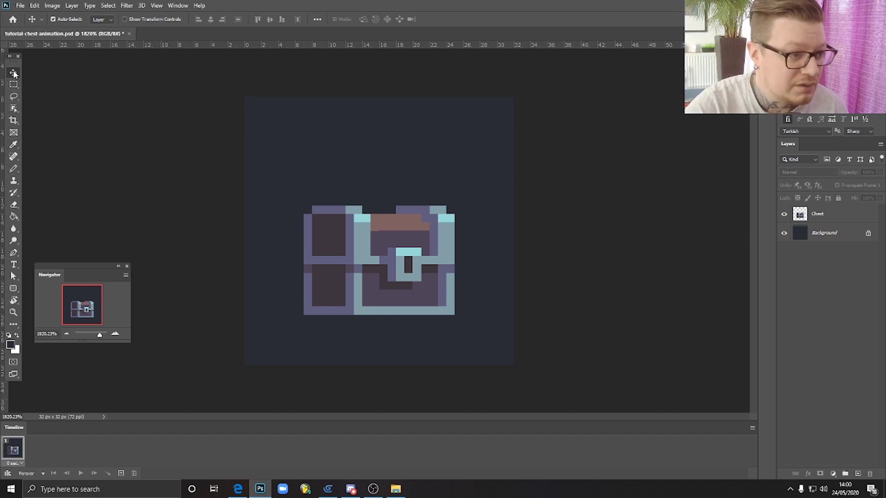
- Set the Eraser to Pencil mode and check its brush size and hardness settings
click(15, 171)
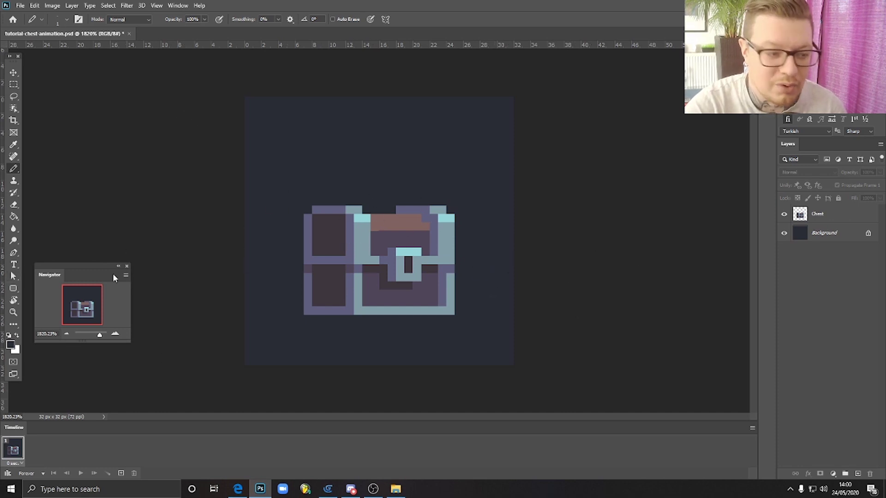
click(14, 208)
click(53, 208)
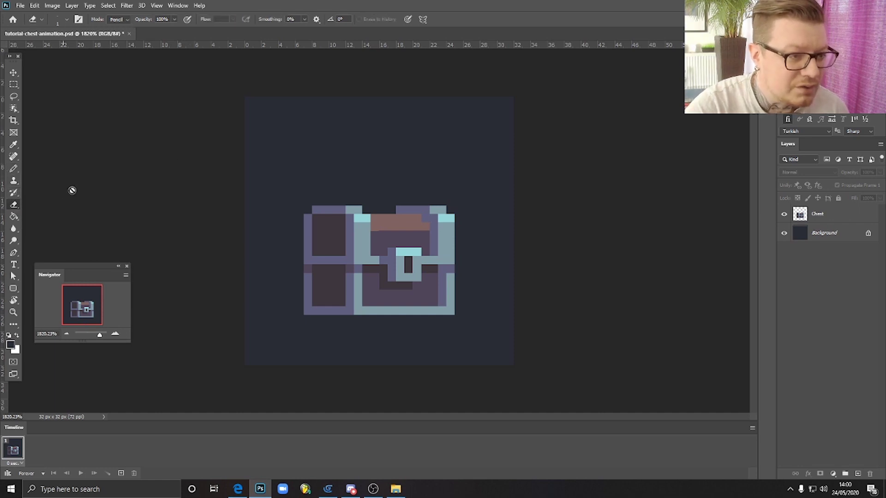
click(117, 19)
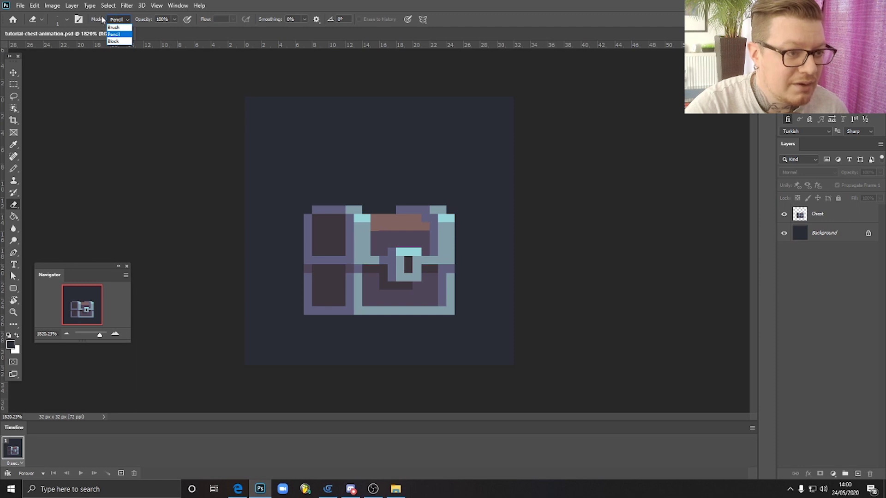
click(119, 35)
click(59, 20)
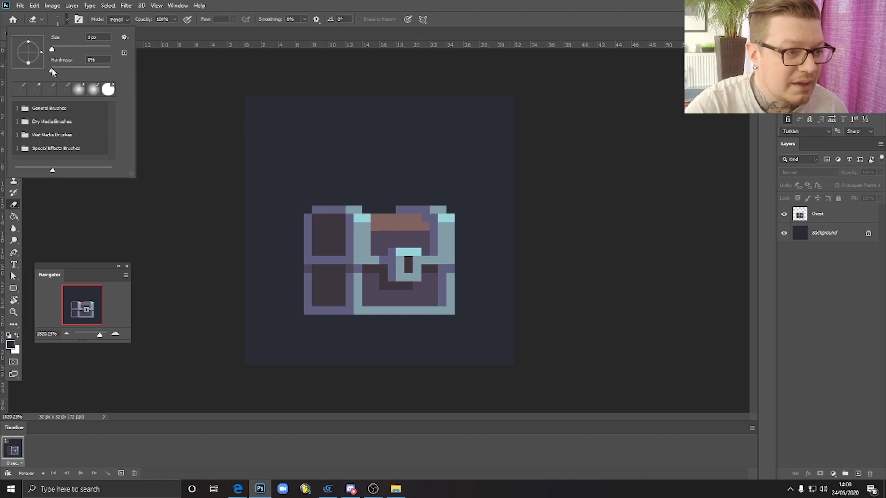
key(Escape)
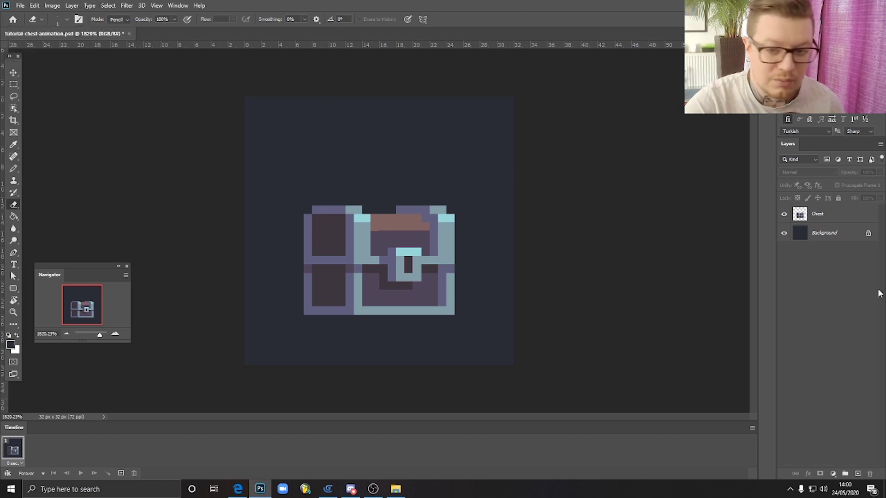
- Erase a few pixels from the lid's upper-left edge on the Chest layer
click(828, 216)
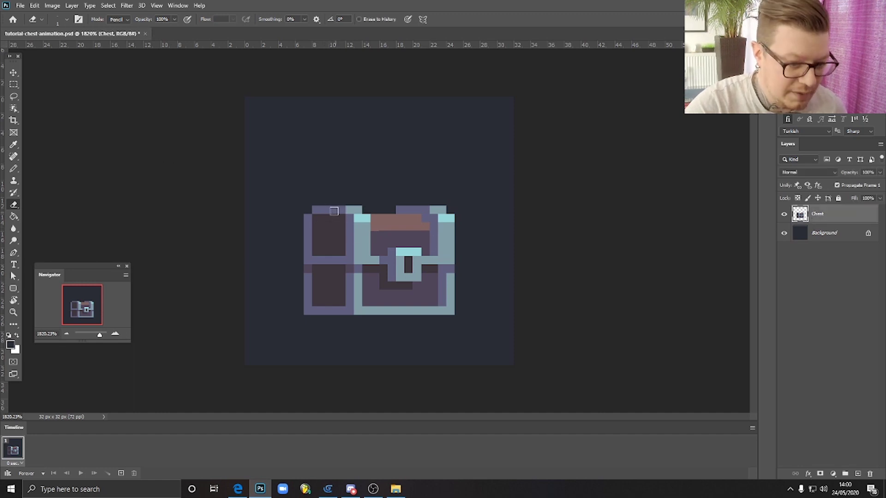
drag(328, 209, 324, 209)
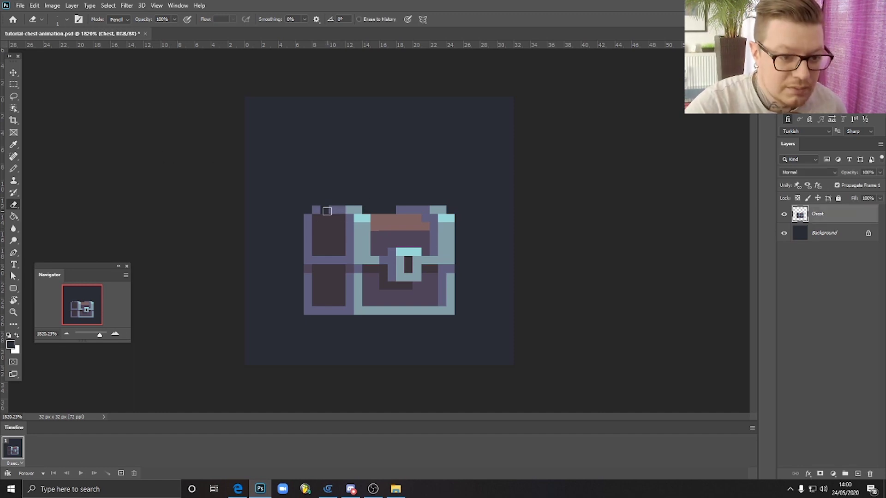
- Set the Pencil's foreground colour to 5f5f7f by sampling the chest's grey-purple trim
click(15, 169)
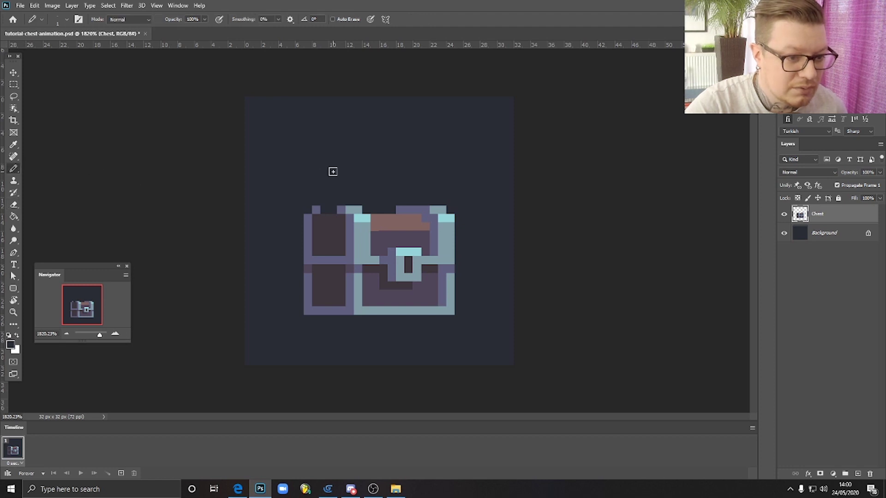
click(10, 344)
click(360, 248)
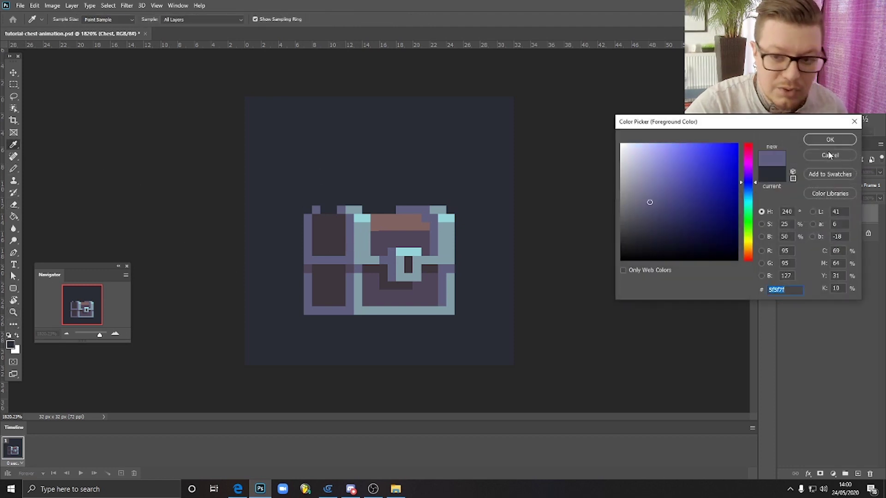
click(844, 139)
- Repaint the missing lid-edge pixels with the Pencil and erase the stray strokes above the chest
mouse_move(326, 211)
mouse_down()
mouse_move(324, 185)
mouse_move(381, 167)
mouse_move(398, 142)
mouse_move(386, 144)
mouse_move(404, 160)
mouse_move(383, 171)
mouse_move(339, 170)
mouse_move(311, 186)
mouse_move(340, 176)
mouse_up()
key(e)
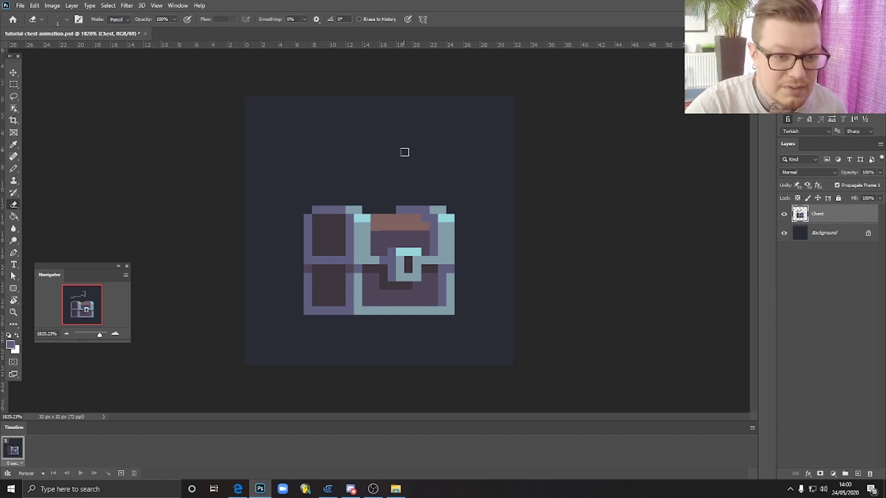
click(401, 151)
click(13, 72)
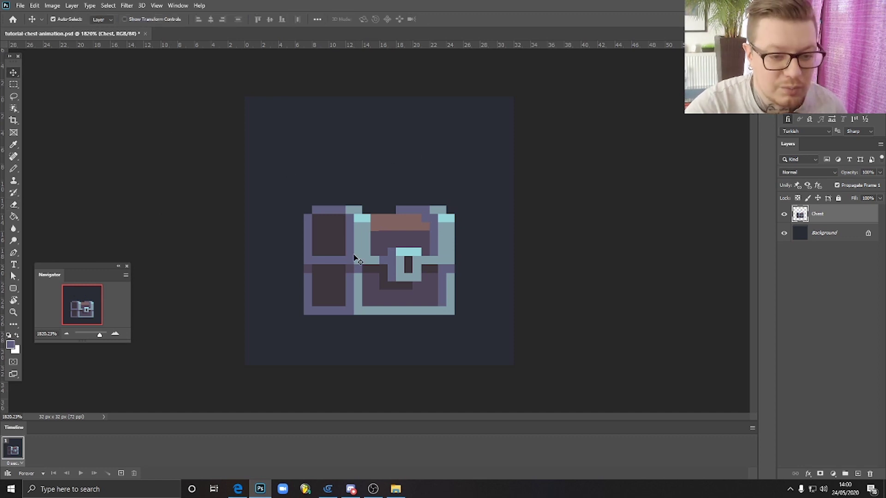
click(13, 86)
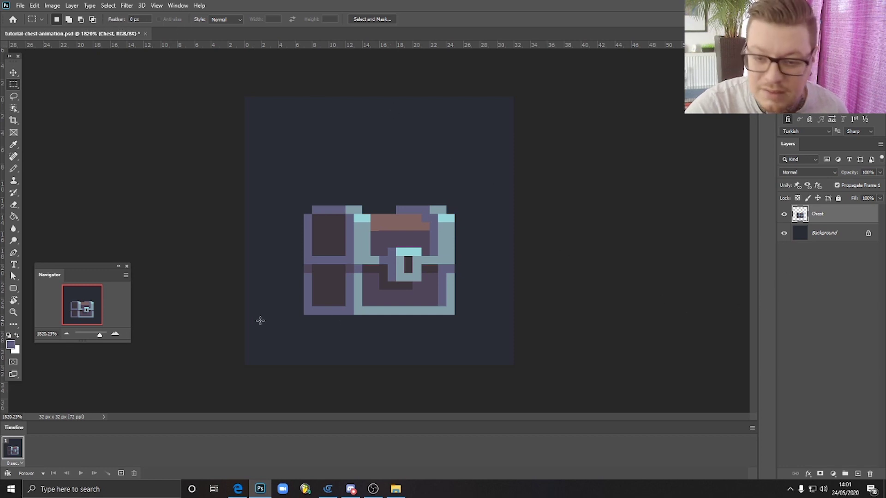
click(14, 73)
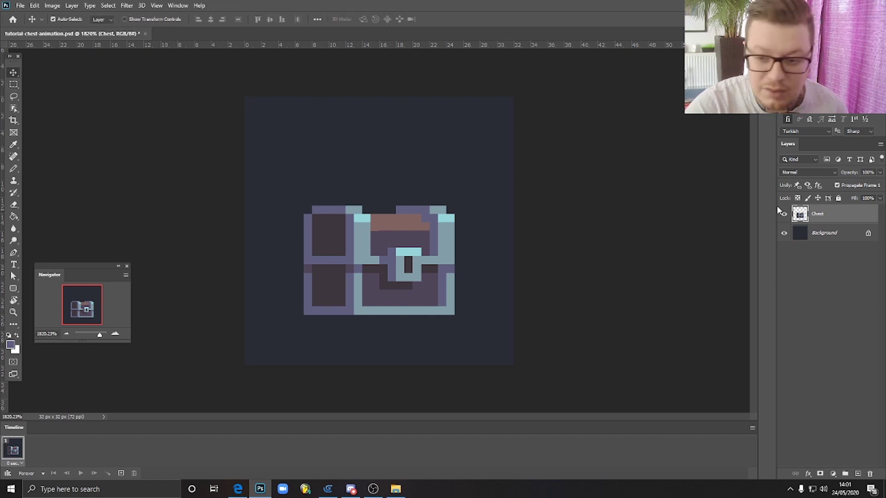
click(830, 279)
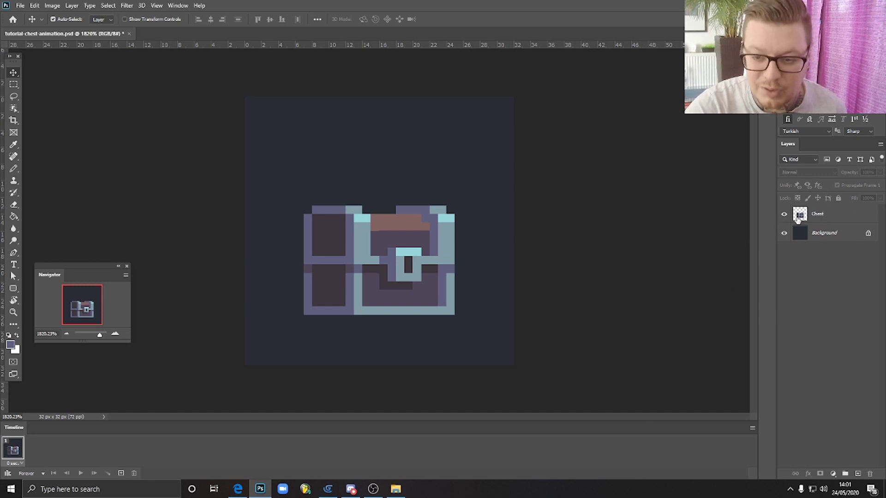
drag(797, 220, 132, 478)
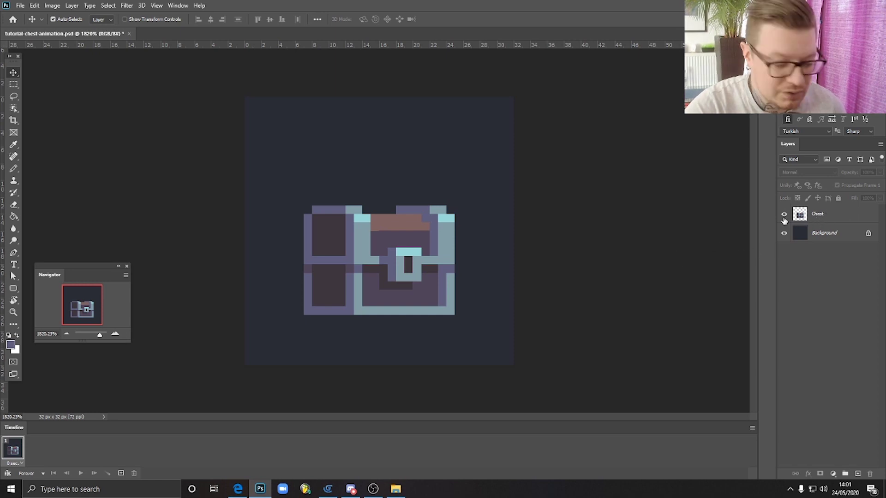
- Add a second animation frame and duplicate the Chest layer as "Chest 2"
click(121, 473)
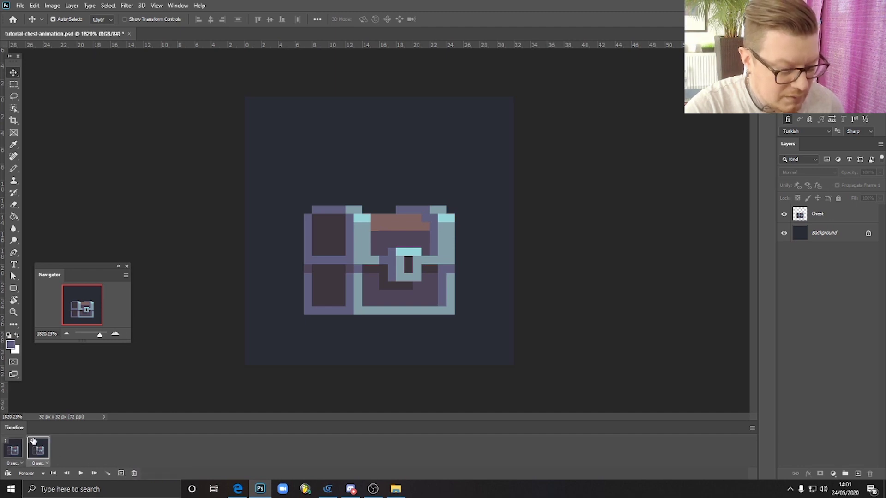
click(828, 215)
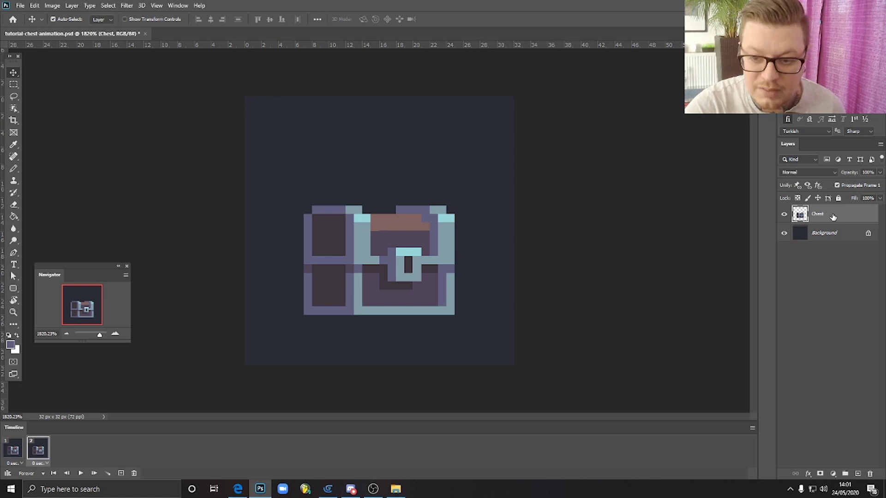
right_click(834, 217)
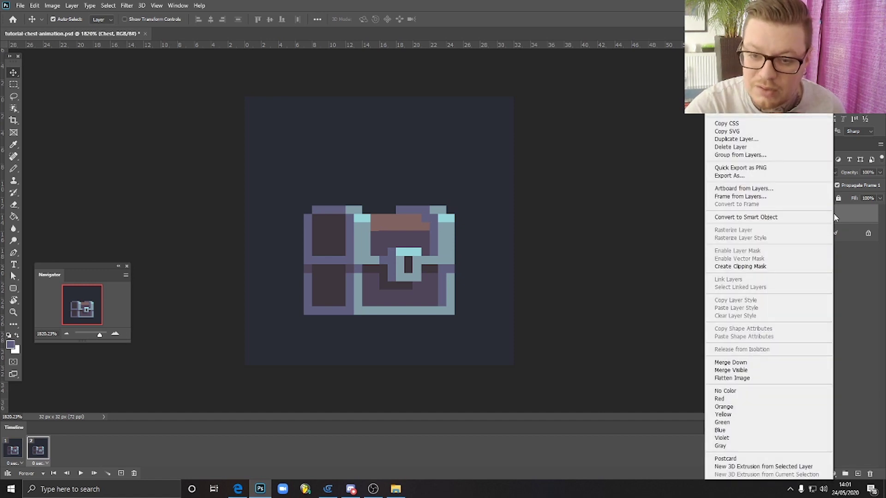
click(754, 139)
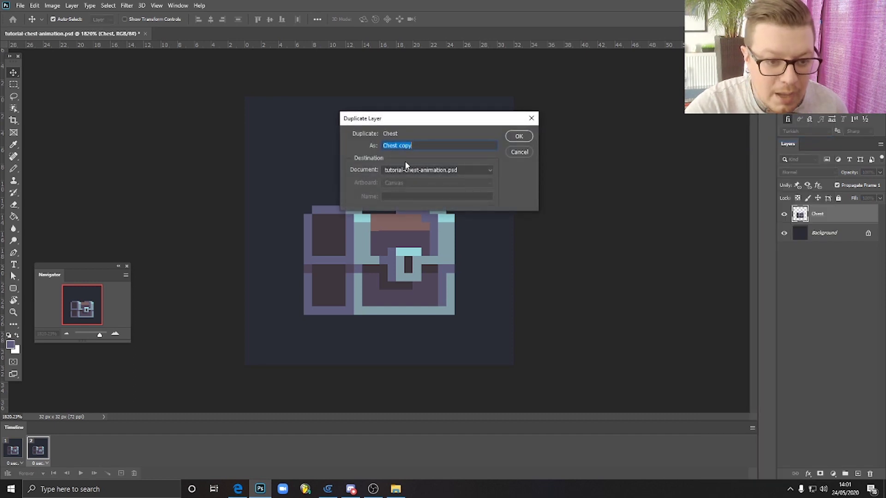
drag(413, 145, 400, 146)
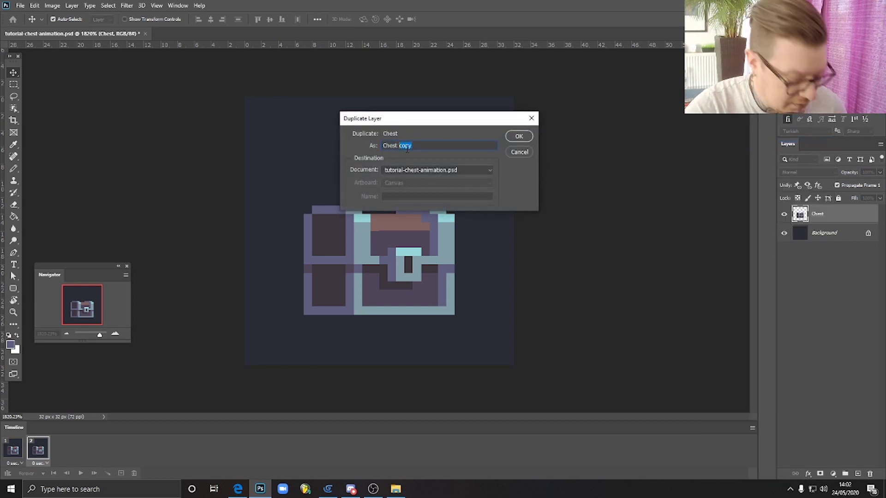
text(2)
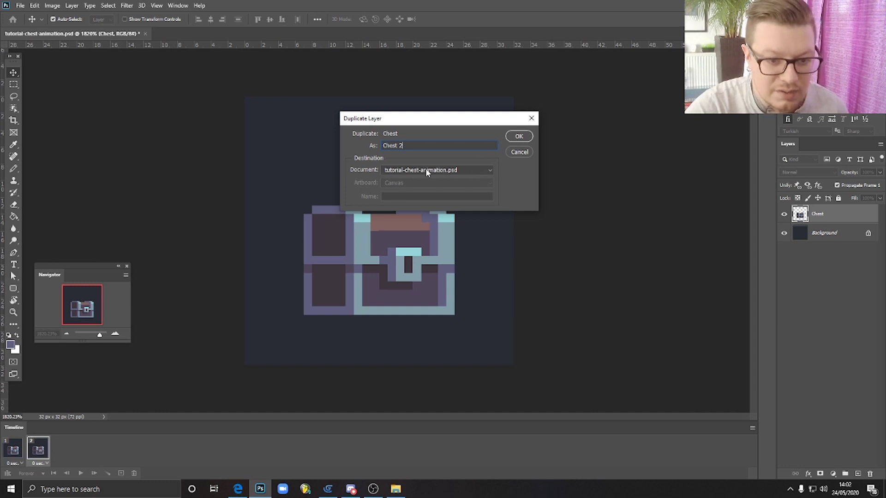
click(519, 137)
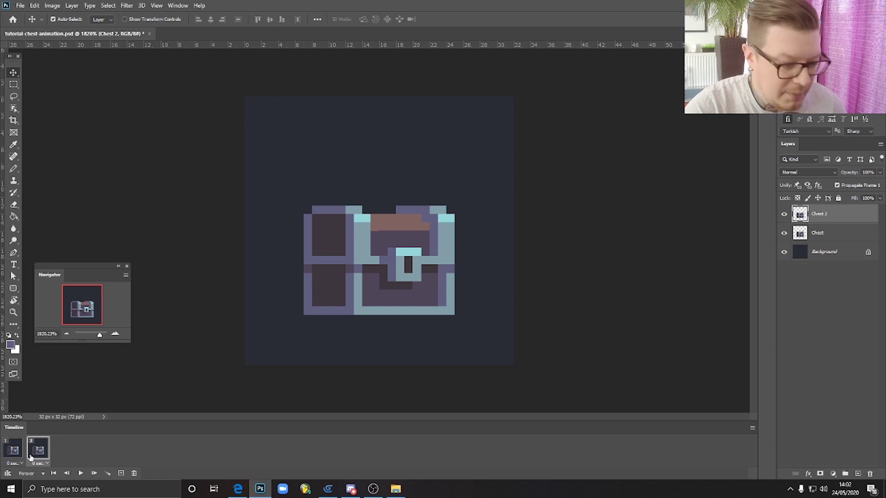
- Hide the Chest 2 layer in frame 1 and keep the Chest layer selected
click(12, 450)
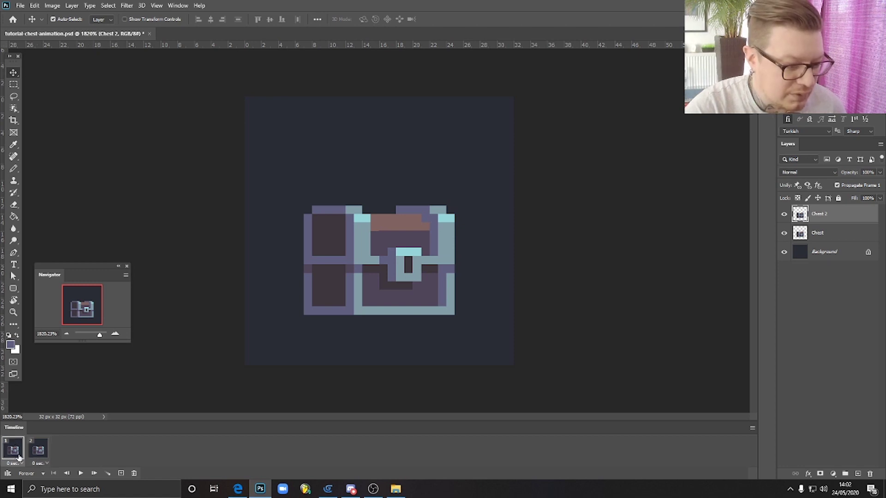
click(854, 233)
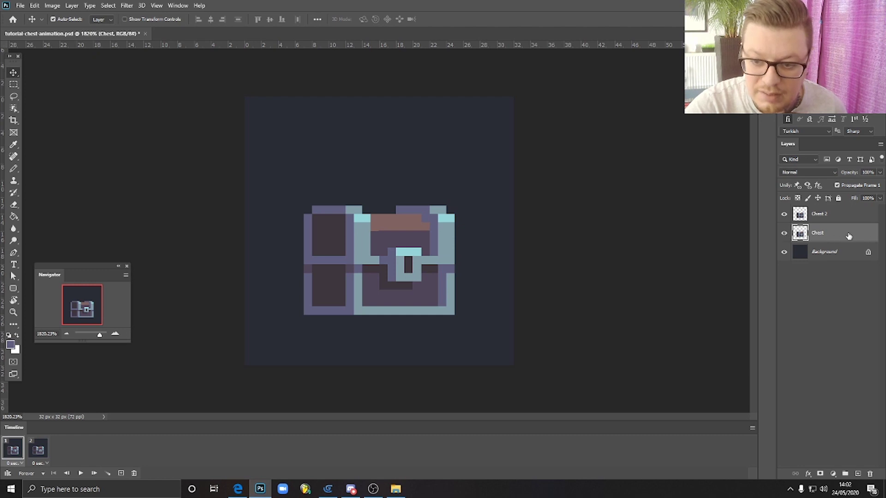
click(784, 215)
click(836, 214)
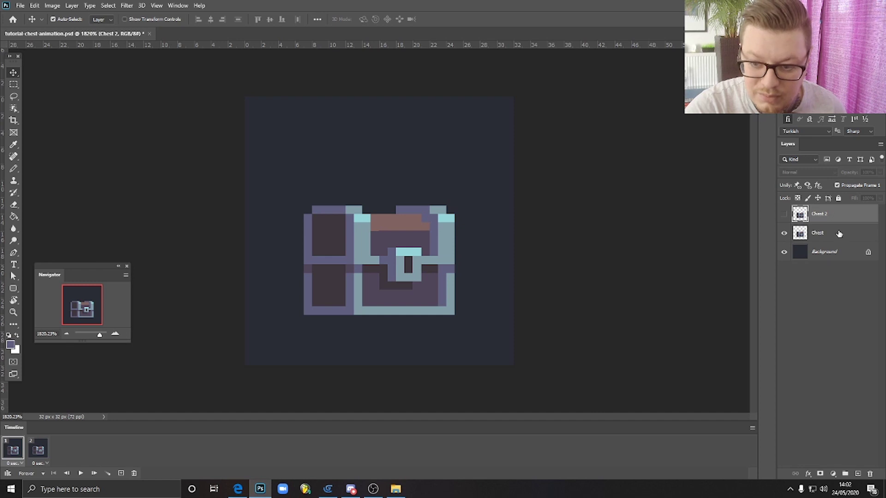
click(833, 237)
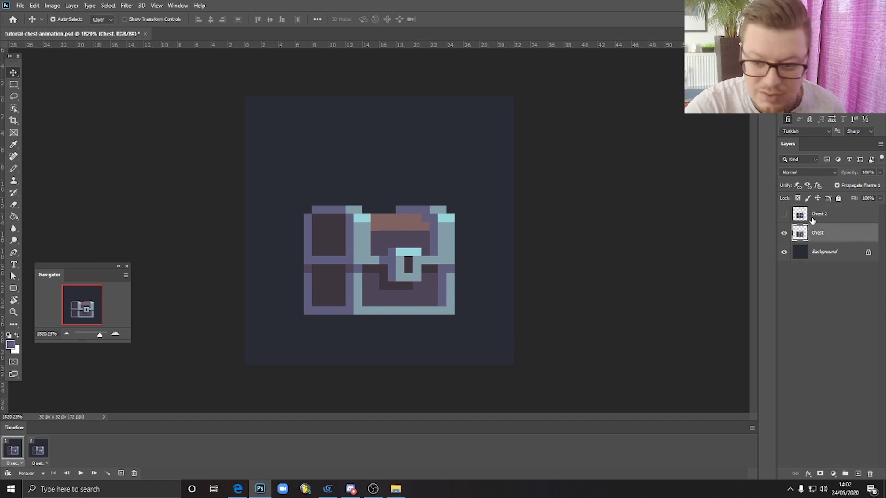
- In frame 2, hide the Chest layer, show Chest 2 and select it
click(41, 451)
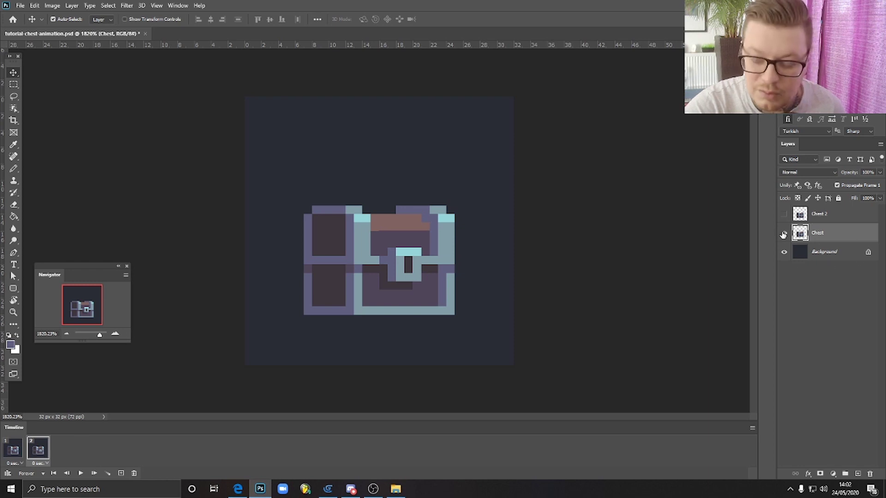
click(784, 234)
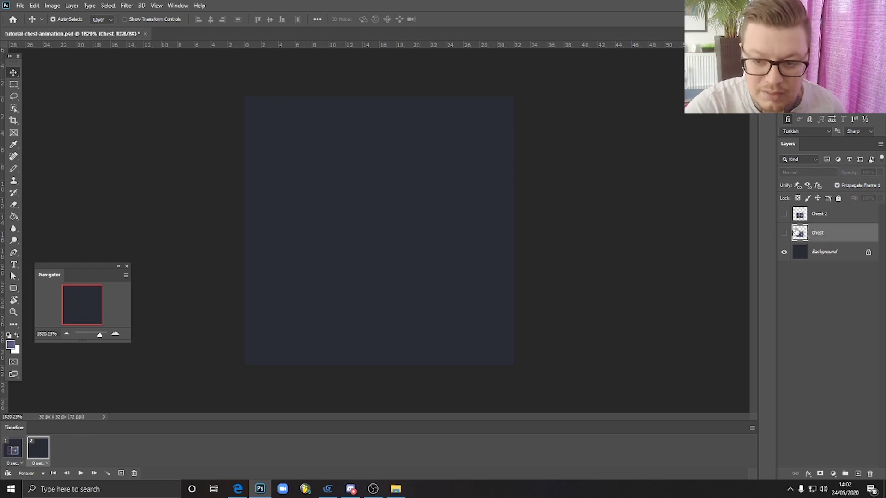
click(784, 214)
click(799, 213)
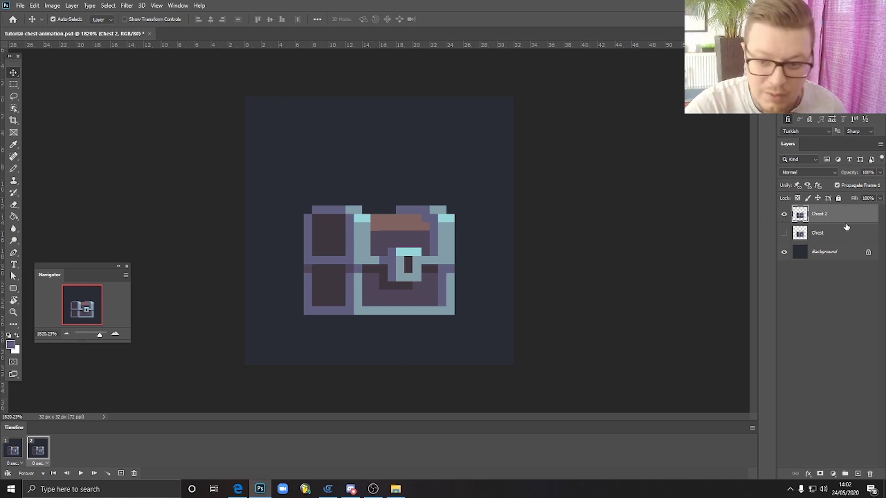
- Scribble a purple Pencil test shape above the chest on Chest 2 in frame 2 and play the animation
click(7, 456)
click(39, 450)
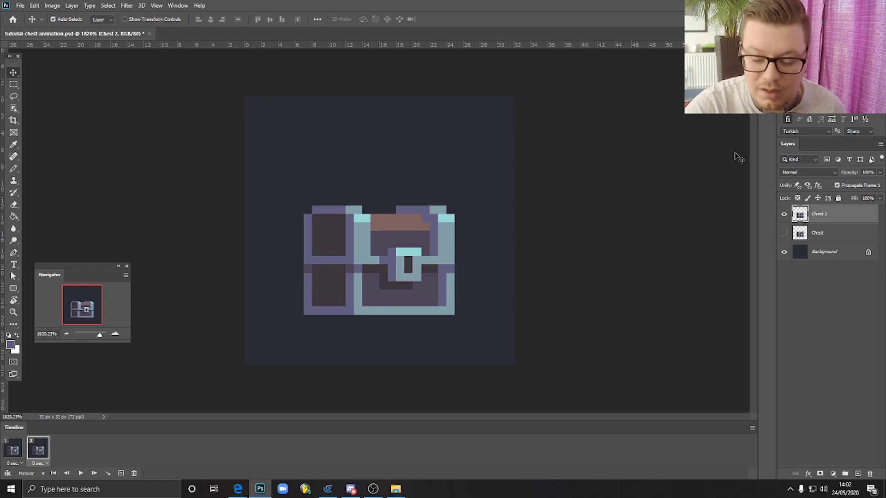
click(13, 169)
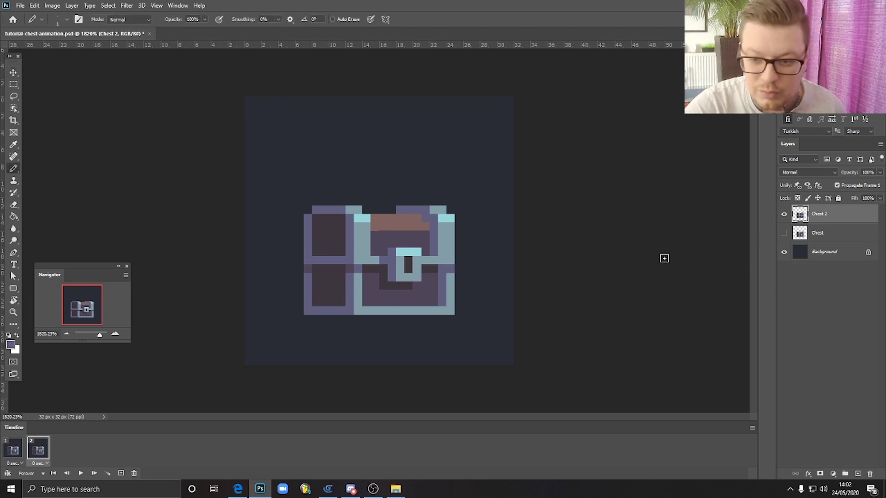
drag(352, 183, 329, 185)
drag(405, 178, 369, 189)
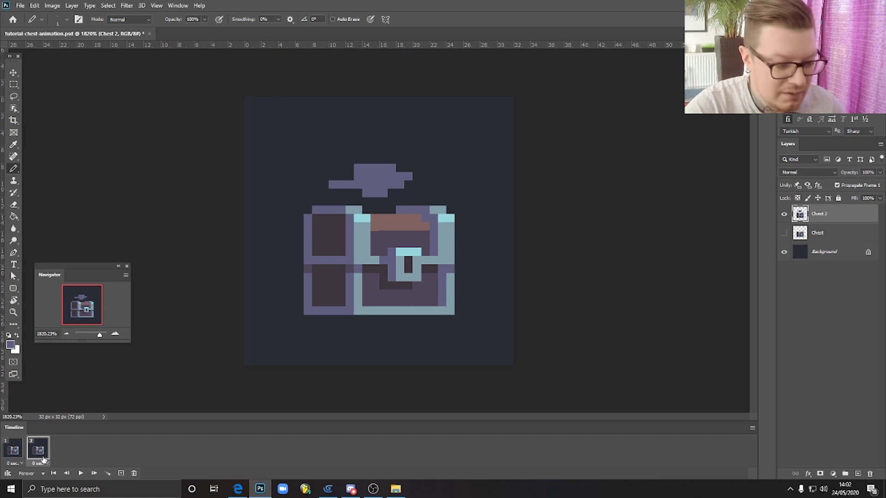
click(84, 473)
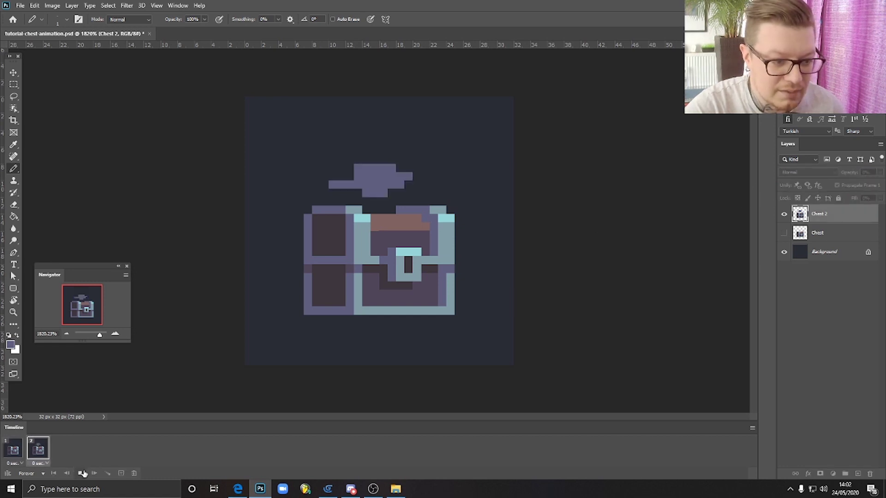
click(82, 474)
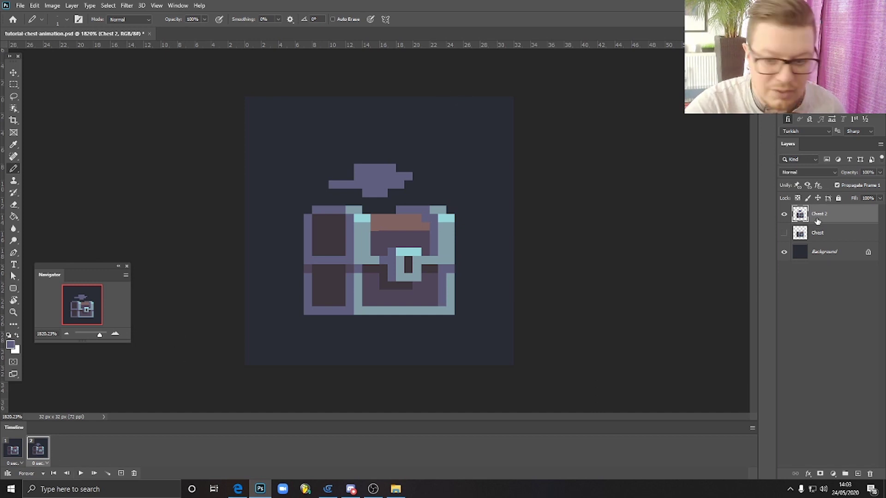
- Select the purple test scribble above the chest with the Rectangular Marquee and delete it
click(14, 85)
drag(287, 123, 445, 194)
key(Delete)
key(v)
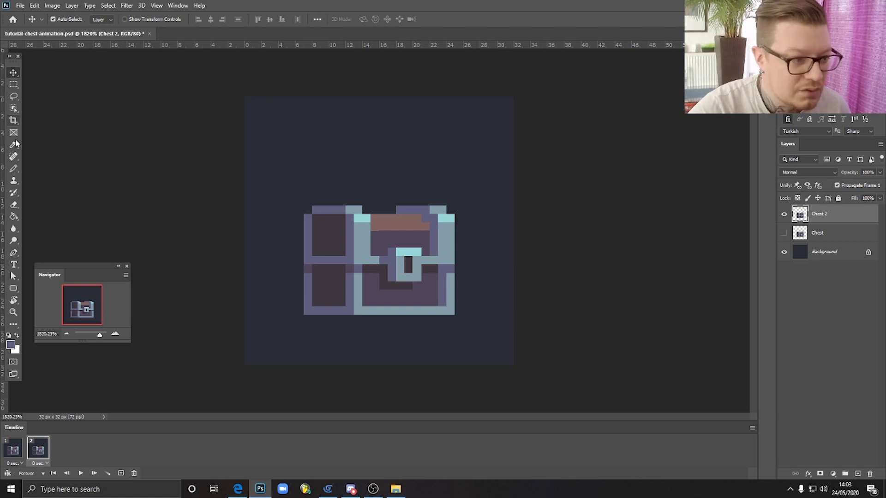
- Cut away the closed lid on the Chest 2 layer with rectangular selections, keeping the lock and the chest base
click(13, 85)
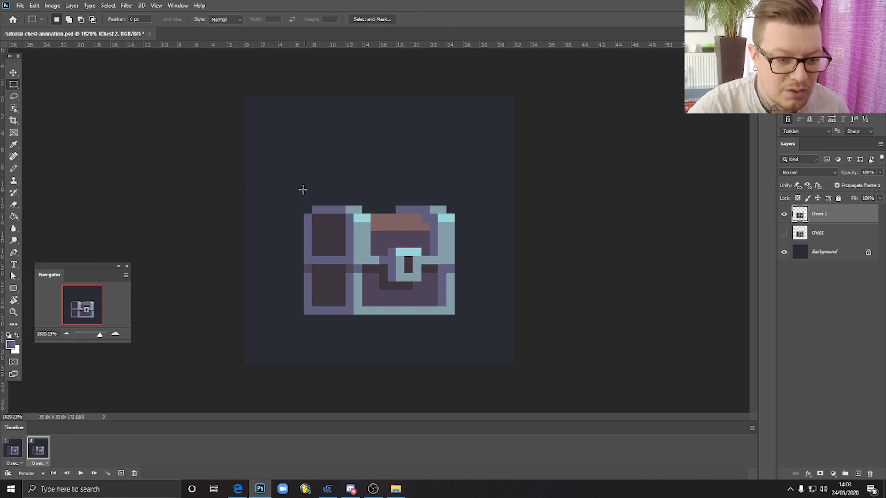
drag(286, 180, 383, 260)
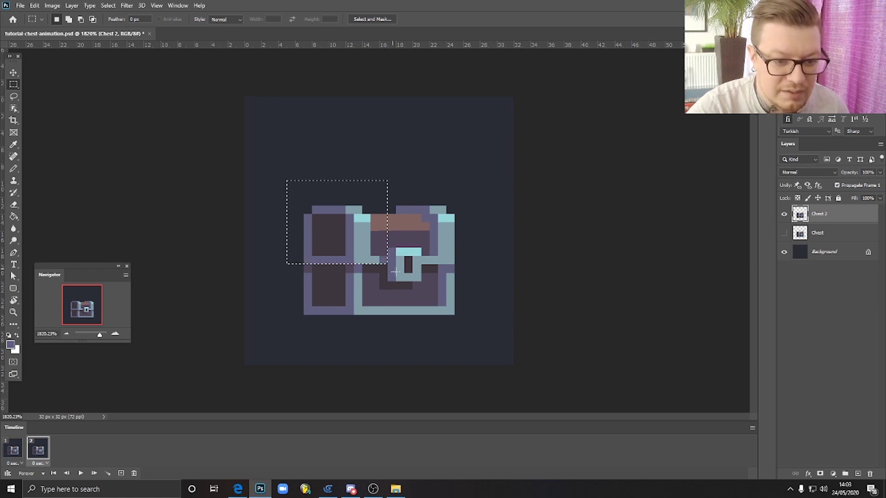
click(284, 146)
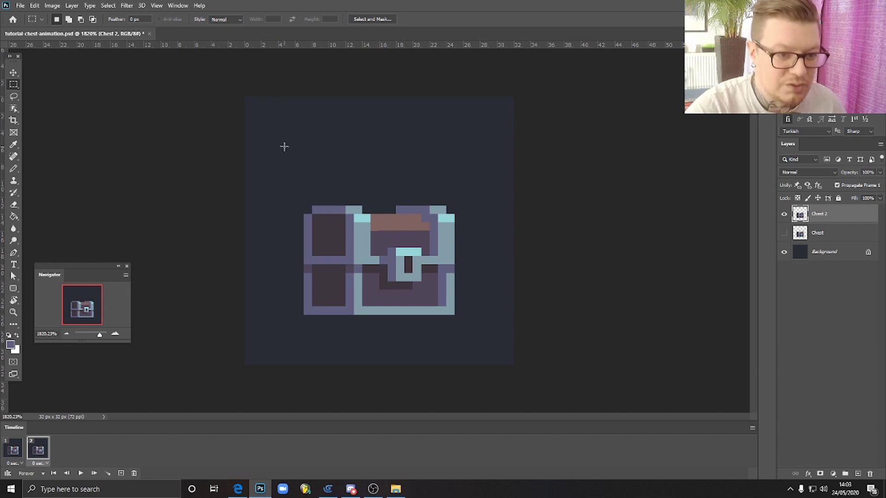
drag(262, 148, 387, 263)
key(ctrl+x)
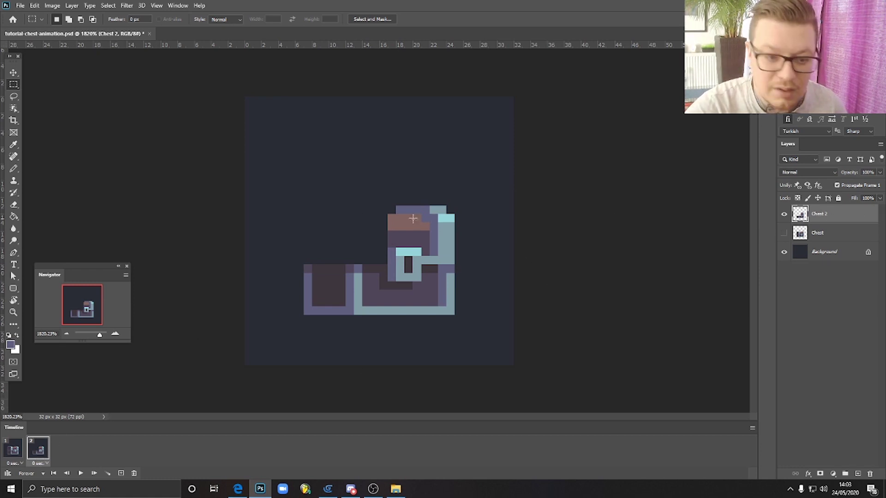
drag(354, 151, 421, 263)
key(ctrl+x)
key(ctrl+x)
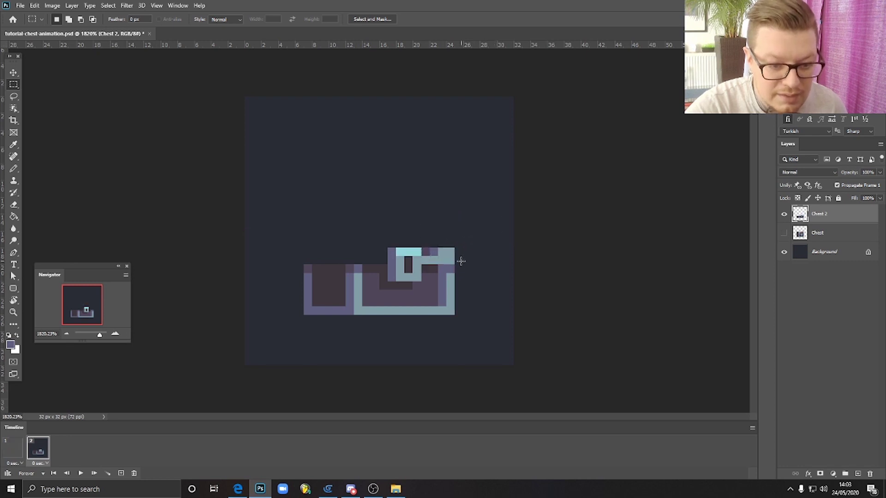
click(13, 74)
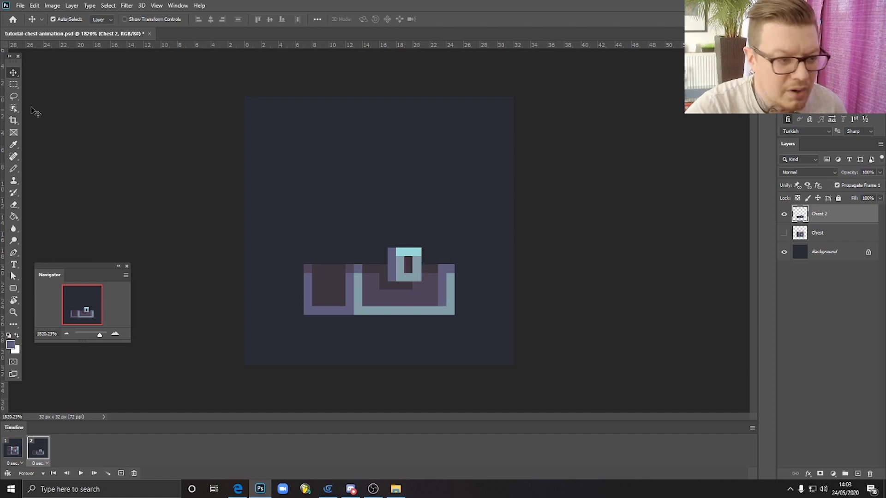
- Delete the part of the lock that sticks up above the chest base and deselect
click(13, 84)
drag(337, 214, 452, 261)
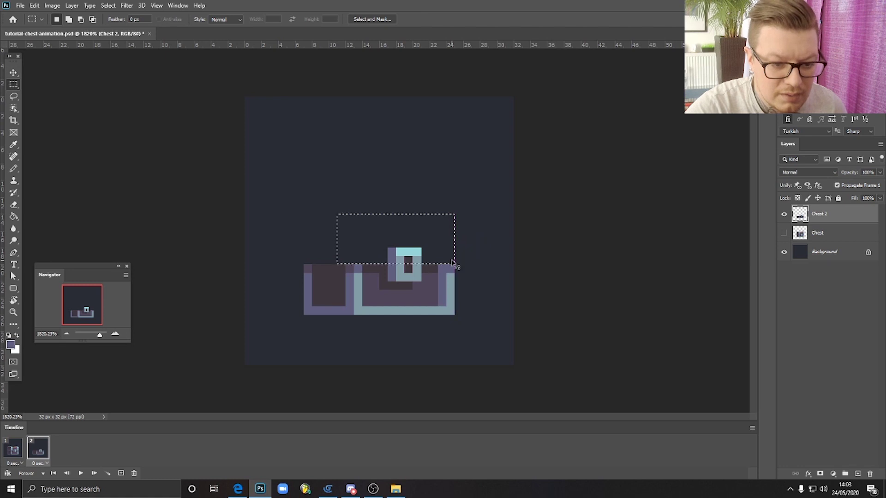
key(Delete)
key(ctrl+d)
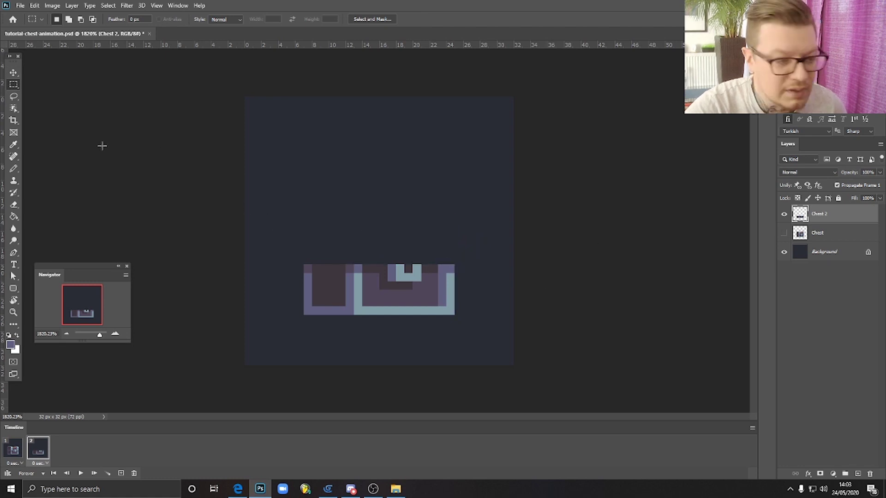
- Draw a pale blue-grey rim along the top of the chest's front panel and recolour its upper corner pixels to match
click(13, 168)
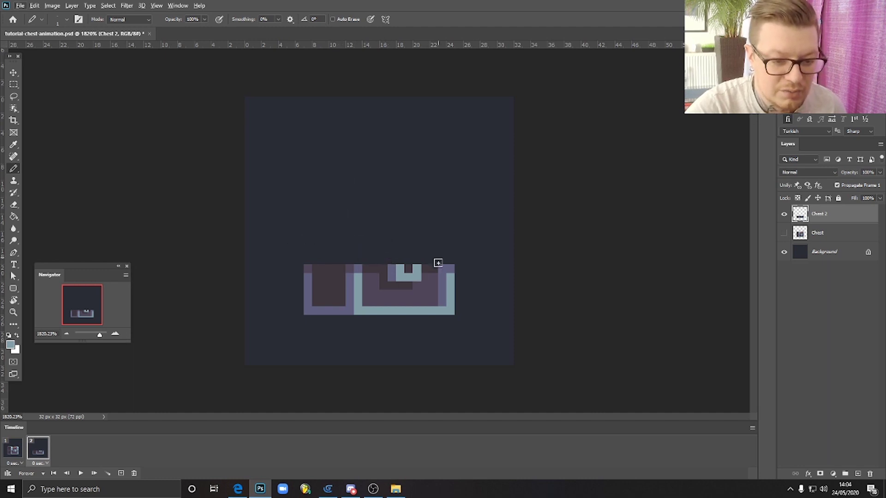
key(e)
key(alt+e)
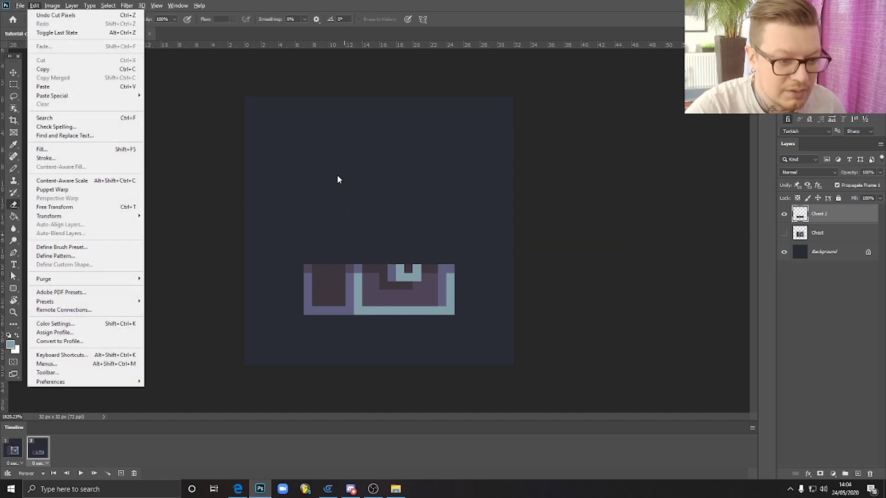
key(Escape)
key(b)
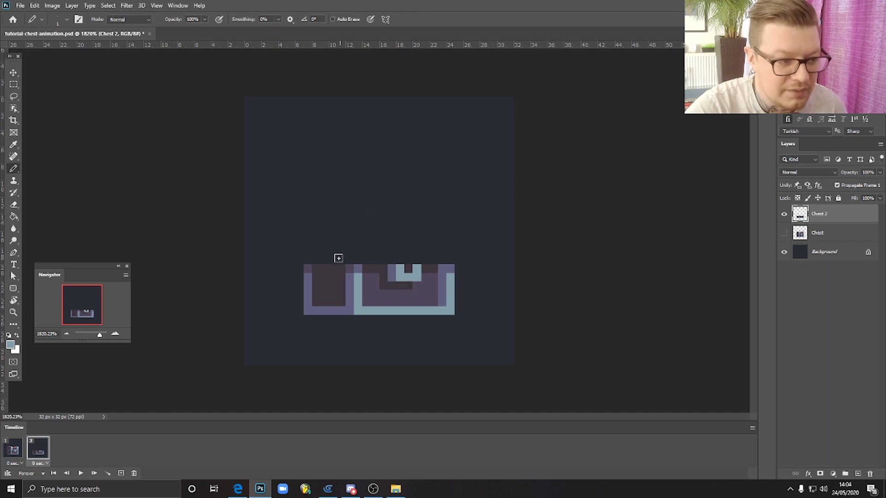
key(e)
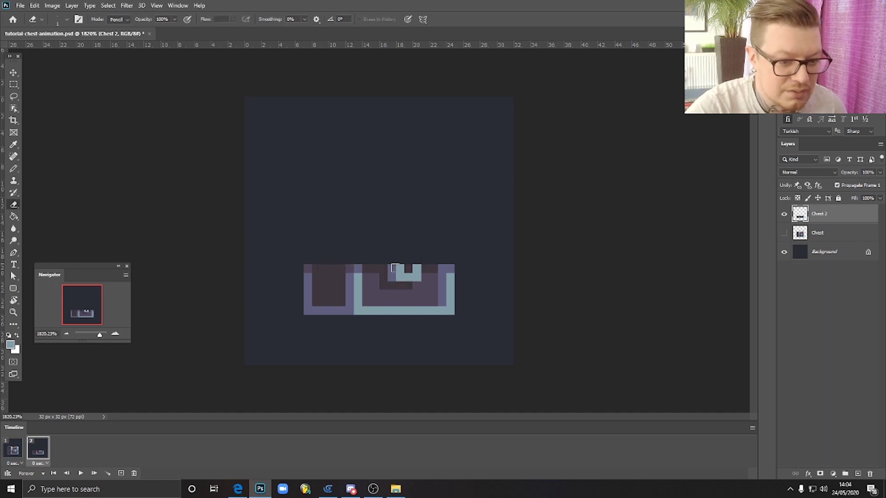
key(b)
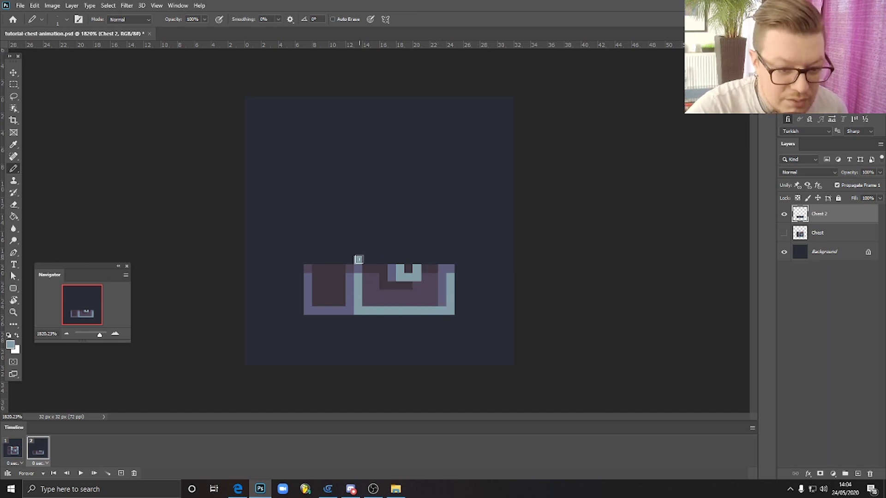
drag(359, 259, 452, 259)
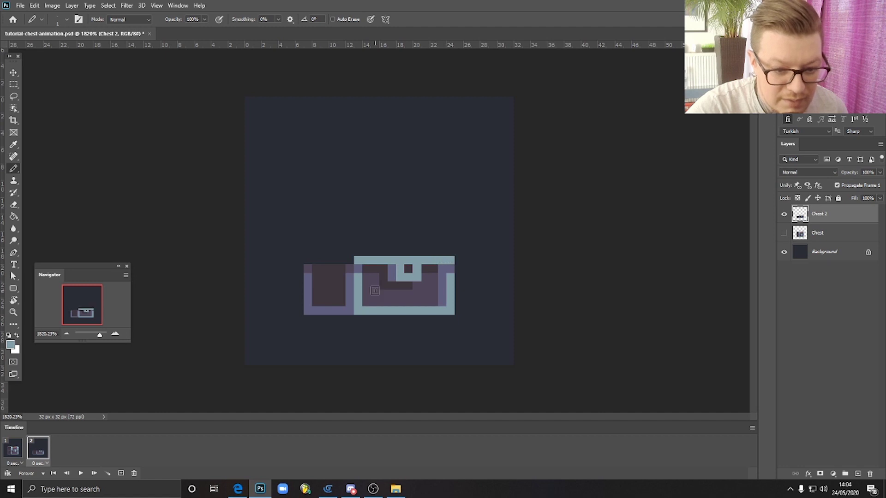
click(353, 270)
click(443, 269)
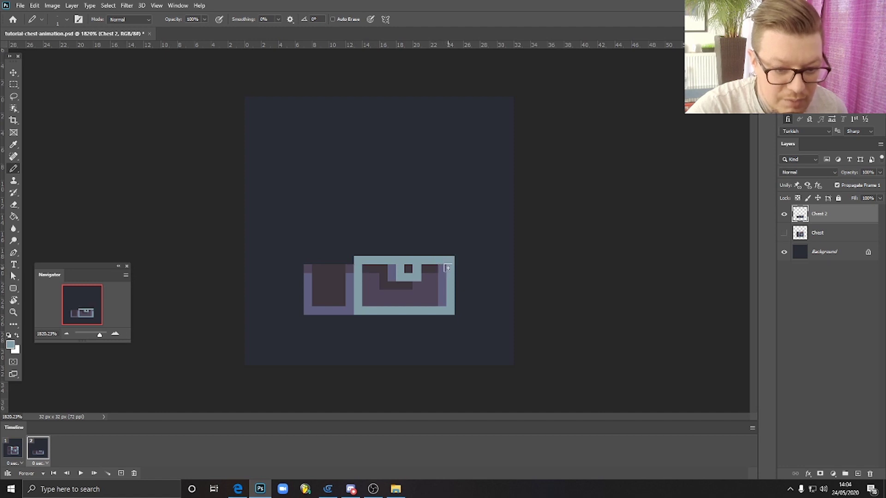
- Paint over the lock remains with the front panel's own colours and add a purple top edge to the side panel
alt+click(408, 290)
mouse_move(376, 280)
mouse_down()
mouse_move(416, 277)
mouse_move(379, 284)
mouse_move(409, 286)
mouse_move(434, 272)
mouse_move(376, 268)
mouse_up()
alt+click(433, 269)
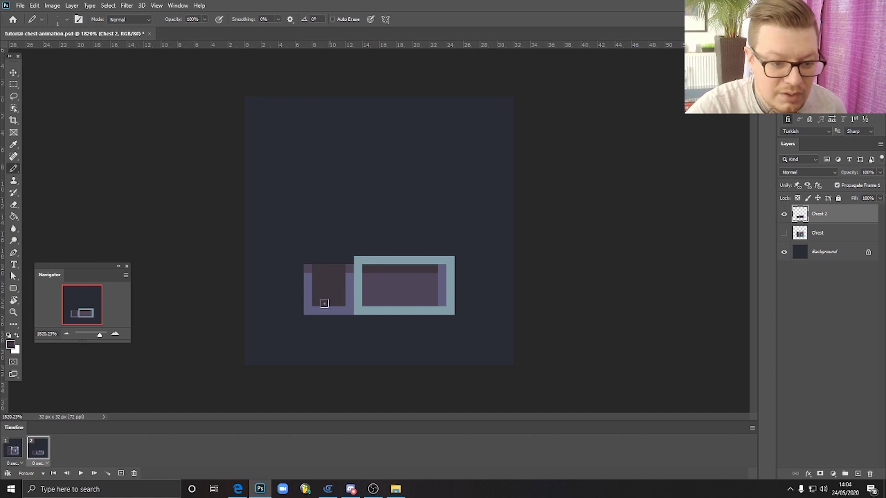
alt+click(353, 277)
drag(350, 260, 307, 261)
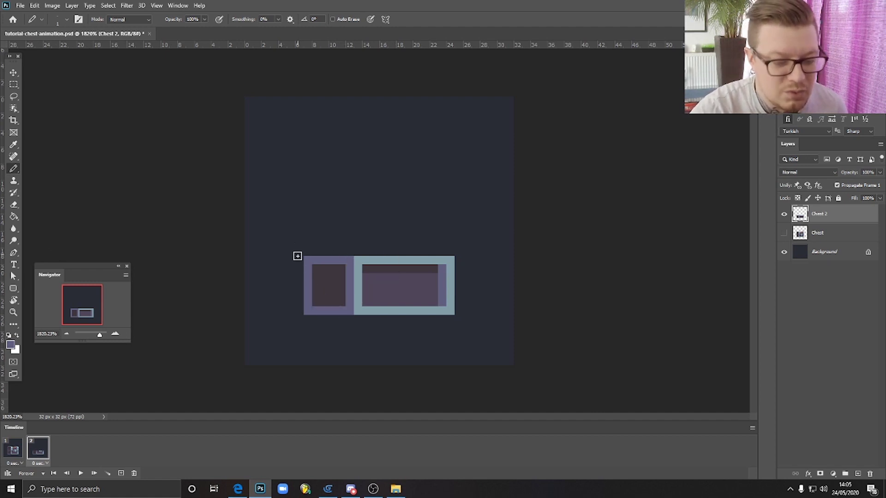
- Draw a vertical purple lid edge rising from the chest's rear upper corner and compare it with the closed chest in frame 1
drag(298, 260, 298, 226)
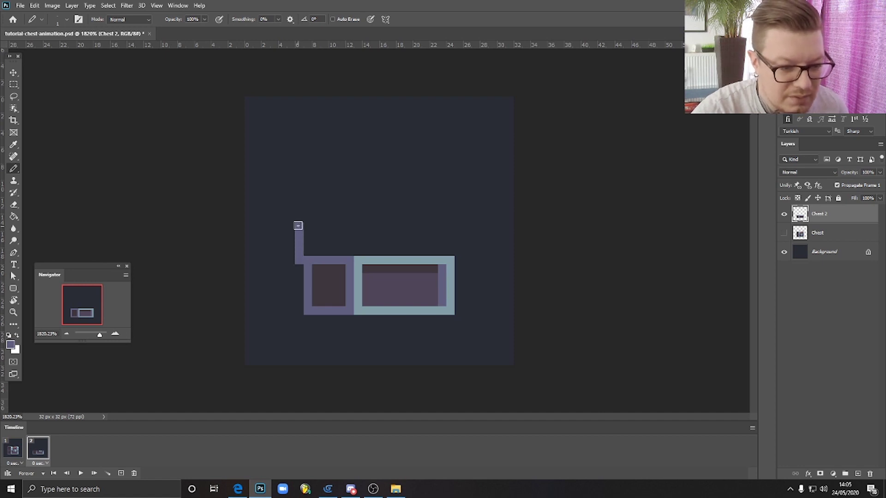
click(846, 234)
click(6, 450)
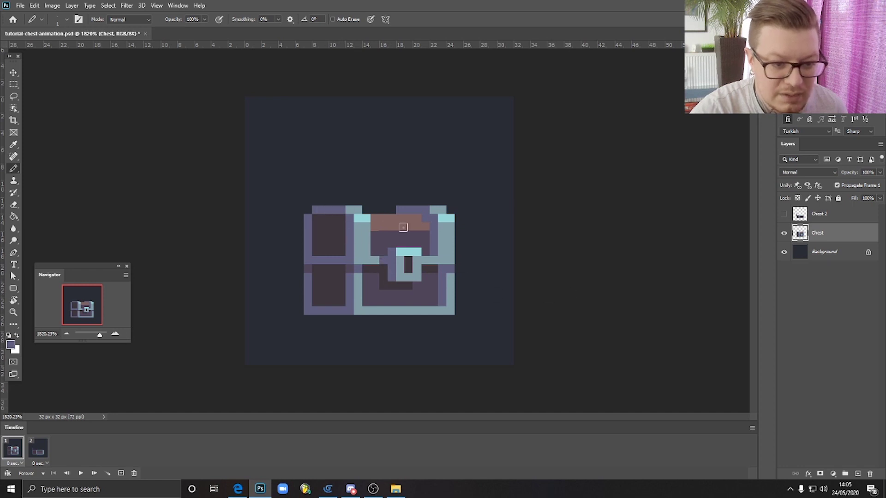
click(836, 217)
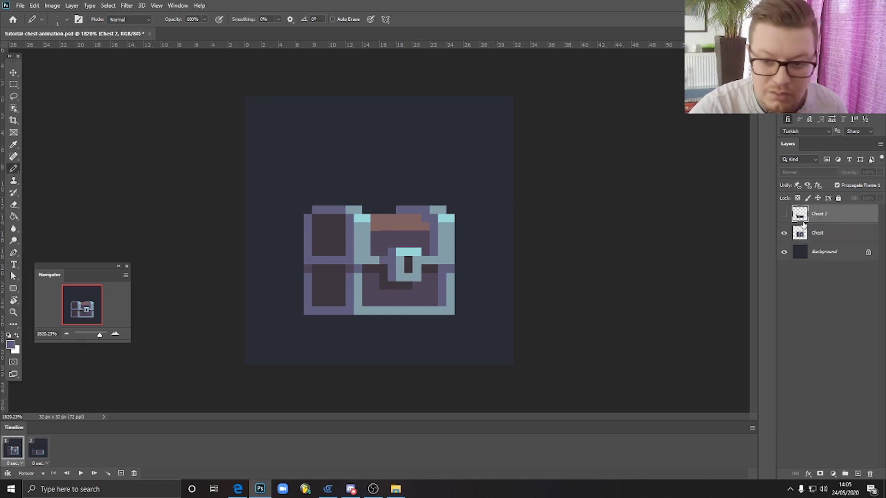
click(43, 450)
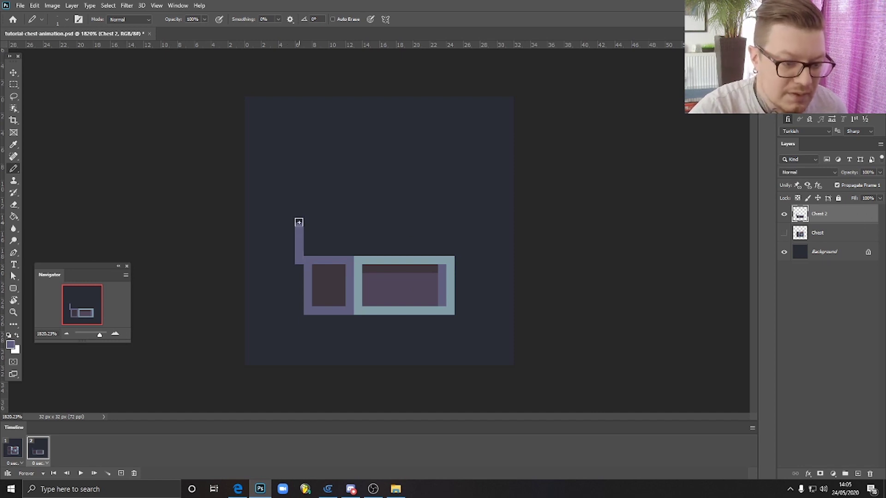
- Complete the open lid's side as a purple outline extending behind the chest, with its outer corners left open
drag(299, 223, 281, 218)
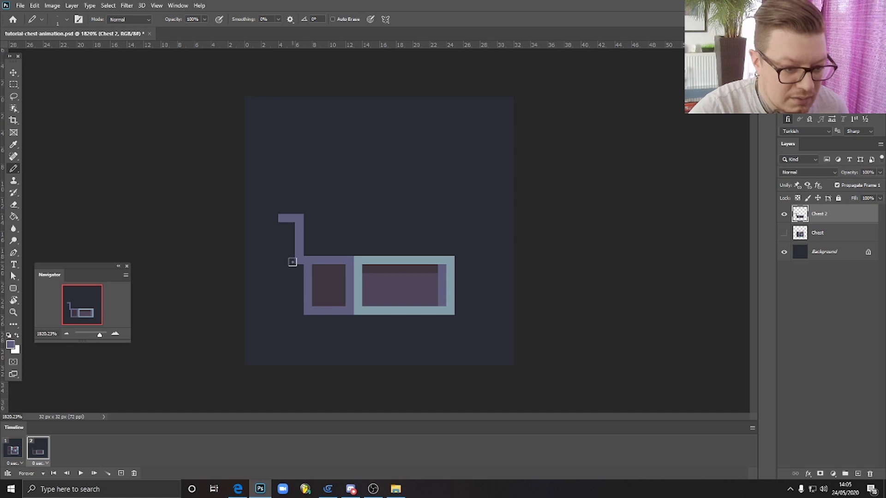
mouse_move(291, 261)
mouse_down()
mouse_move(257, 244)
mouse_move(259, 223)
mouse_up()
click(266, 220)
click(264, 260)
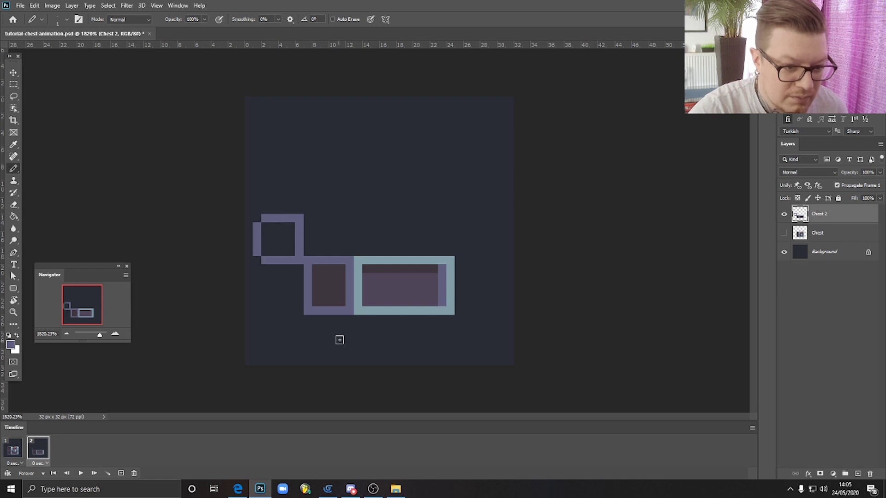
- Make the open lid's side outline one pixel taller by extending its inner edge, clearing the old top and redrawing it in purple
drag(298, 202, 299, 220)
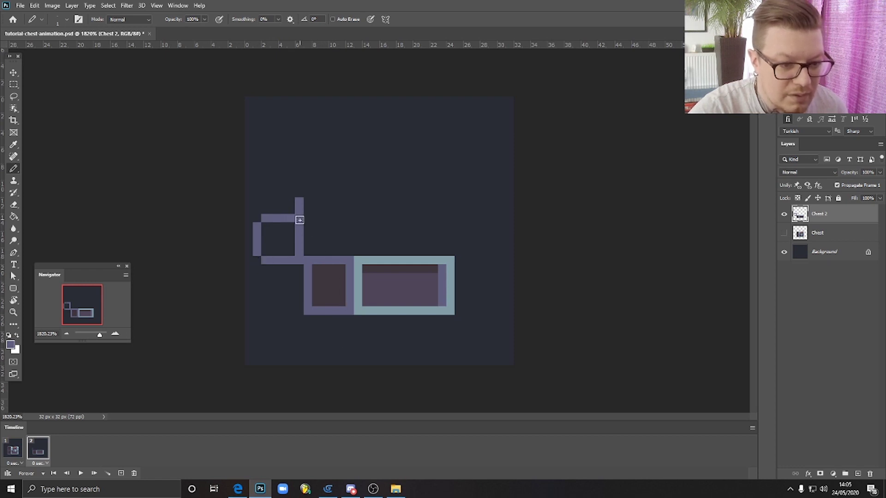
key(m)
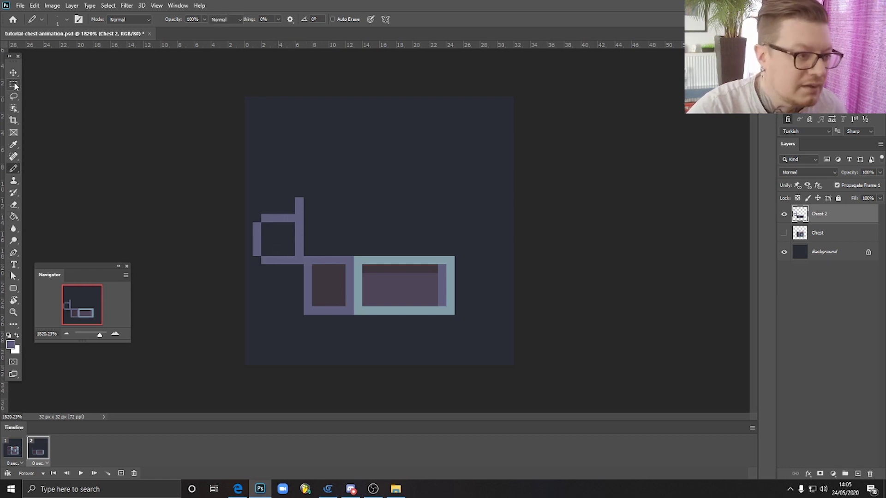
drag(252, 206, 295, 232)
key(Delete)
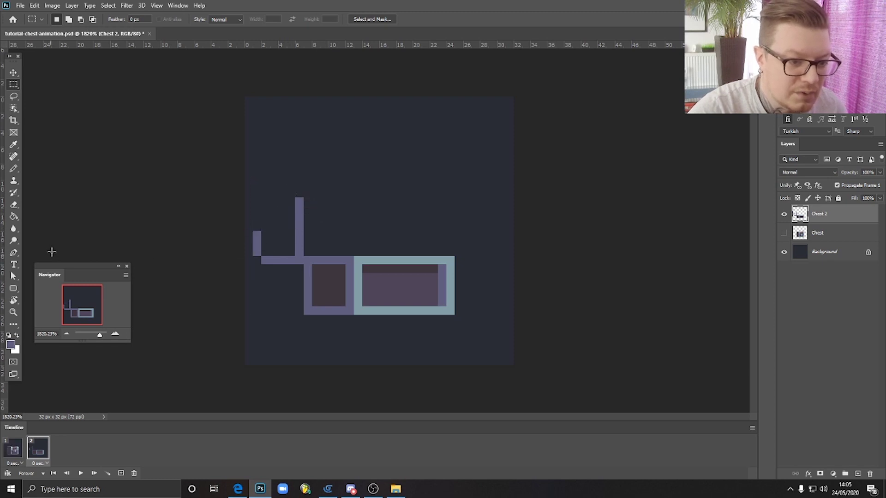
click(14, 168)
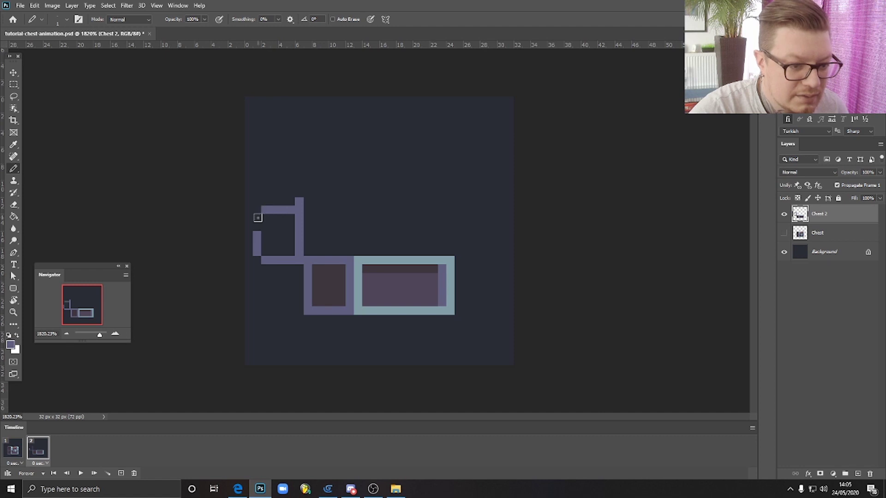
drag(257, 218, 257, 229)
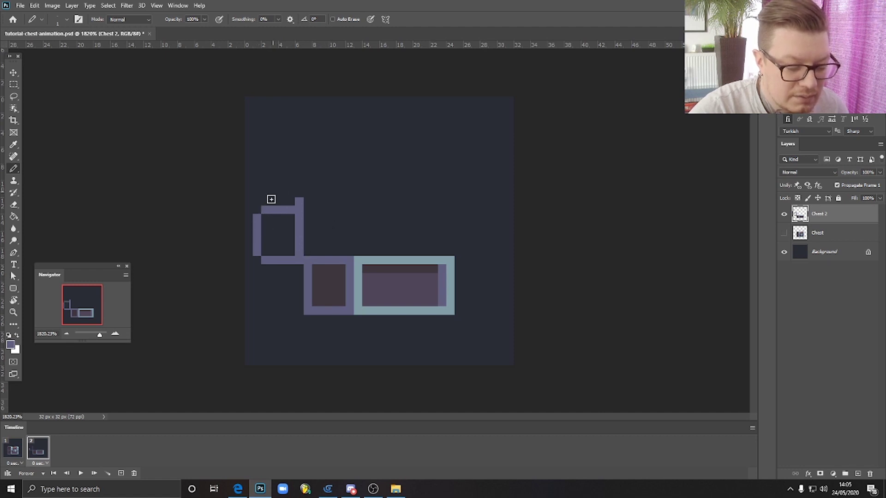
click(299, 200)
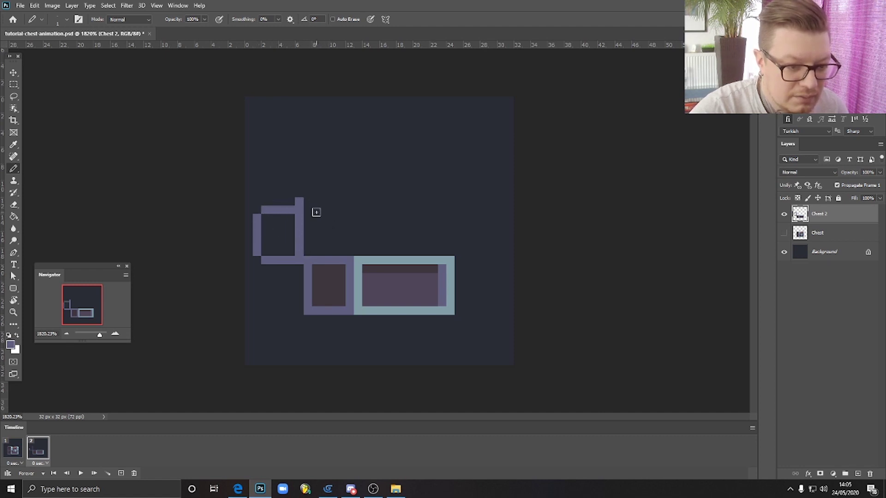
- Finish raising the open lid's side by painting its new top row, extending the outer edge, and erasing the old top row
drag(268, 199, 288, 201)
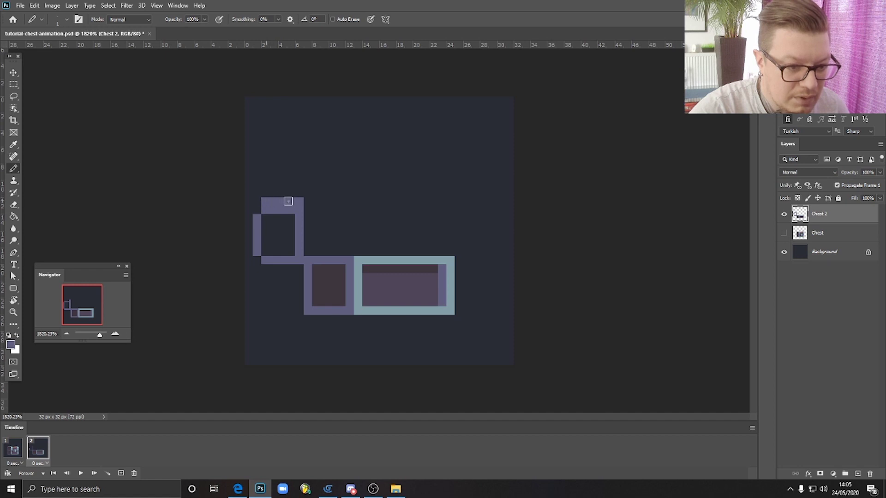
click(256, 208)
key(e)
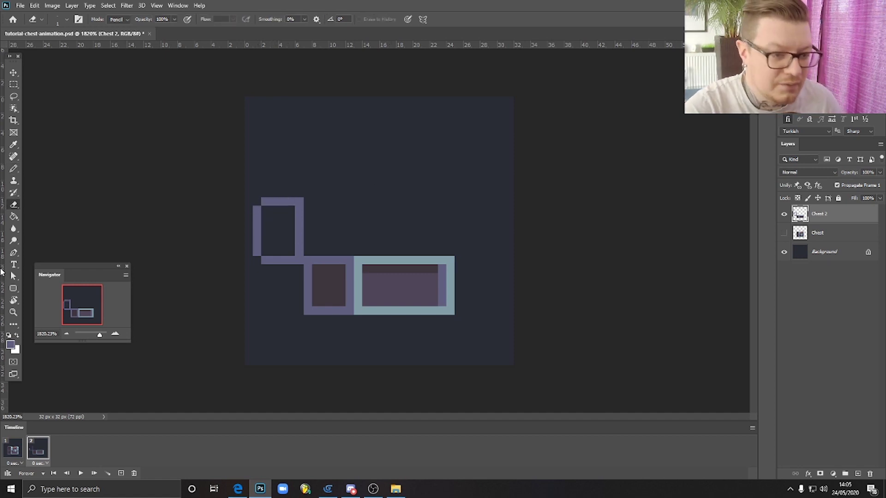
- Narrow the open lid's side outline by shifting its outer part one pixel inward, and clear the selection
click(13, 84)
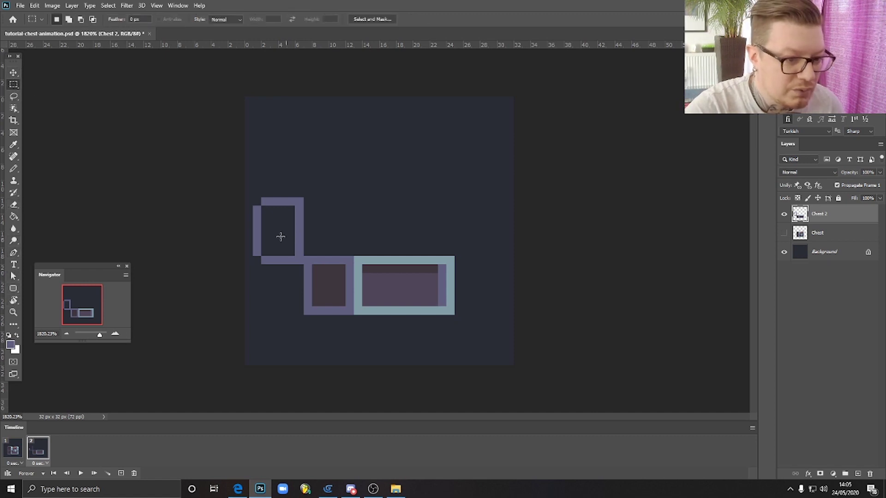
drag(245, 165, 278, 264)
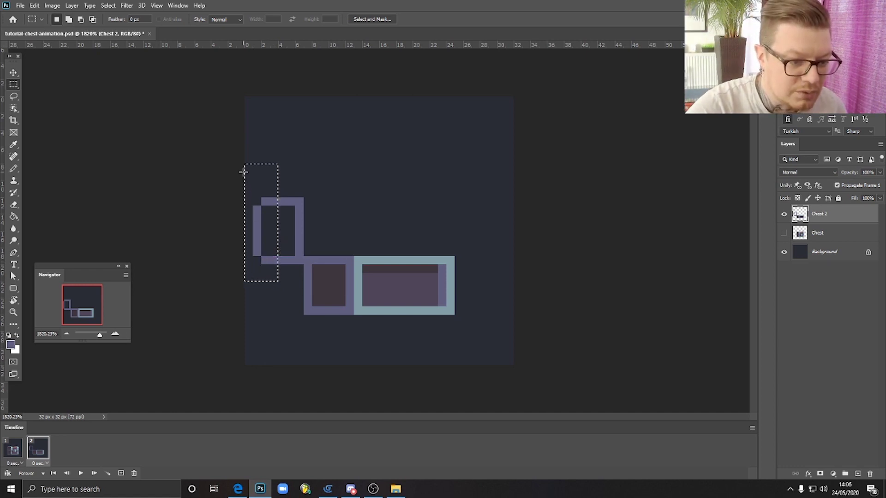
key(v)
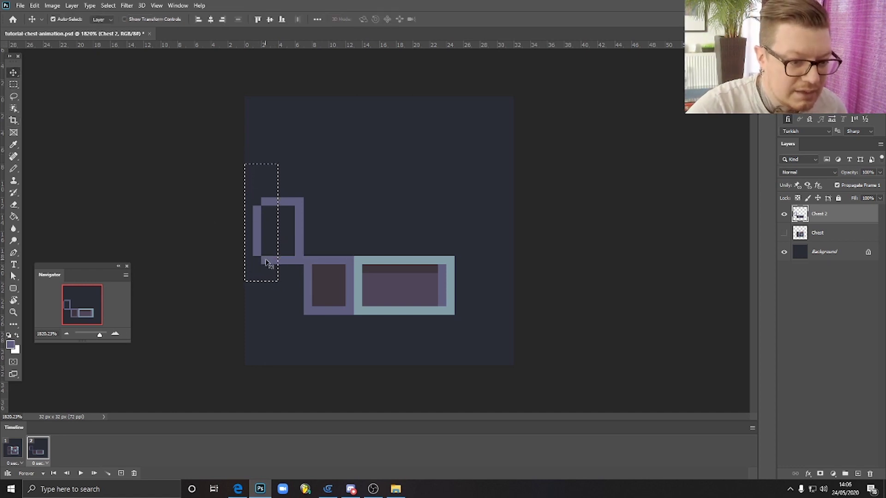
drag(268, 262, 297, 245)
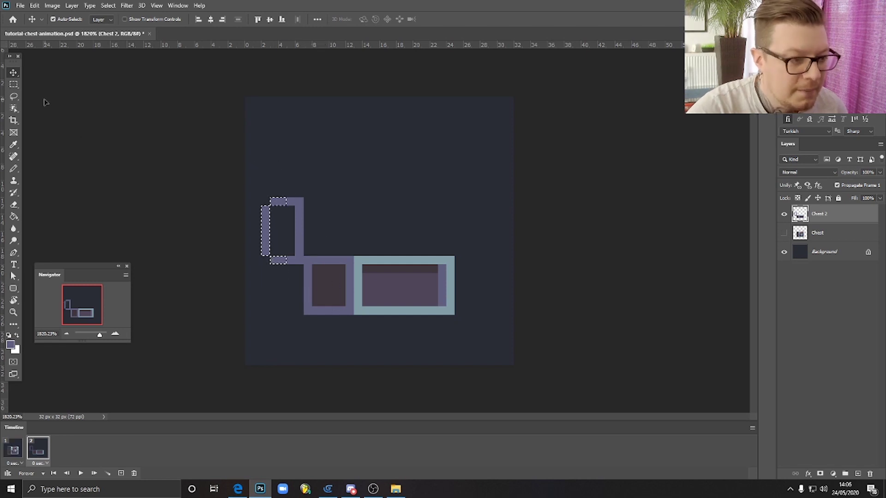
click(13, 157)
click(13, 169)
key(ctrl+d)
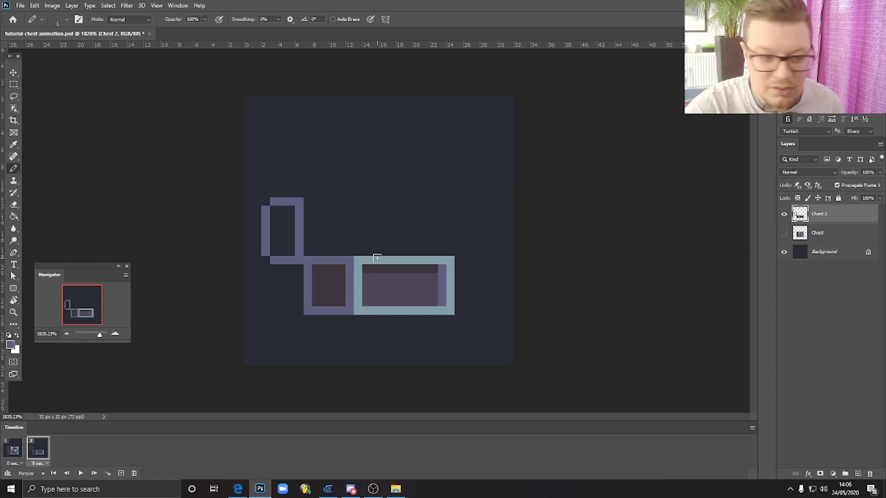
- Draw two upright bars, each two pixels wide, in the chest frame's teal to form both sides of the open lid's front
alt+click(392, 259)
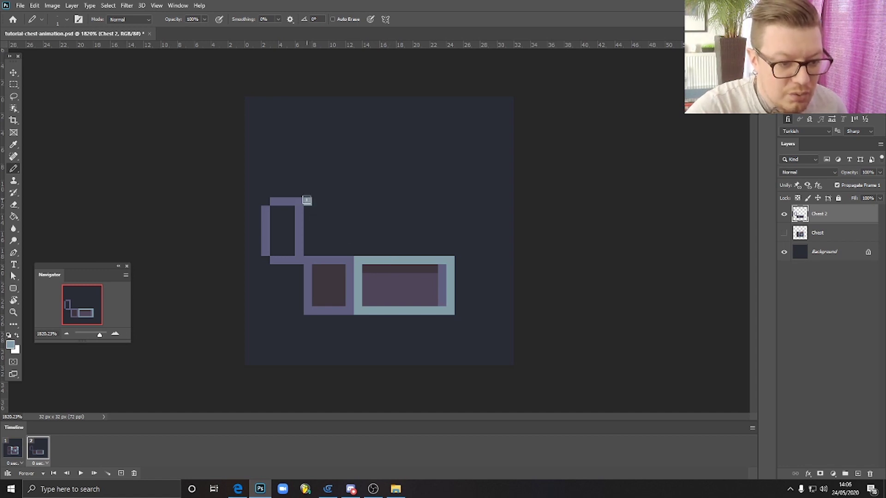
drag(307, 200, 307, 243)
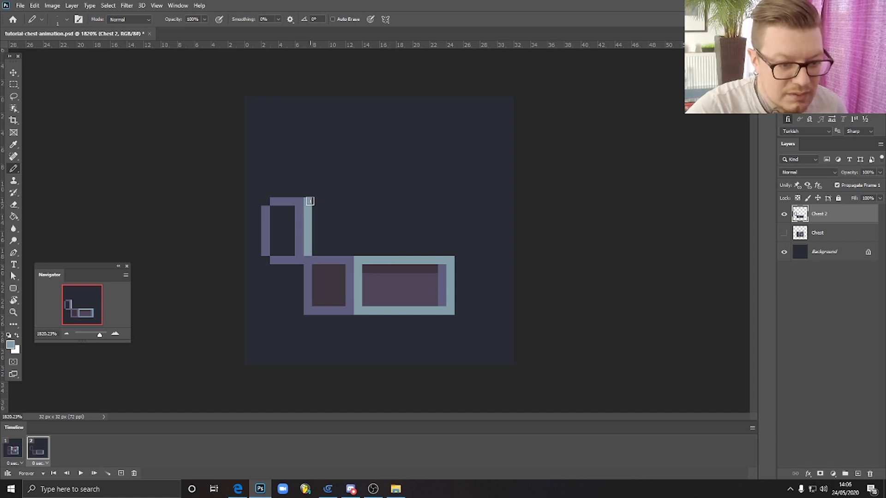
drag(316, 202, 316, 241)
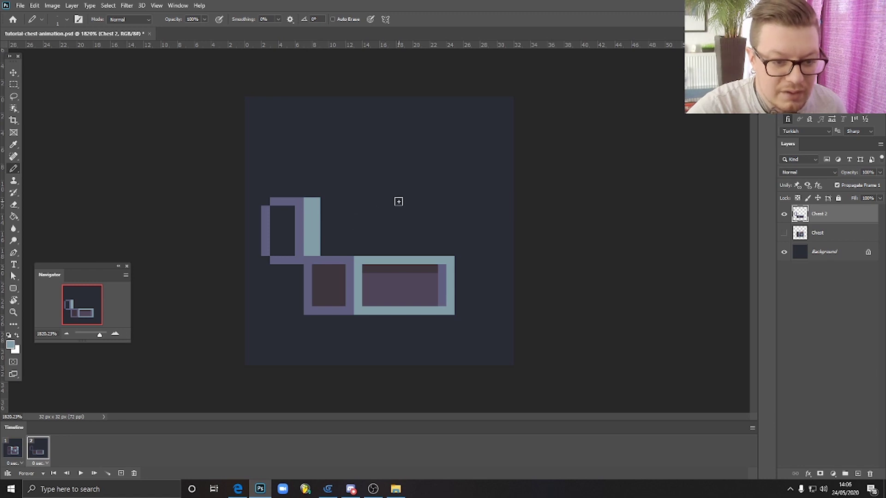
mouse_move(400, 201)
mouse_down()
mouse_move(401, 251)
mouse_move(408, 251)
mouse_move(408, 202)
mouse_up()
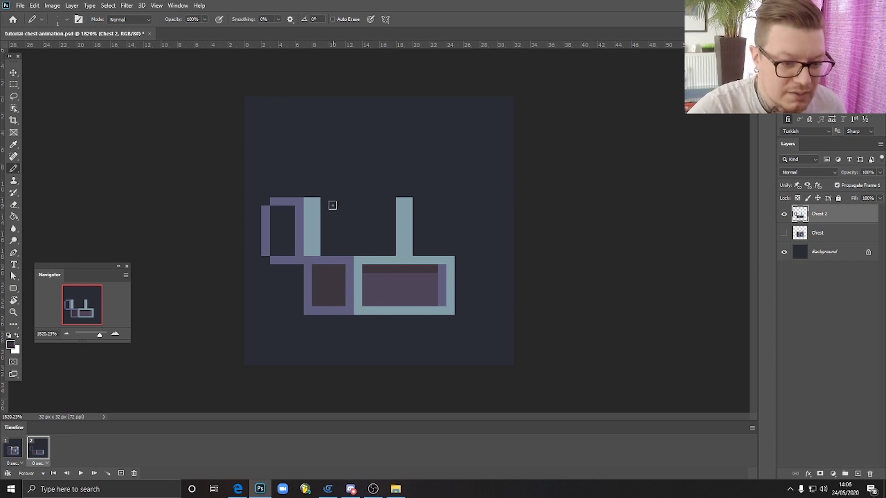
- Fill the area between the lid's teal uprights with dark brown and join them with a one-pixel teal top edge
mouse_move(326, 203)
mouse_down()
mouse_move(389, 202)
mouse_move(390, 251)
mouse_move(330, 251)
mouse_move(331, 212)
mouse_move(329, 250)
mouse_move(326, 222)
mouse_move(343, 210)
mouse_move(380, 223)
mouse_move(372, 213)
mouse_move(366, 222)
mouse_move(383, 224)
mouse_move(386, 242)
mouse_move(340, 240)
mouse_move(364, 245)
mouse_up()
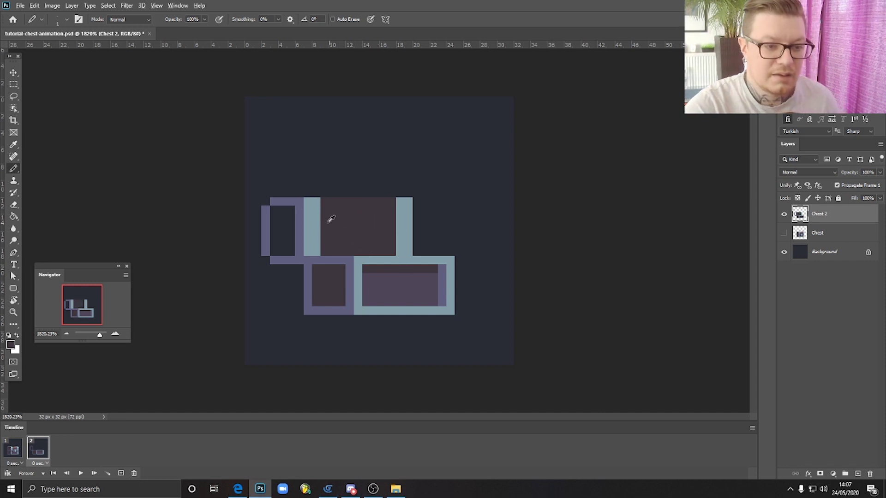
alt+click(310, 202)
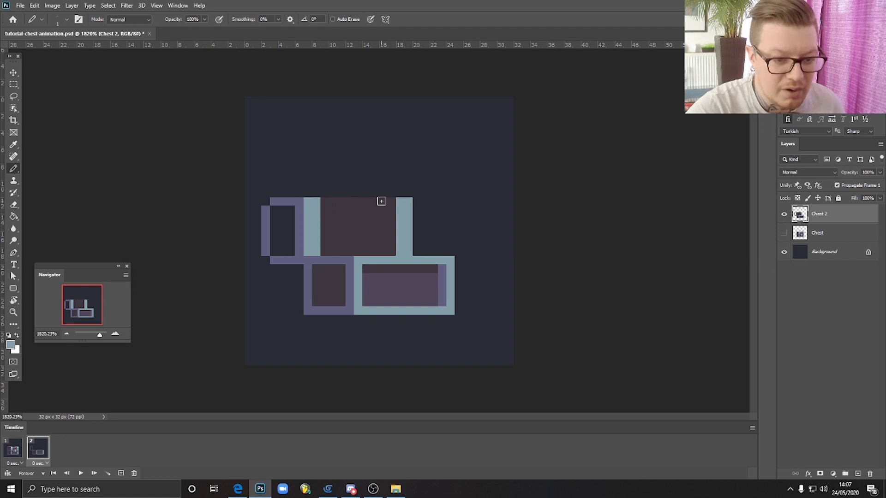
drag(320, 202, 393, 202)
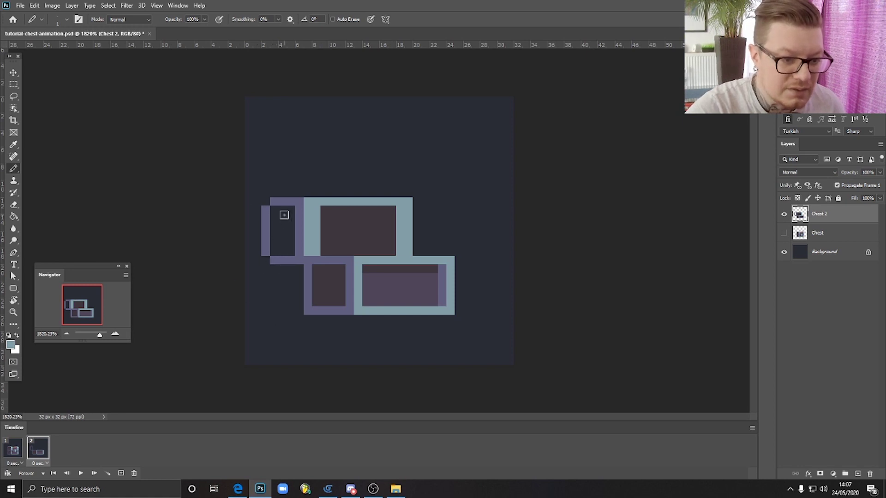
- Select the outer part of the open lid's purple side again and move it one more pixel inward
key(m)
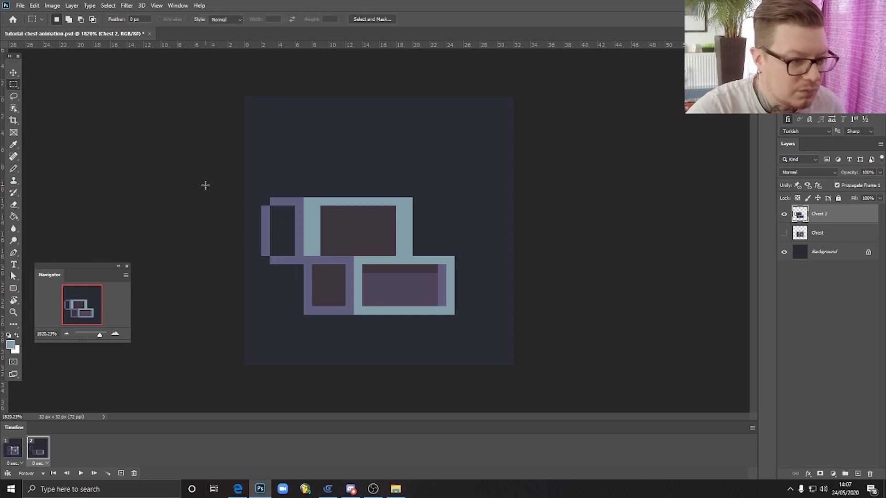
drag(249, 177, 286, 298)
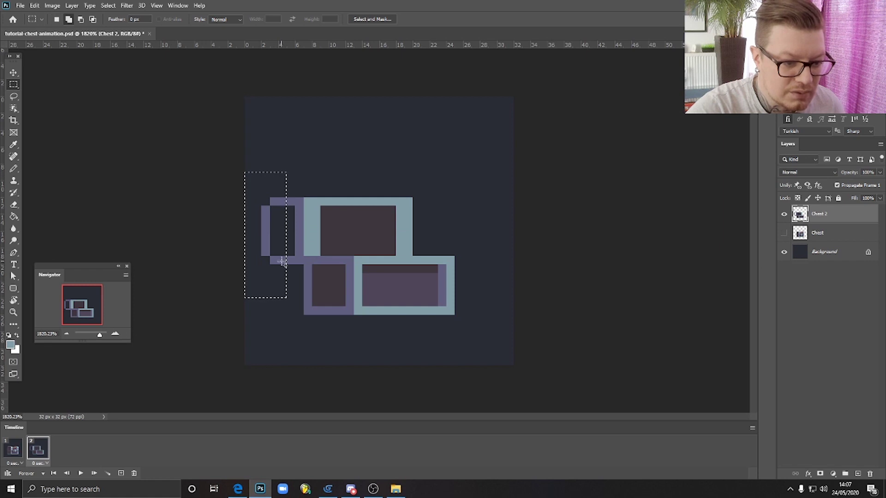
drag(279, 257, 289, 262)
drag(255, 148, 279, 263)
click(94, 93)
key(ctrl+shift+d)
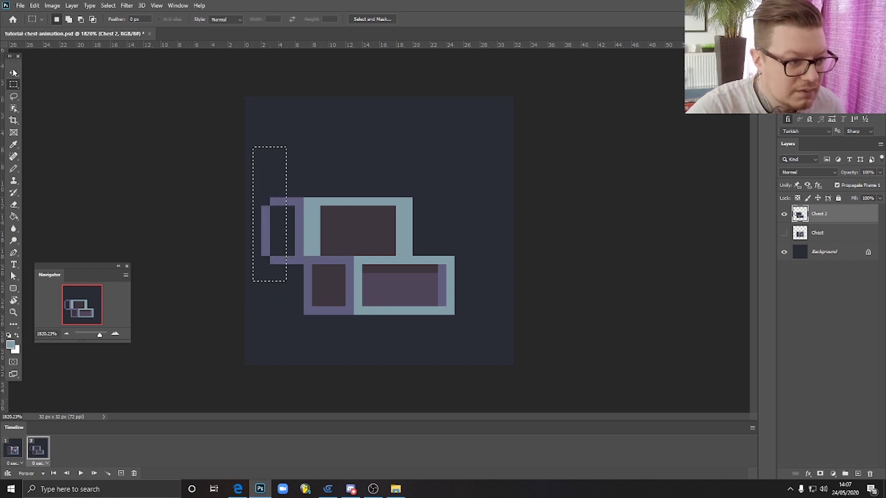
key(v)
drag(276, 201, 272, 240)
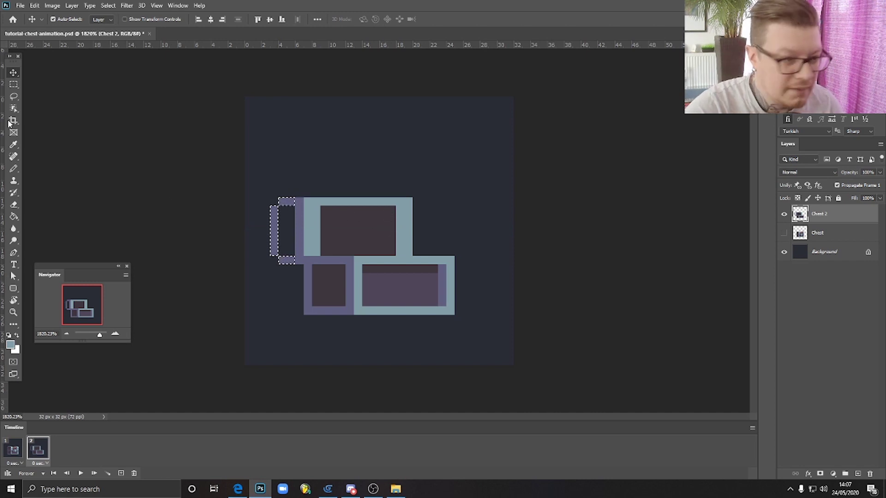
- Shorten the open lid's front by moving its far half with the teal upright one pixel inward, and clear the selection
click(13, 85)
drag(361, 164, 401, 226)
click(14, 72)
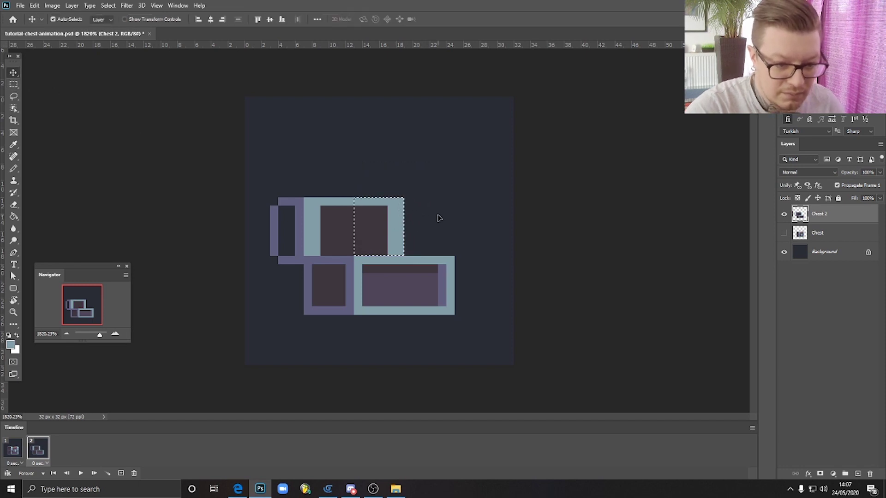
key(ctrl+d)
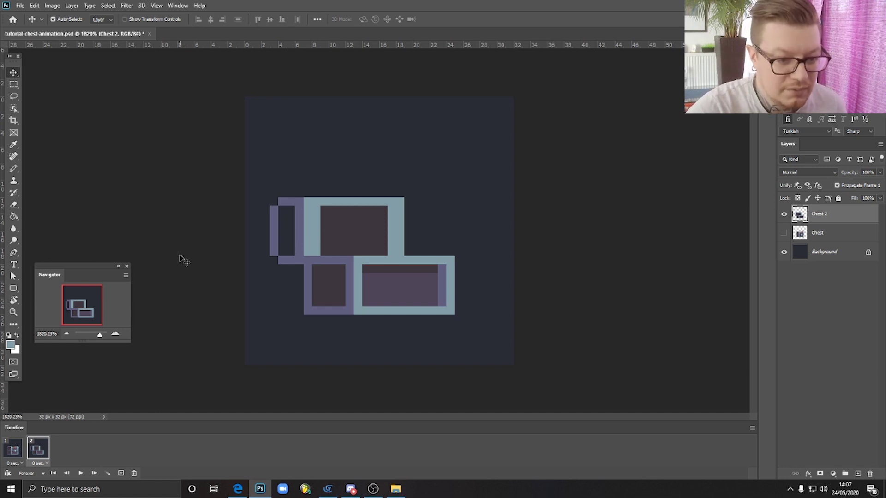
- Compare the open lid with the closed chest in frame 1 and fill the lid's side panel with dark brown in frame 2
click(14, 216)
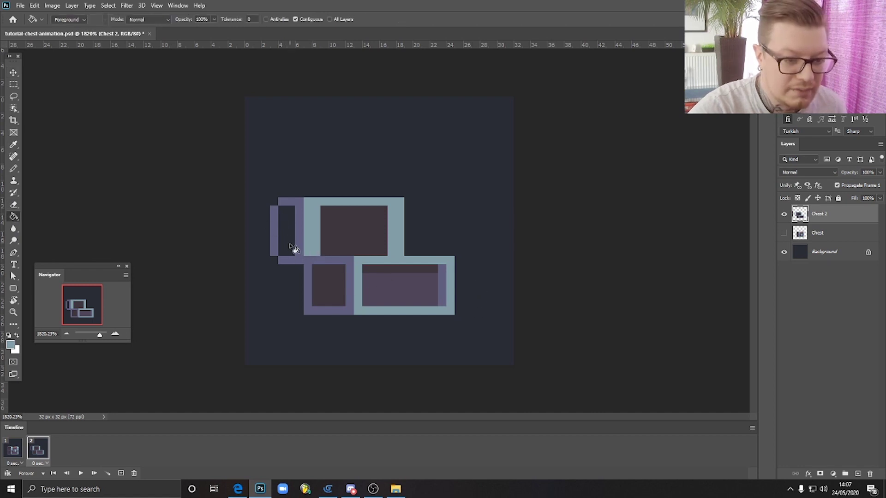
click(14, 169)
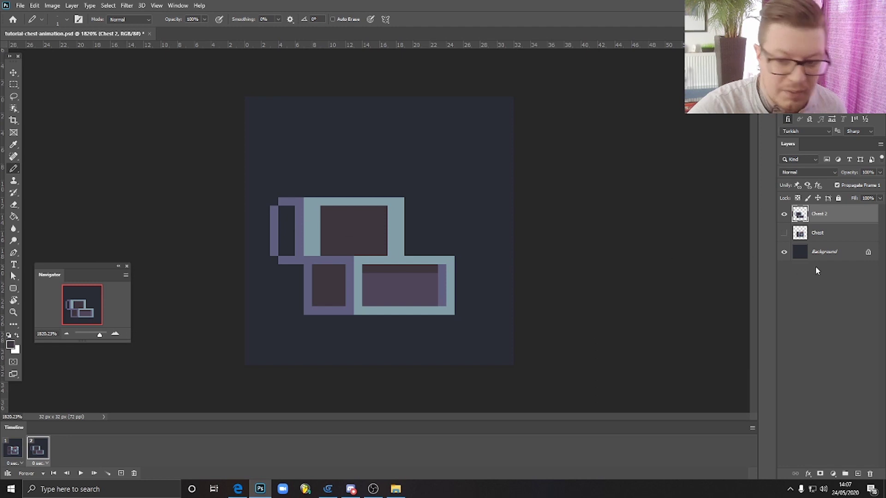
click(13, 452)
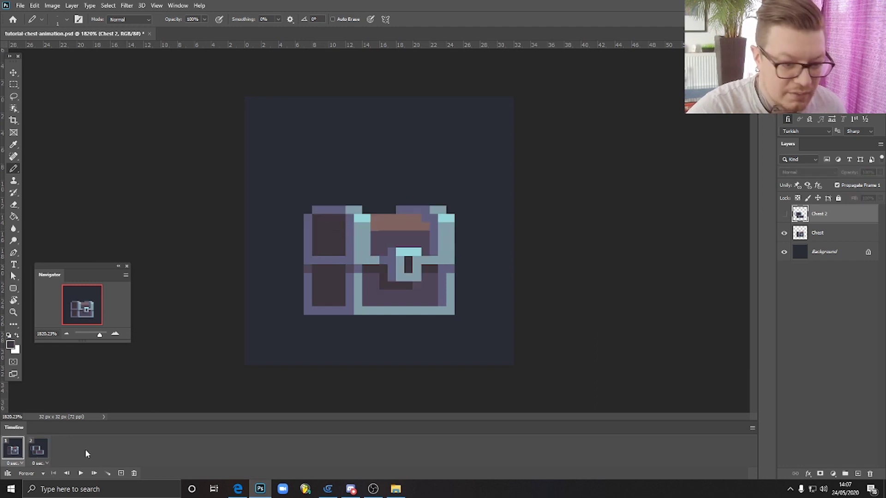
click(41, 448)
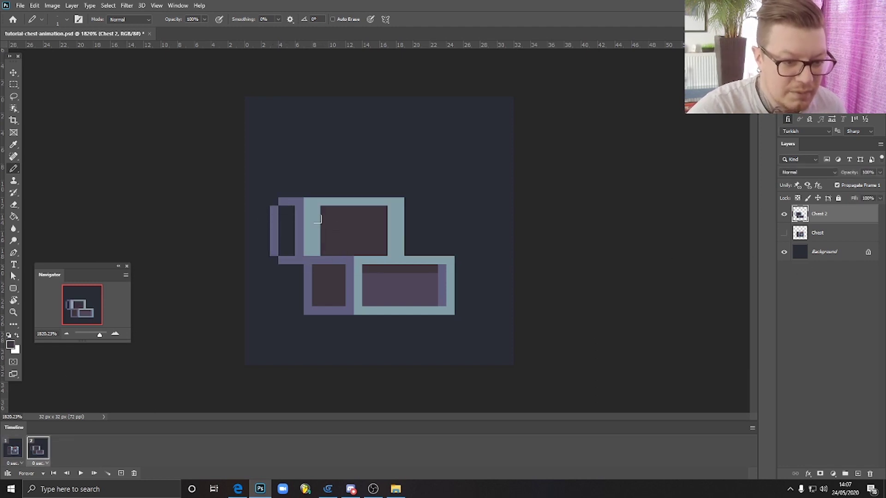
mouse_move(295, 217)
mouse_down()
mouse_move(286, 250)
mouse_move(283, 211)
mouse_up()
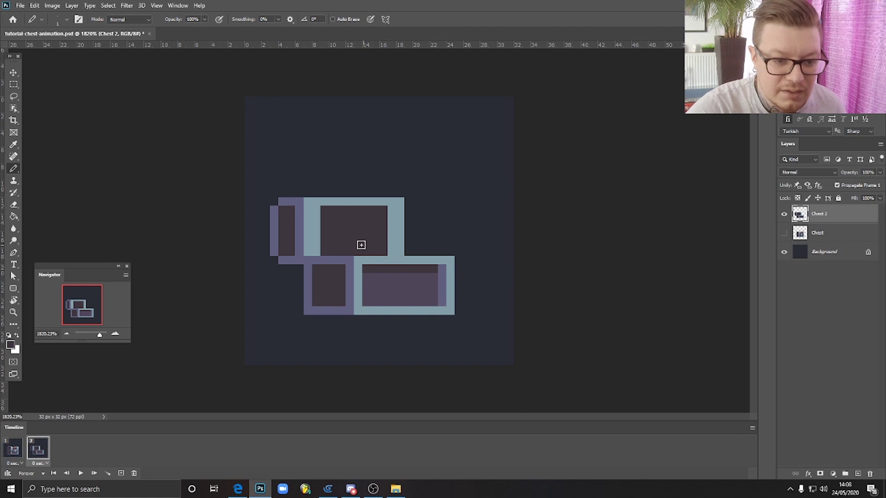
- Choose the darker shade #30292f and paint a stepped shadow three pixels wide along the far side of the lid's interior
click(10, 345)
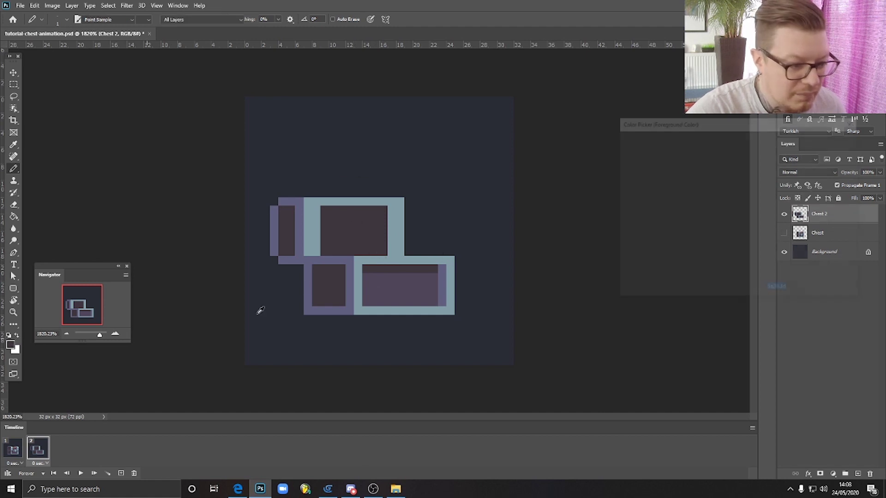
click(640, 242)
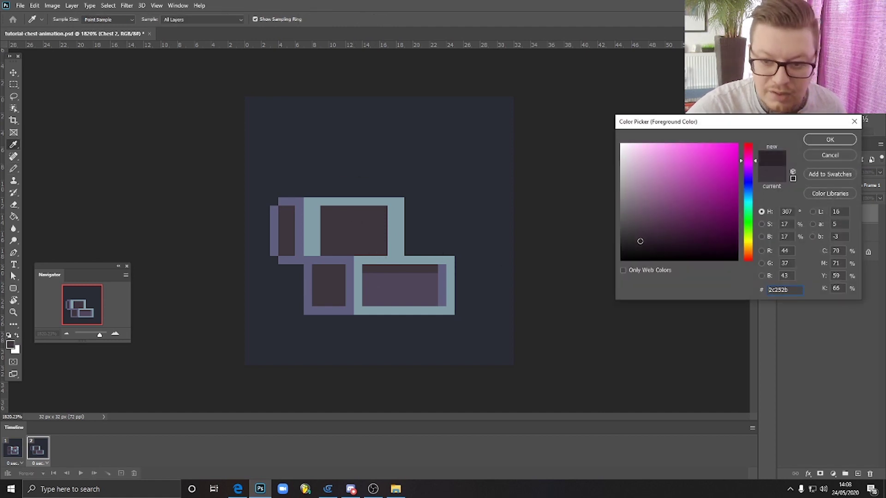
click(639, 240)
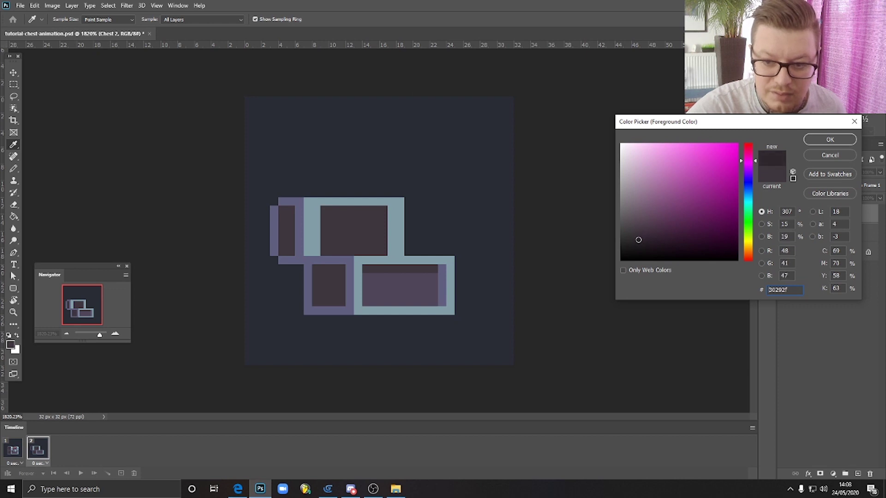
click(830, 139)
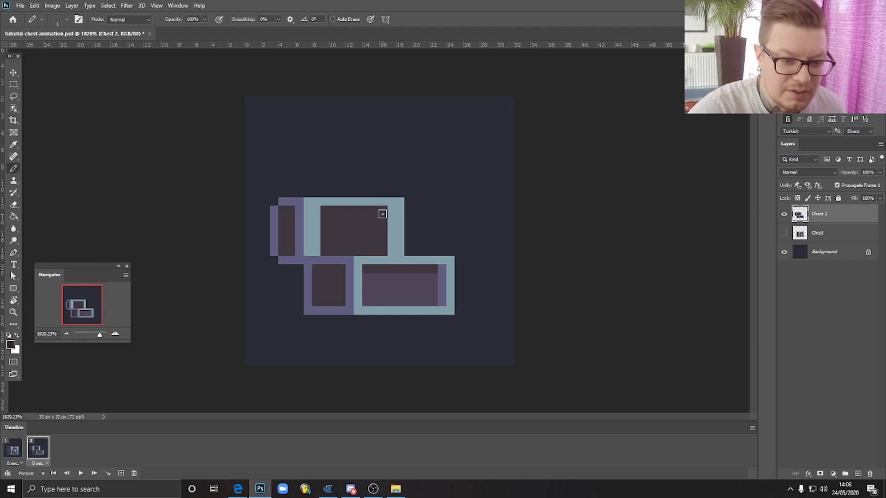
mouse_move(381, 212)
mouse_down()
mouse_move(385, 249)
mouse_move(376, 235)
mouse_move(374, 255)
mouse_up()
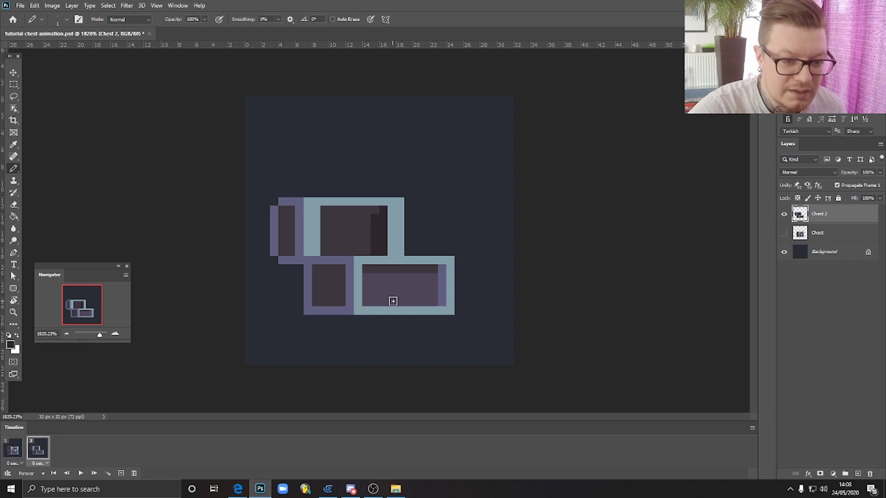
drag(368, 218, 368, 254)
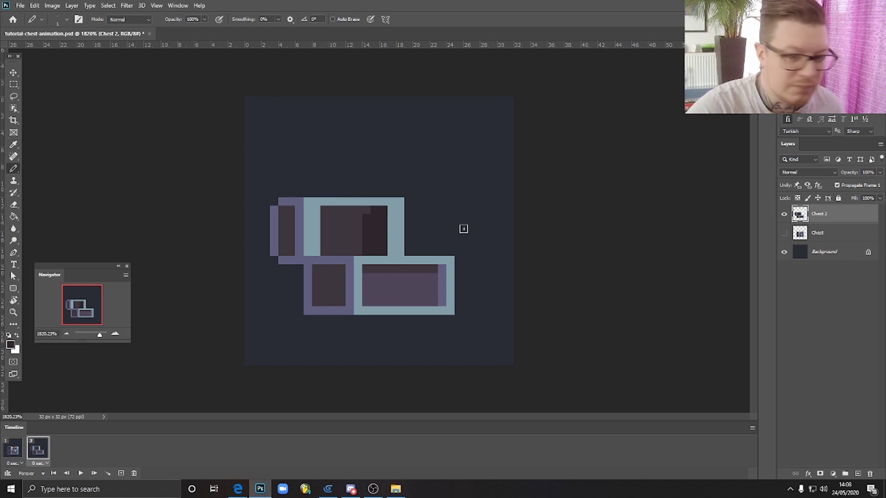
- Draw the lock on the lid's top edge as three teal pixels with two purple side pixels, and compare it with frame 1
alt+click(396, 213)
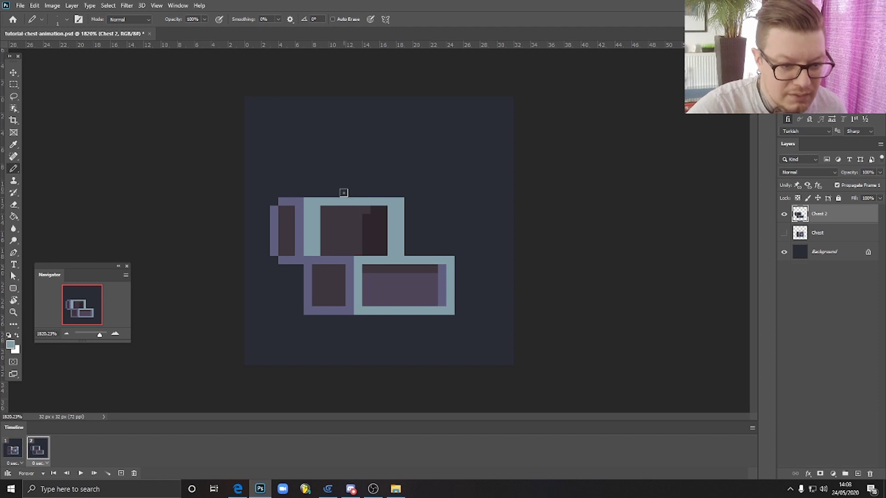
mouse_move(343, 192)
mouse_down()
mouse_move(362, 193)
mouse_move(332, 193)
mouse_up()
alt+click(301, 210)
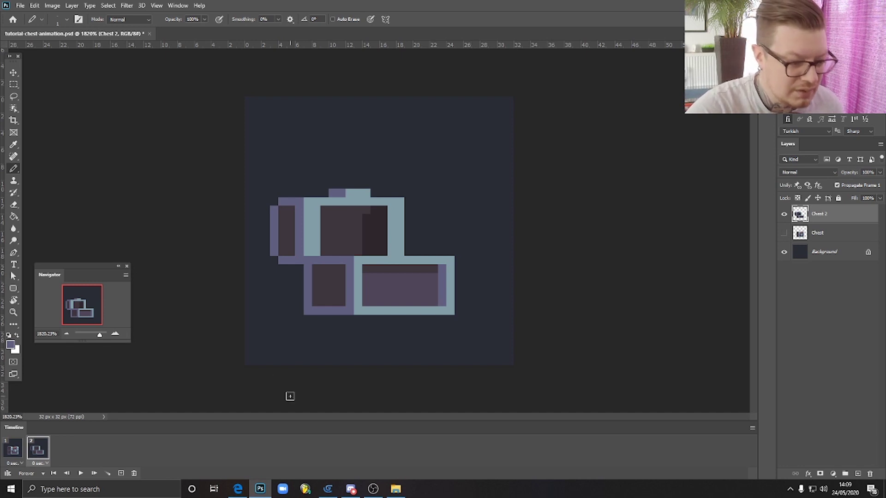
click(14, 454)
click(37, 451)
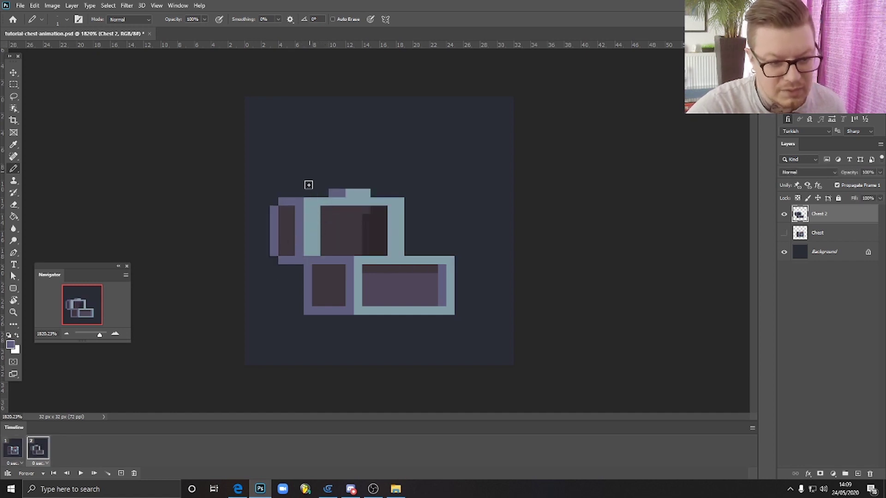
click(13, 84)
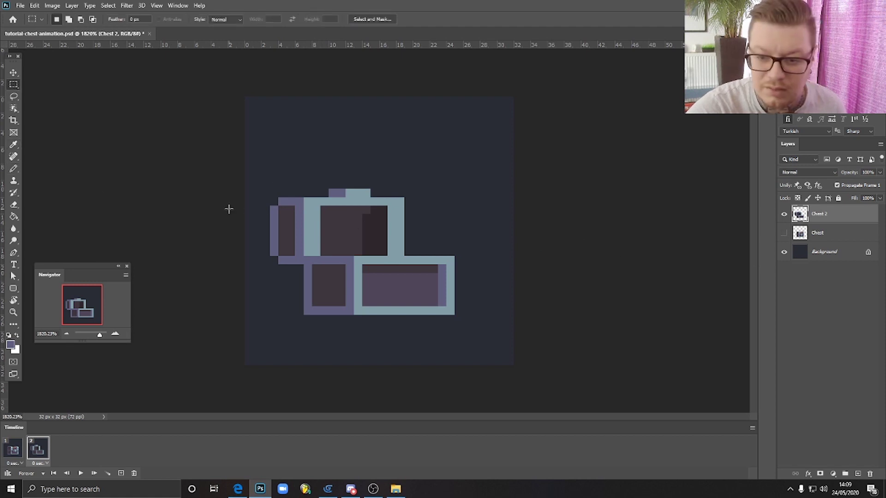
- Select the upper part of the open lid, including its lock, and raise it one pixel
drag(262, 164, 446, 231)
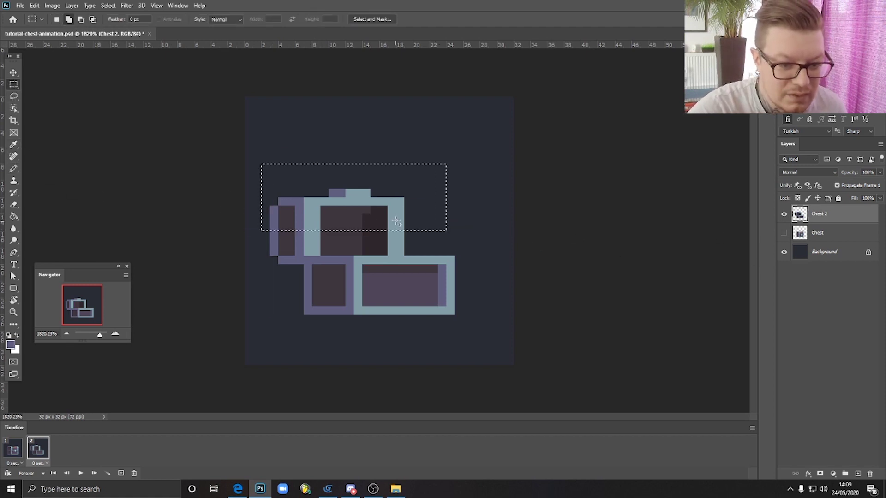
mouse_move(388, 207)
mouse_down()
mouse_move(396, 215)
mouse_move(405, 192)
mouse_move(395, 206)
mouse_up()
click(14, 72)
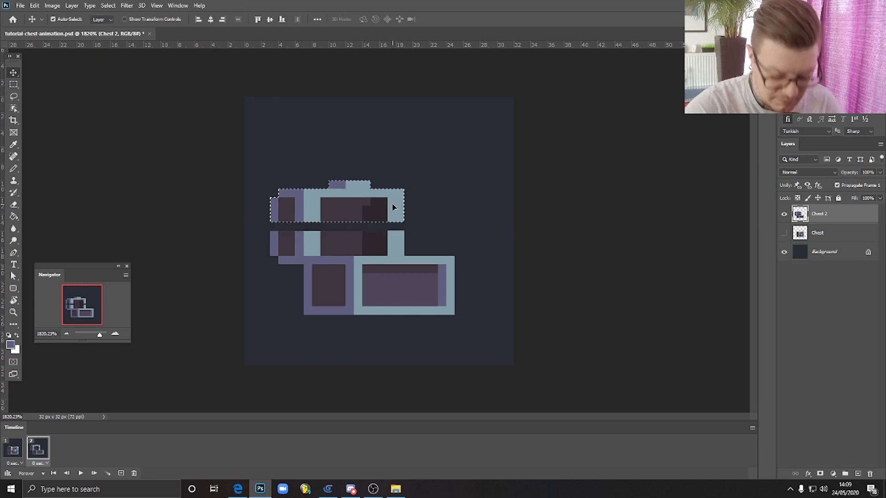
- Try narrowing the open lid by shifting its far half one pixel inward, move it back, and clear the selection
click(14, 84)
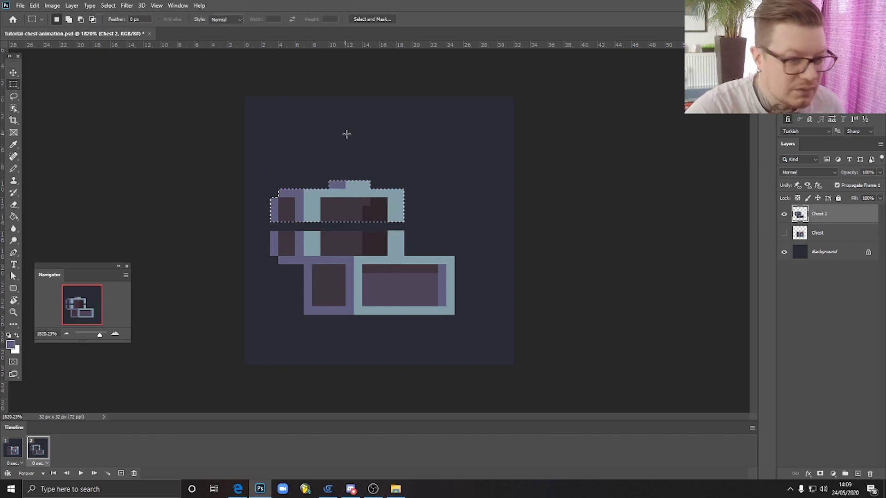
mouse_move(329, 164)
mouse_down()
mouse_move(406, 231)
mouse_move(428, 231)
mouse_move(429, 255)
mouse_move(384, 244)
mouse_up()
click(13, 73)
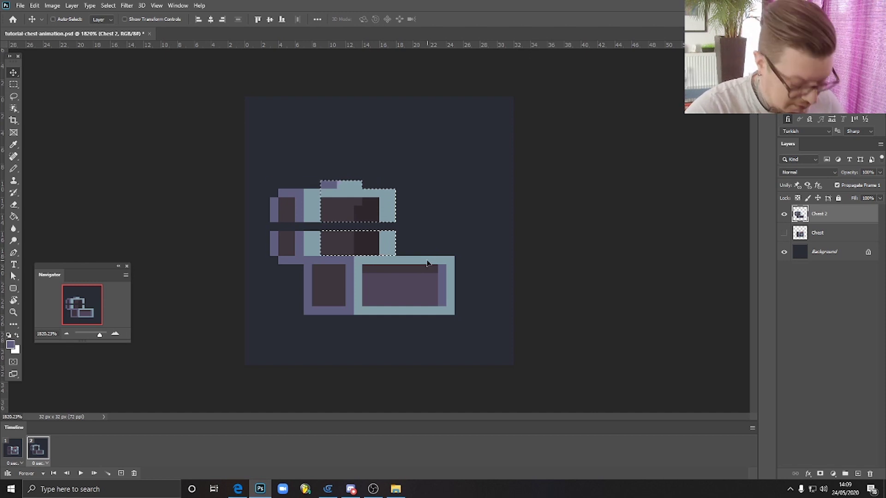
key(ctrl+d)
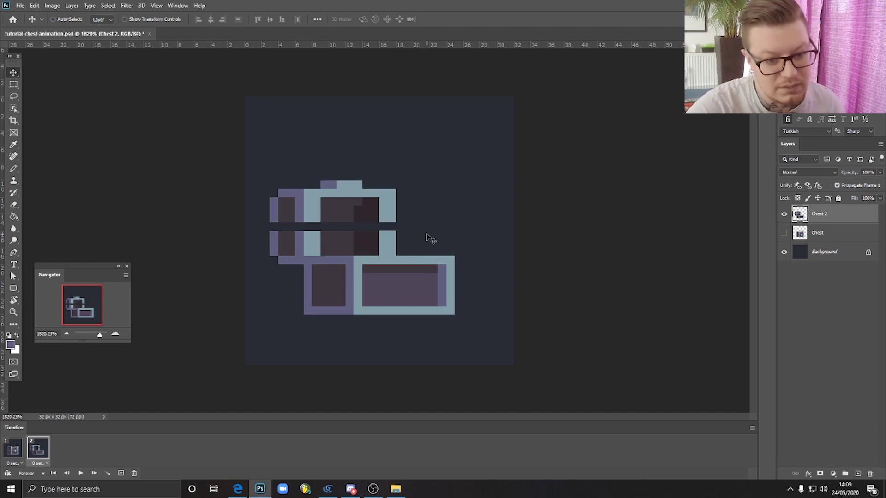
key(ctrl+shift+d)
key(Right)
key(ctrl+d)
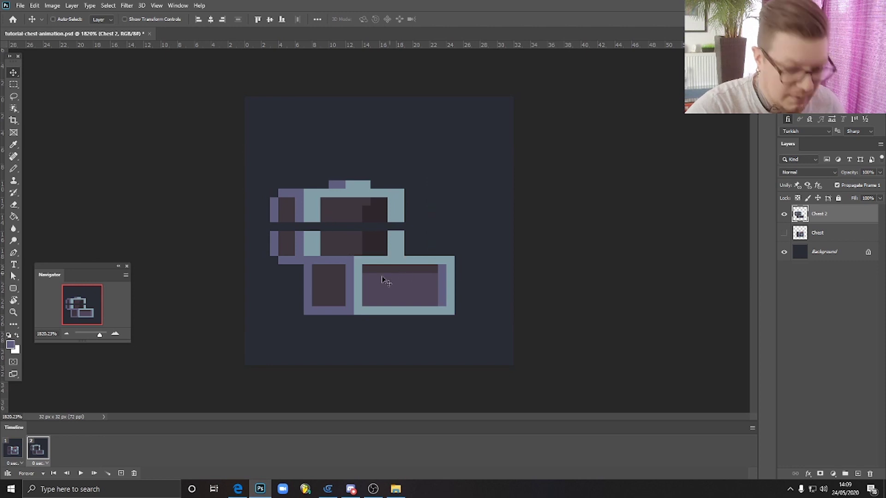
- Fill the one-pixel gap across the lid's teal uprights and purple side edges with matching colours, and erase the stray purple pixel
click(14, 169)
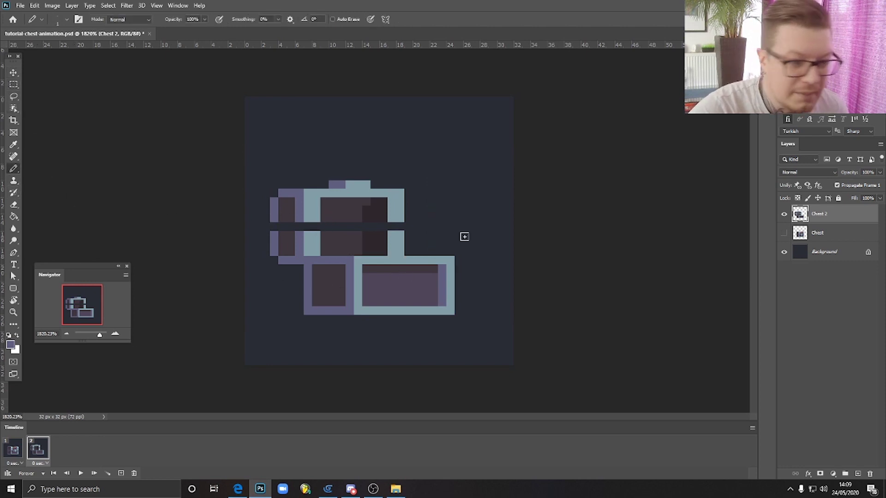
alt+click(308, 214)
drag(308, 226, 316, 226)
alt+click(298, 215)
click(300, 226)
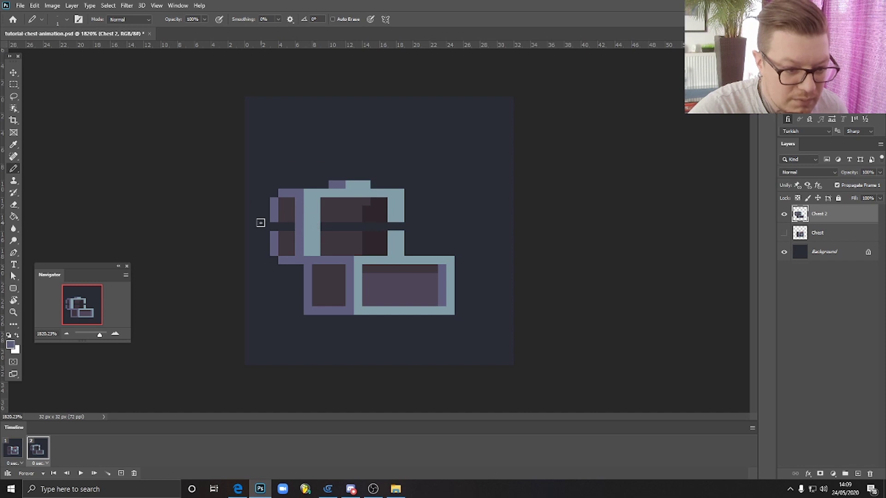
click(265, 227)
alt+click(395, 213)
click(391, 227)
click(400, 226)
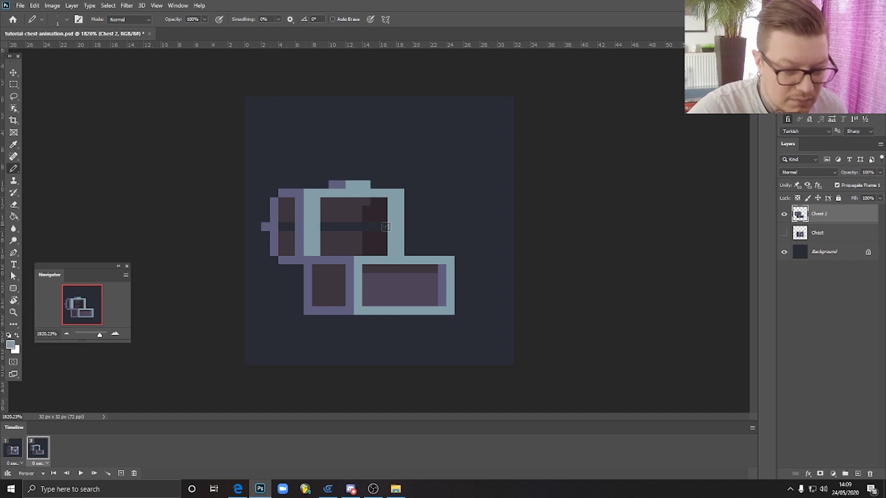
key(e)
click(265, 226)
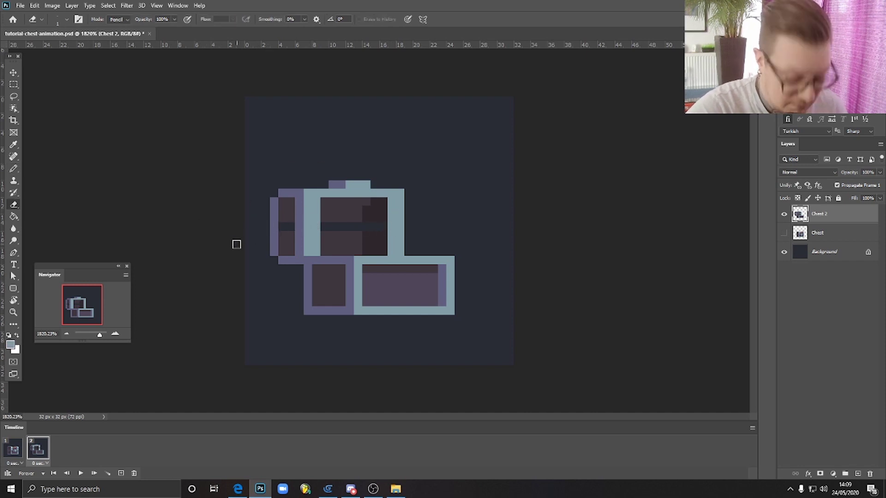
- Fill the remaining gap in the lid's side panel and interior with the matching dark brown and shadow shades
key(b)
alt+click(290, 216)
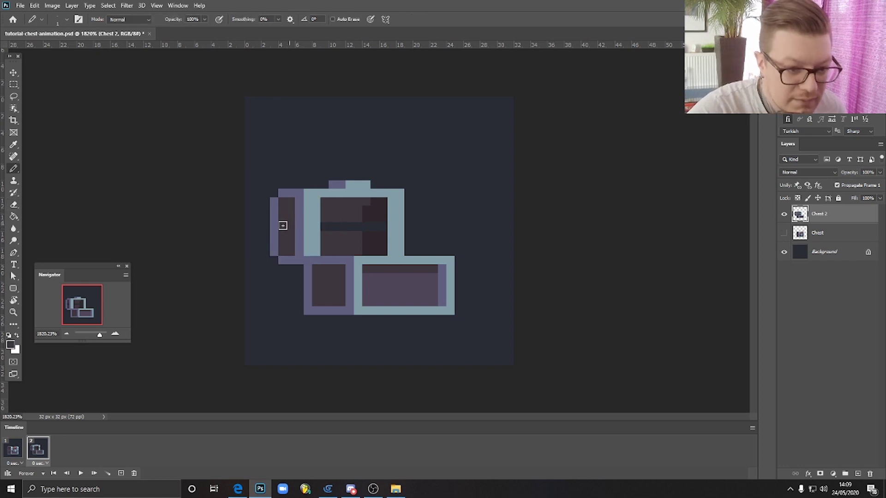
mouse_move(359, 223)
mouse_down()
mouse_move(327, 223)
mouse_move(384, 227)
mouse_up()
alt+click(376, 210)
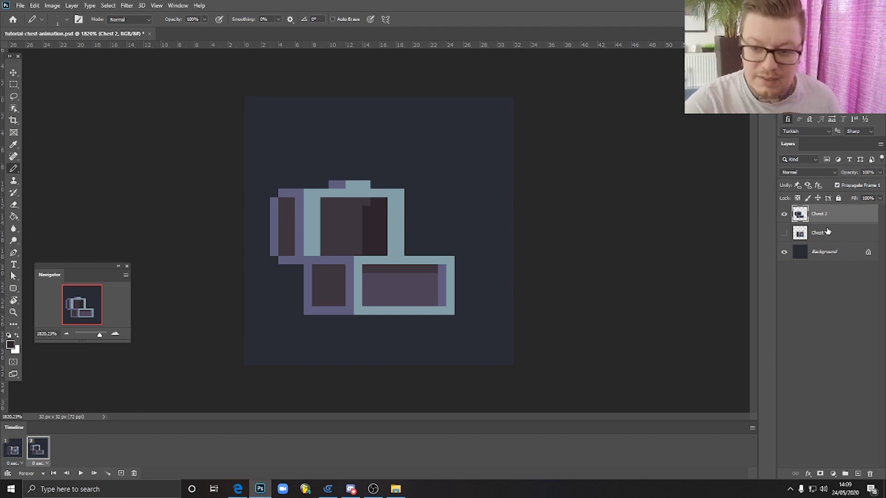
- Play the two-frame chest animation, stop it, and return to frame 2
click(80, 473)
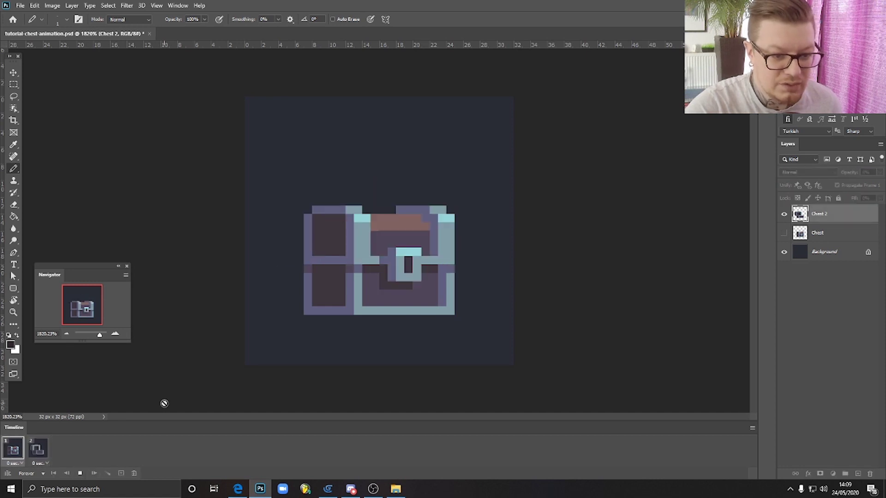
click(80, 472)
click(40, 451)
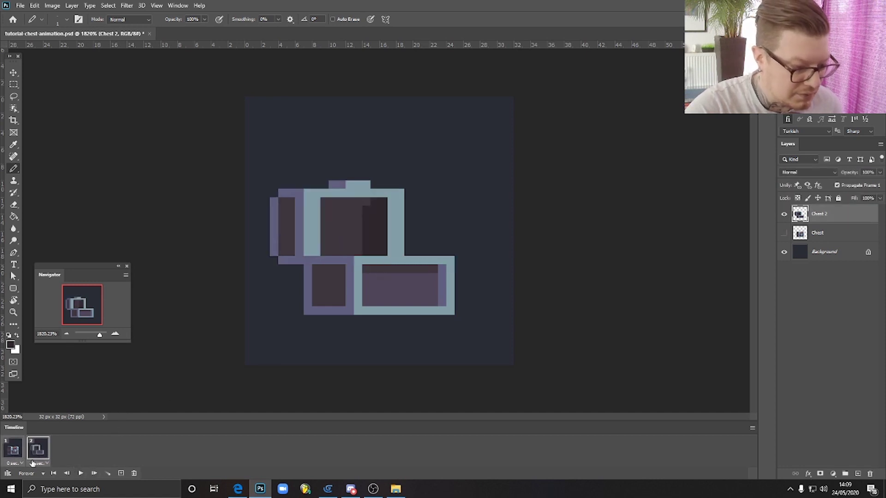
- Set the delay of both animation frames to 0.05 seconds and preview the playback
click(46, 463)
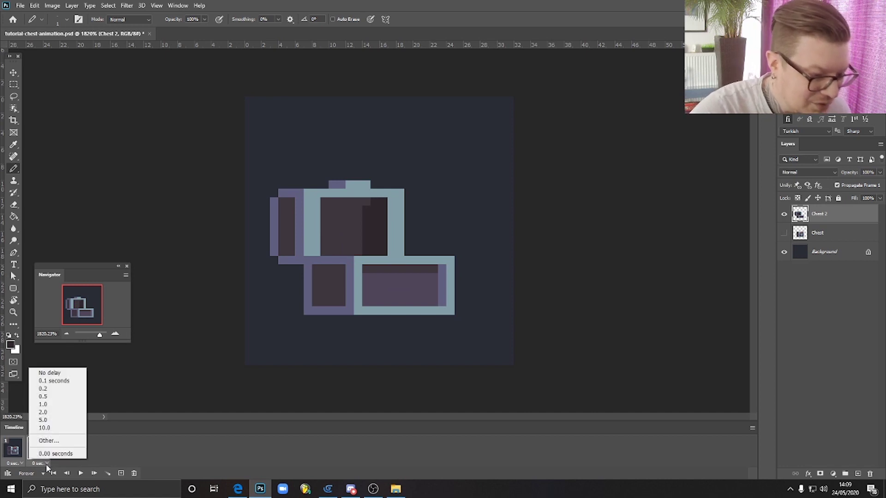
click(15, 450)
click(15, 451)
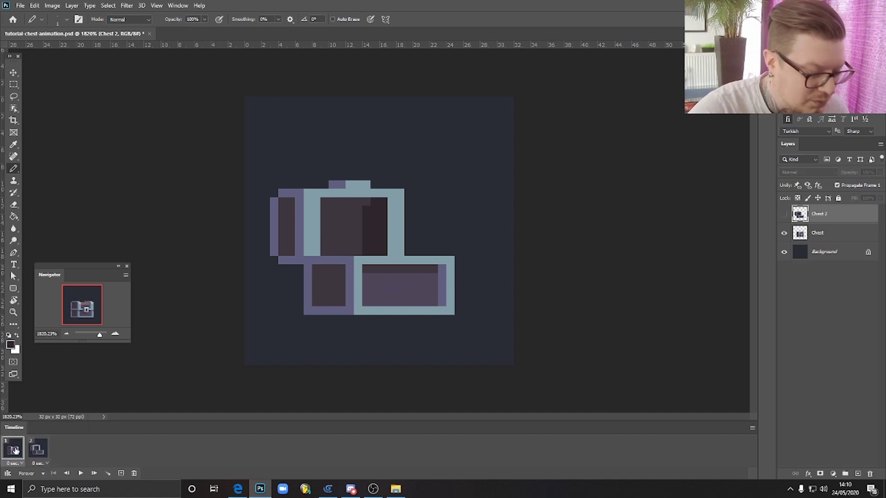
click(47, 464)
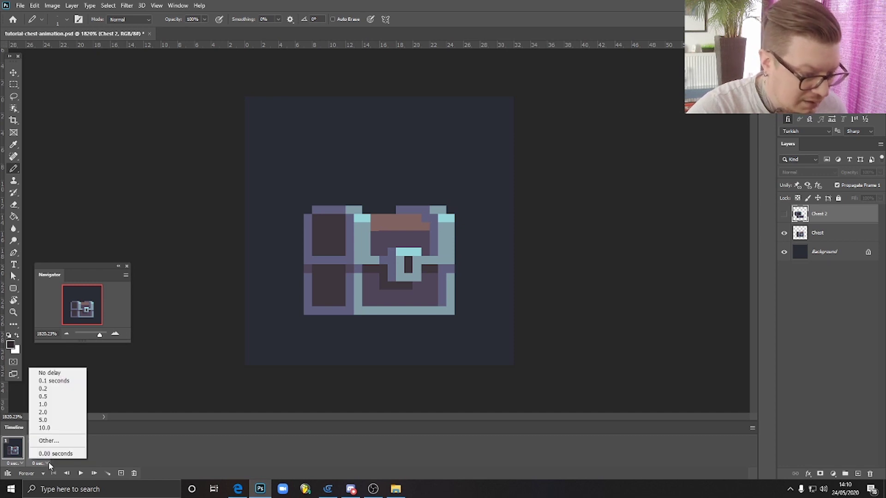
click(70, 443)
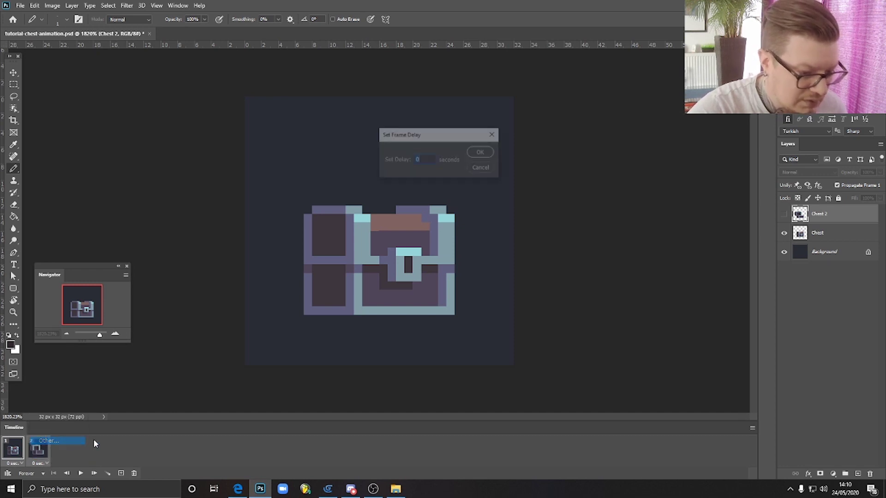
text(0)
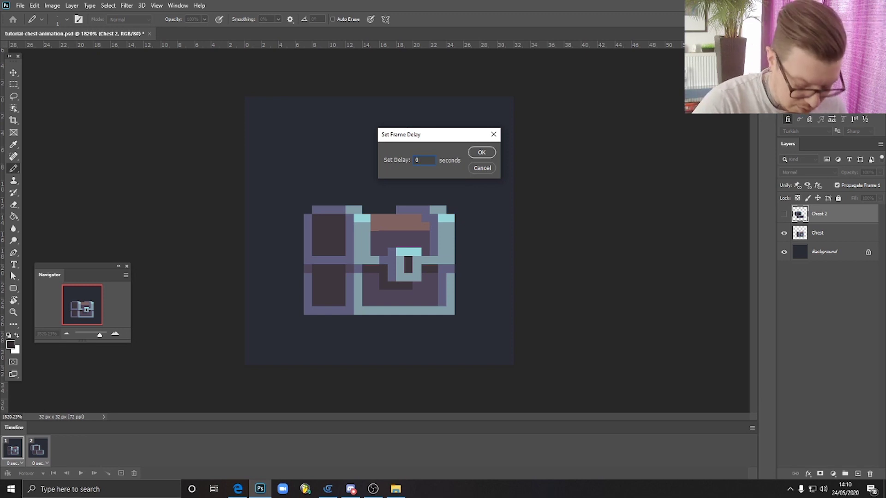
text(.05)
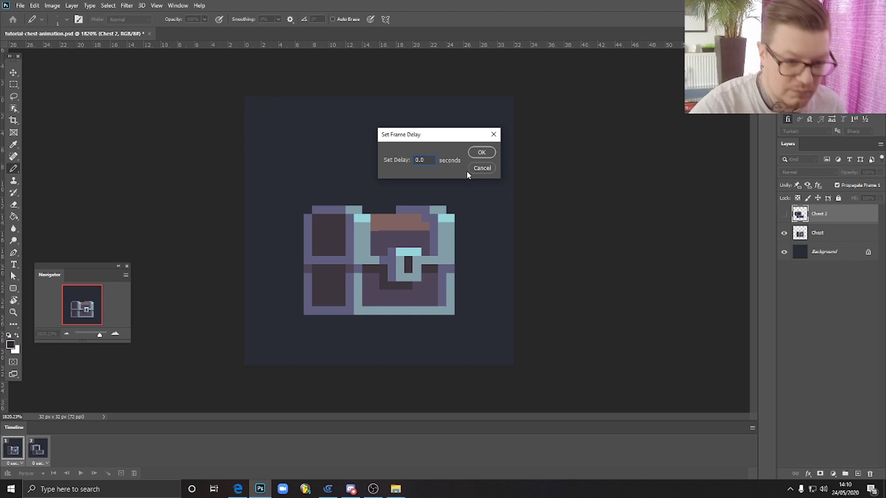
click(481, 154)
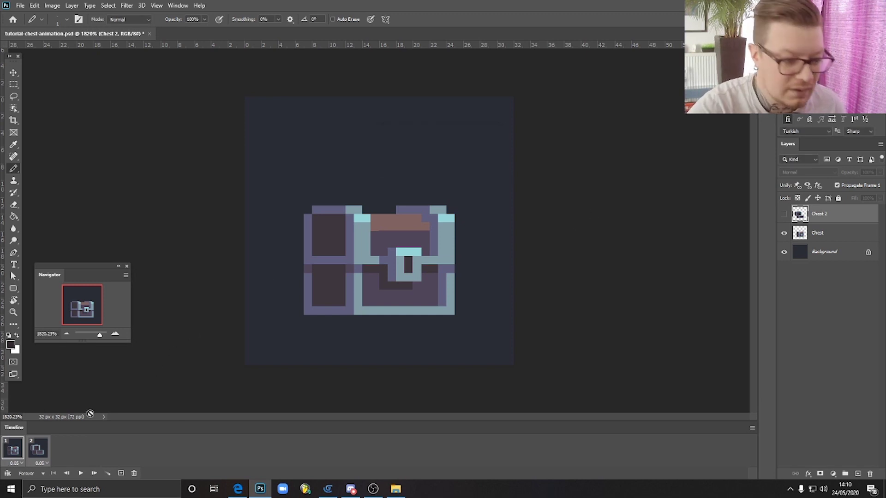
click(79, 473)
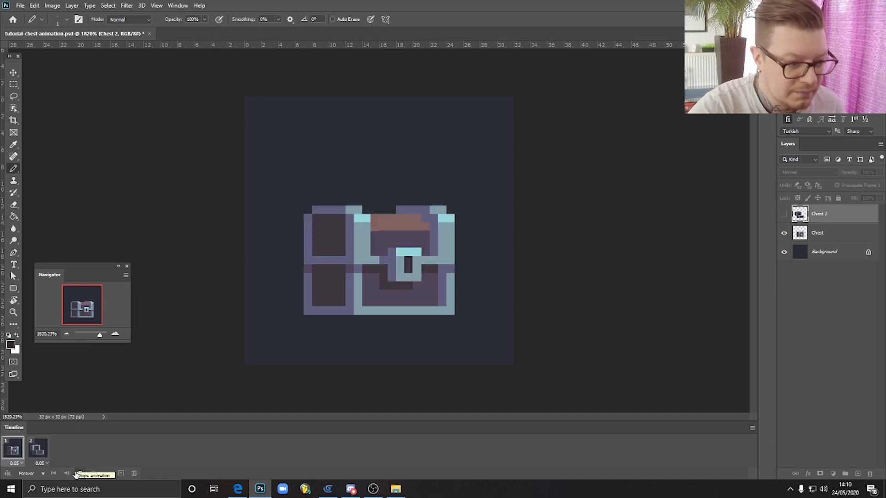
click(79, 474)
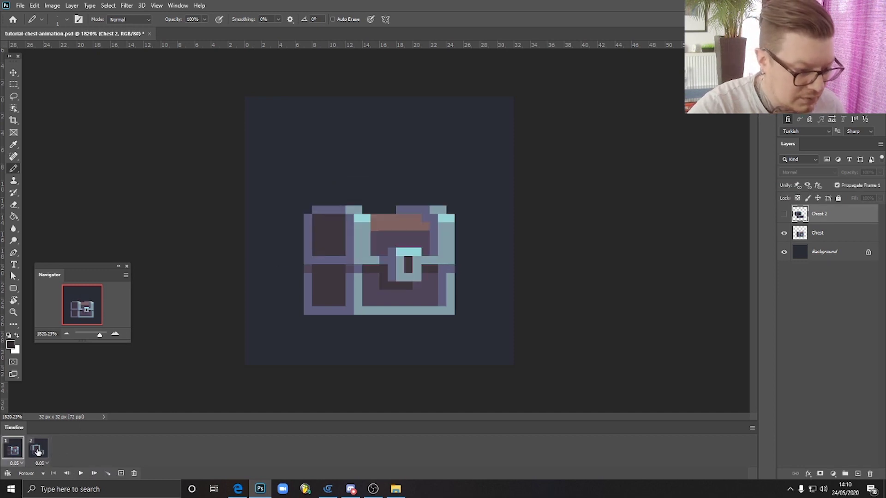
- Set the delay of both animation frames to 0.08 seconds
click(38, 451)
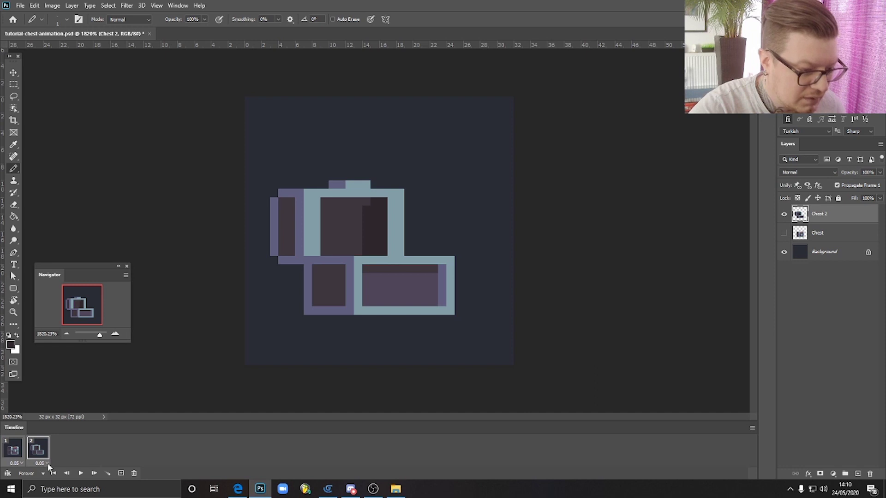
click(46, 462)
click(48, 440)
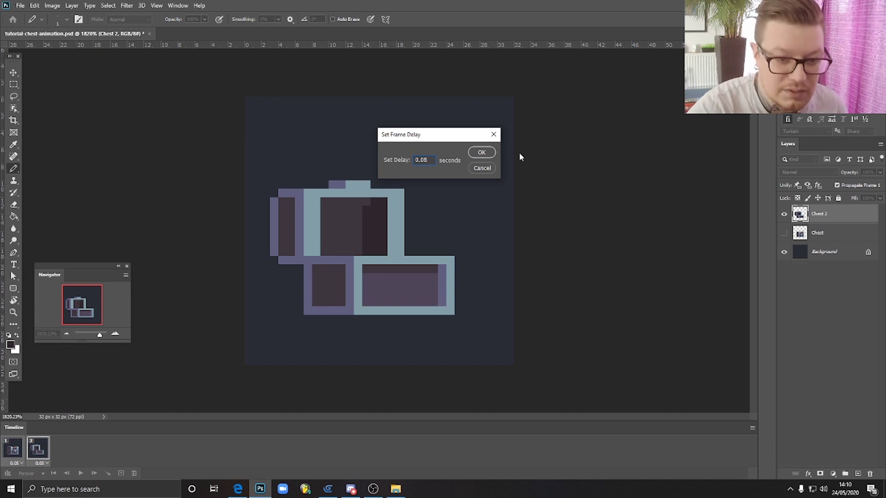
text(0.08)
click(481, 153)
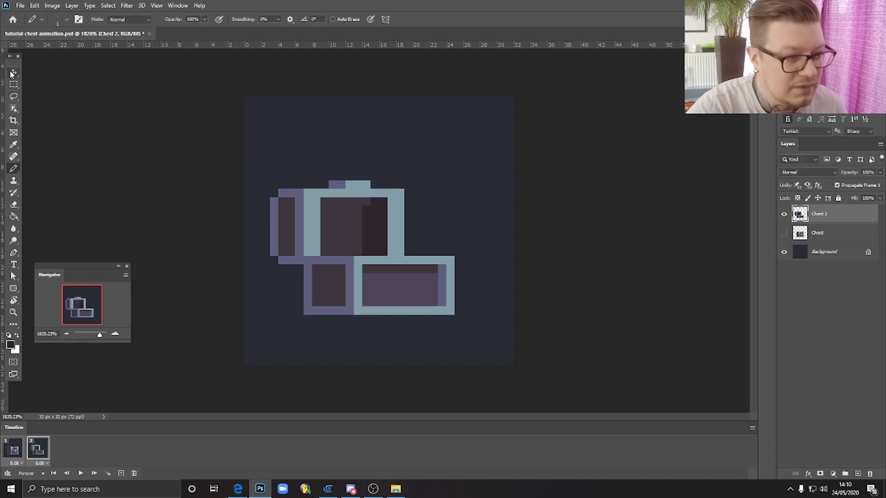
- Play and stop the chest animation several times to check the timing between the closed and open frames
click(13, 73)
click(80, 473)
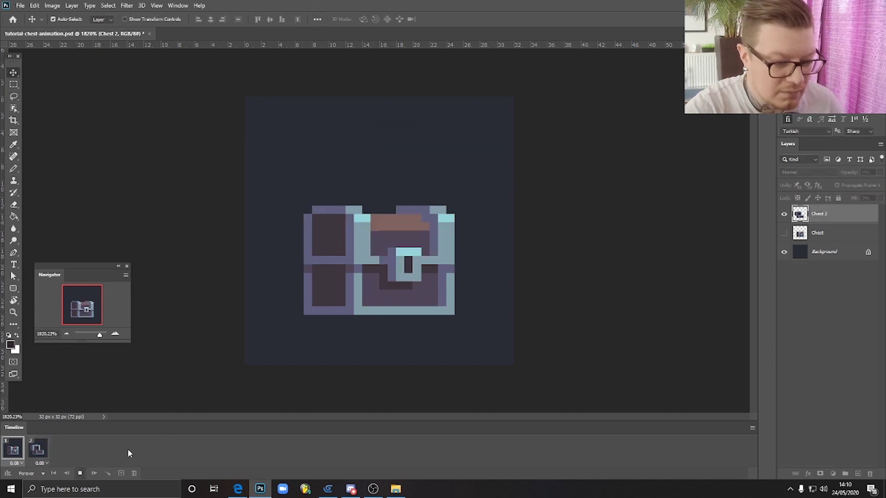
click(81, 473)
click(14, 448)
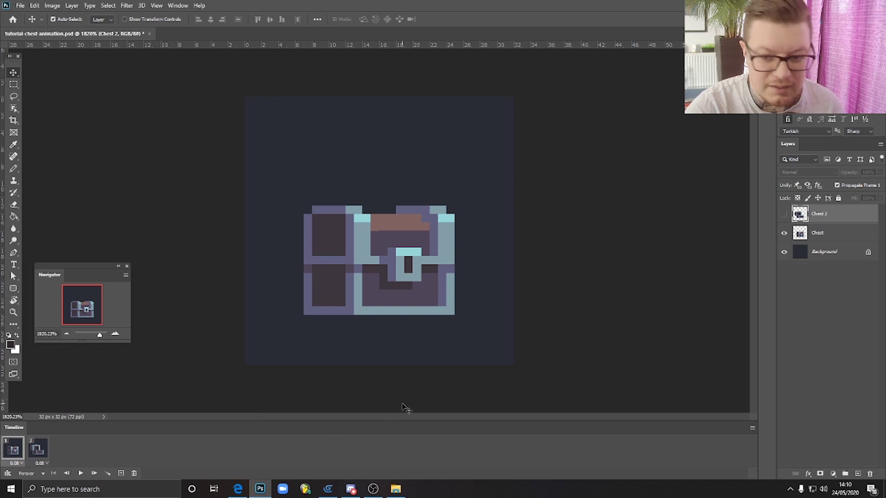
click(81, 474)
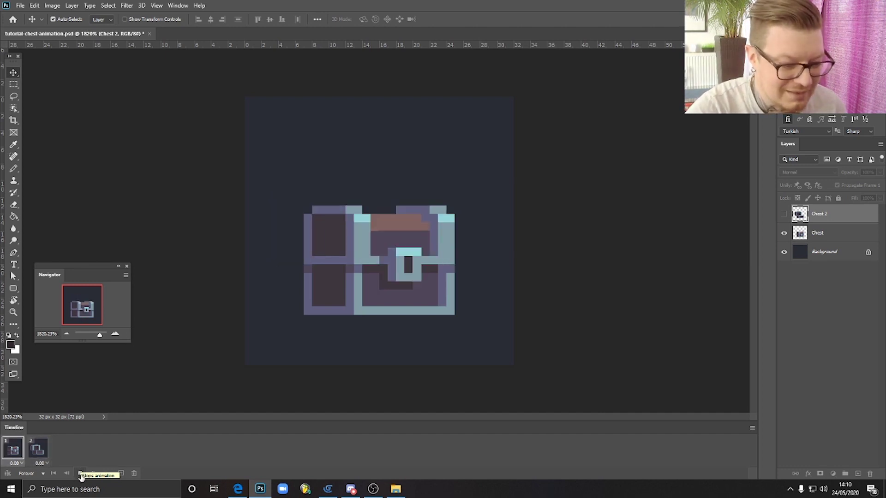
click(81, 475)
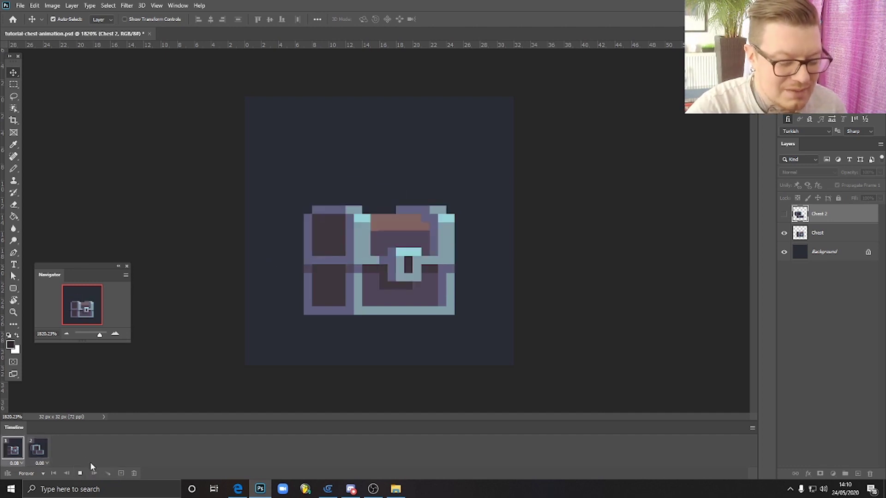
click(80, 473)
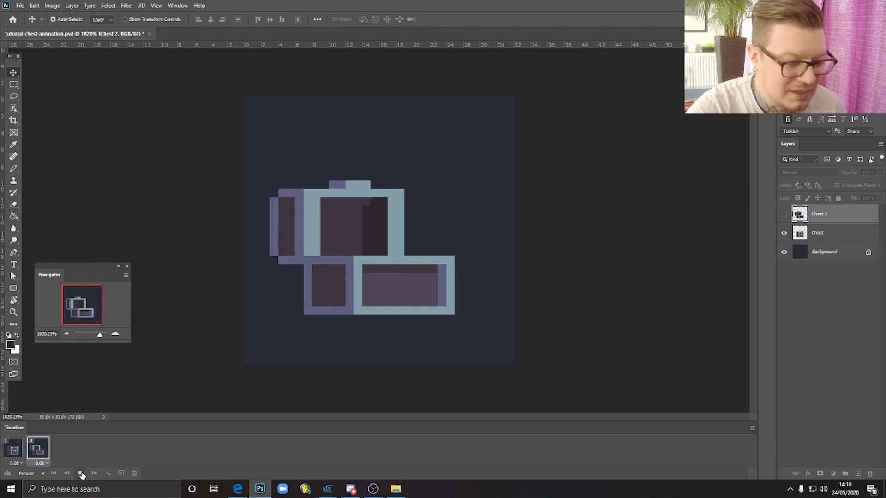
- Duplicate frame 1 to add an in-between frame, and duplicate the Chest layer under the name Chest 2
click(12, 450)
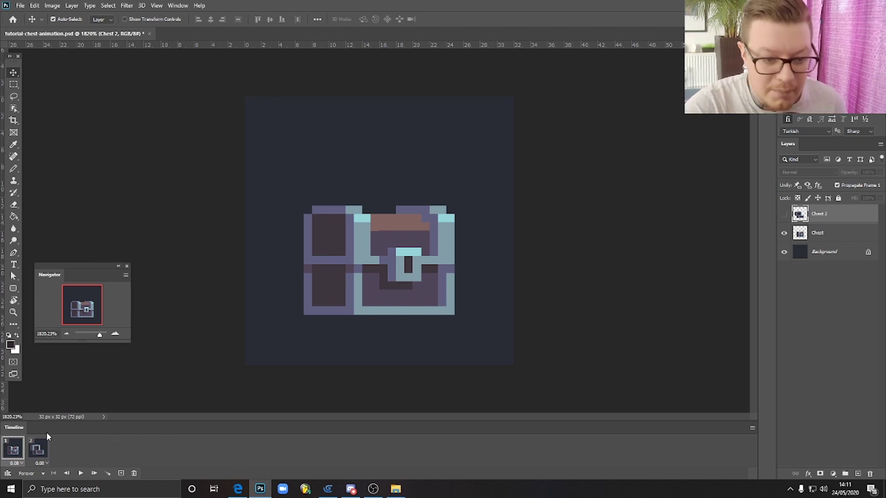
click(121, 473)
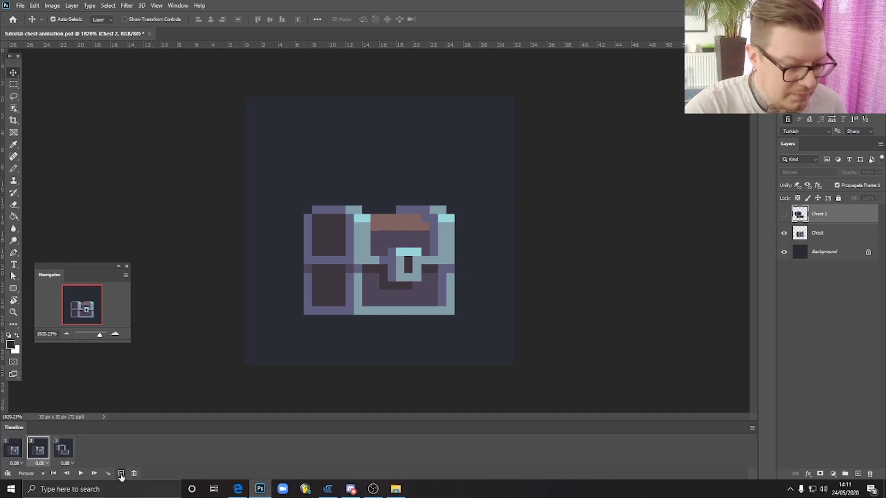
click(833, 235)
right_click(833, 235)
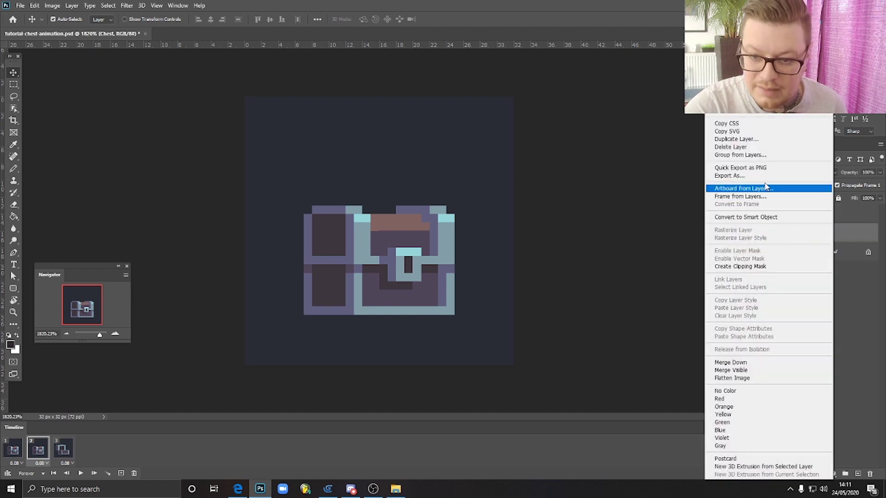
click(764, 139)
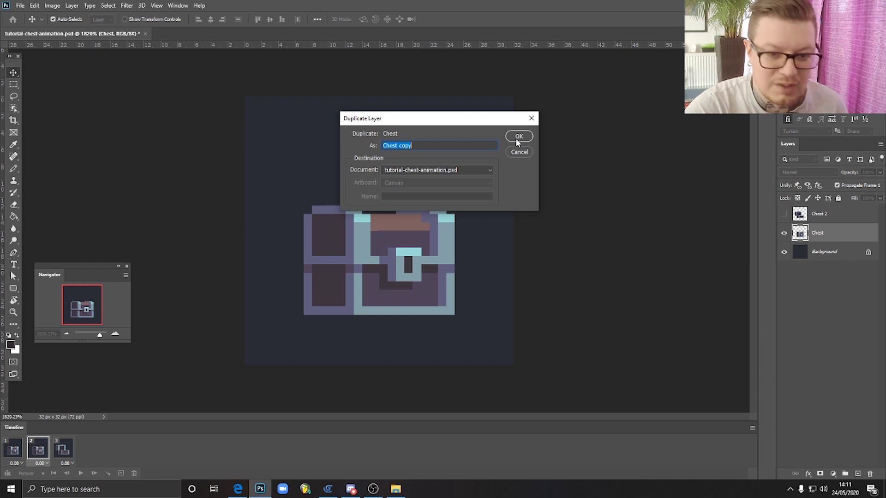
click(416, 146)
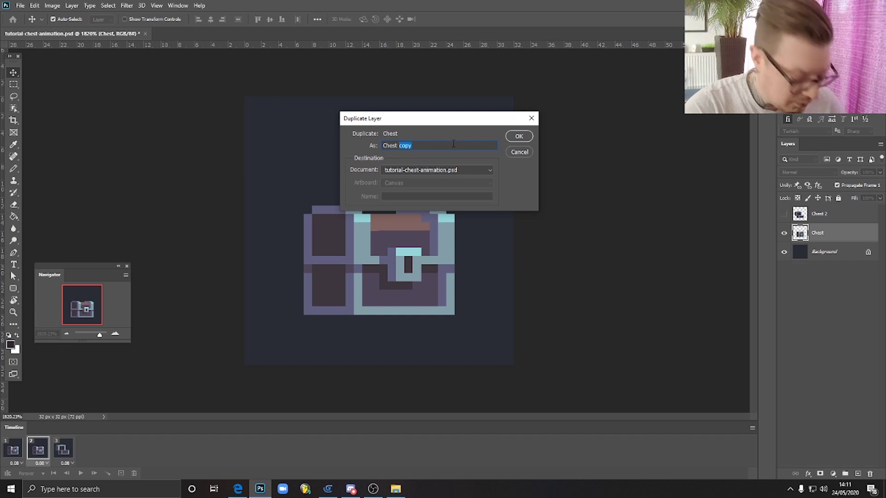
text(2)
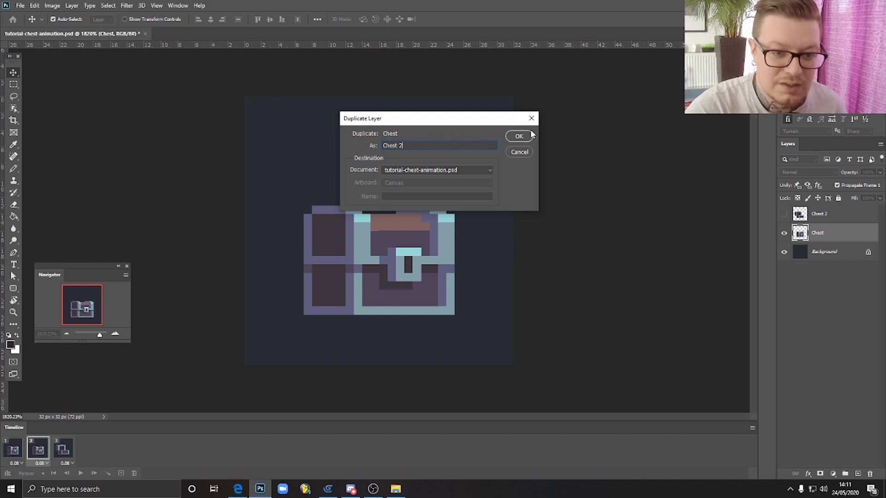
click(519, 136)
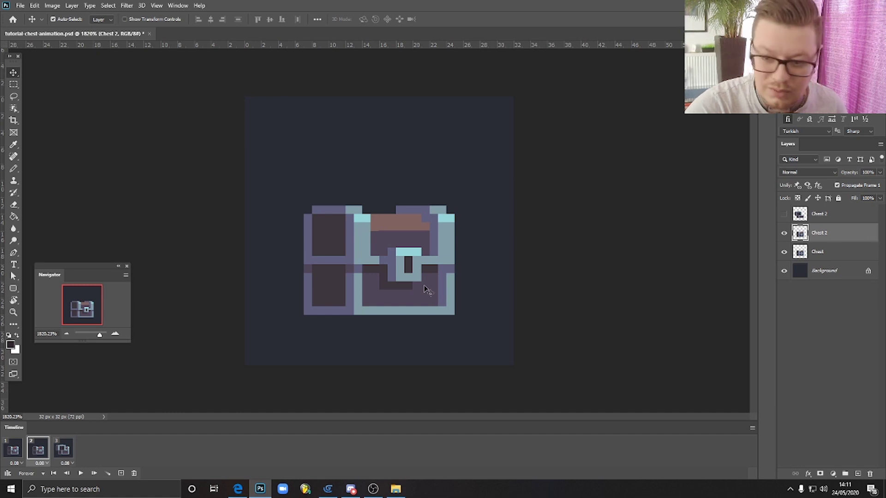
- Rename the open-chest layer as Chest Final Frame
double_click(819, 213)
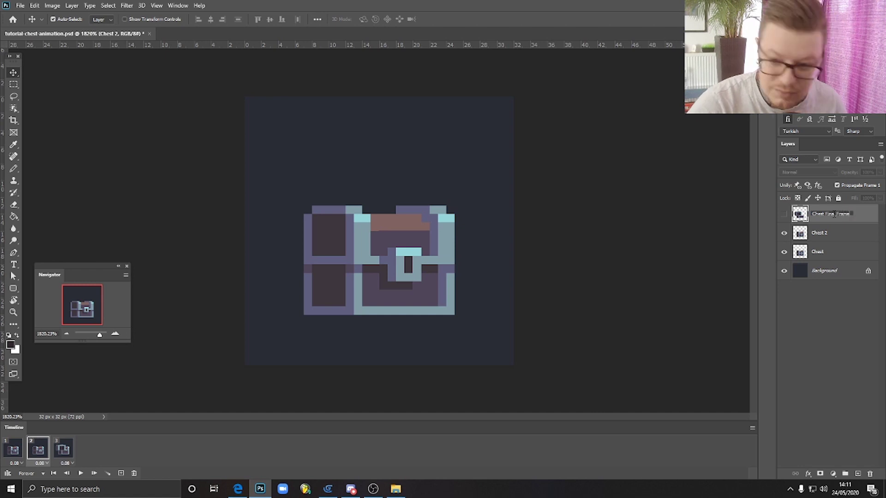
key(Return)
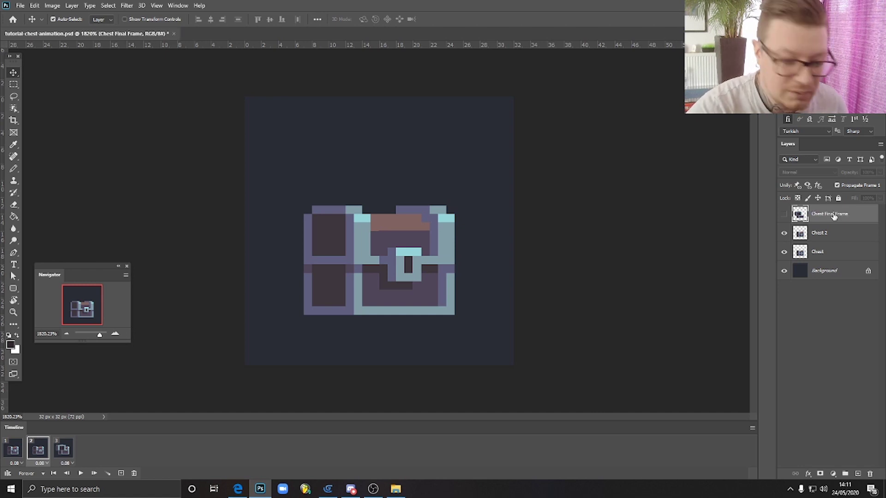
- Hide the original Chest layer in frame 2 and make the duplicated Chest 2 layer active
click(16, 451)
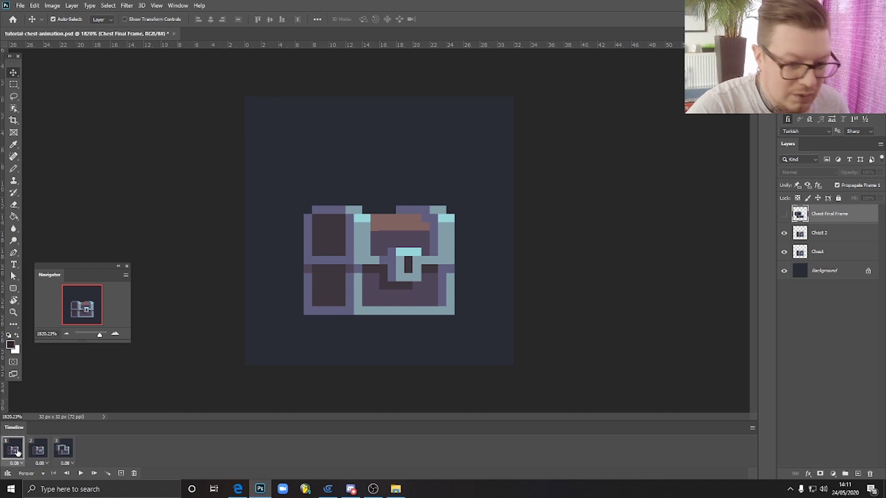
click(38, 451)
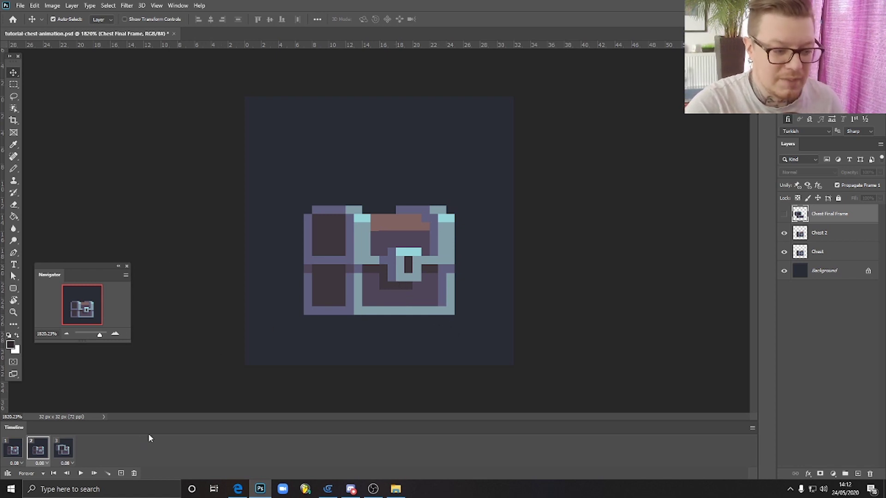
click(837, 236)
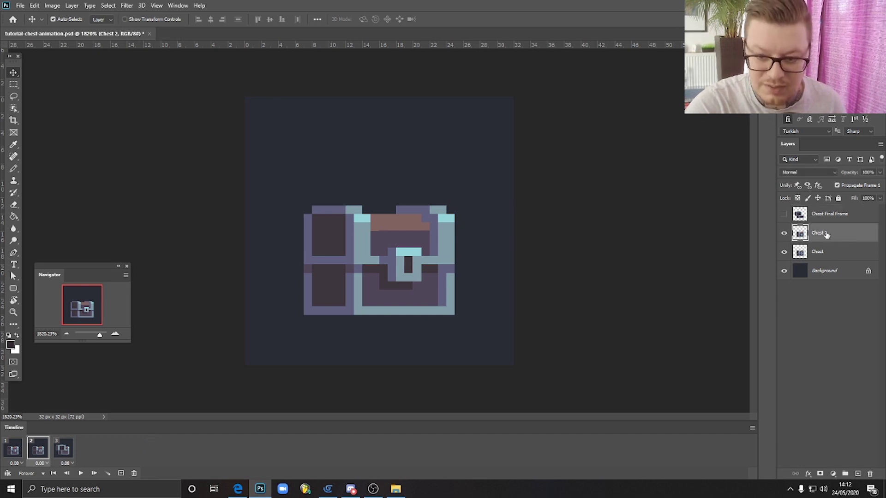
click(823, 250)
click(784, 252)
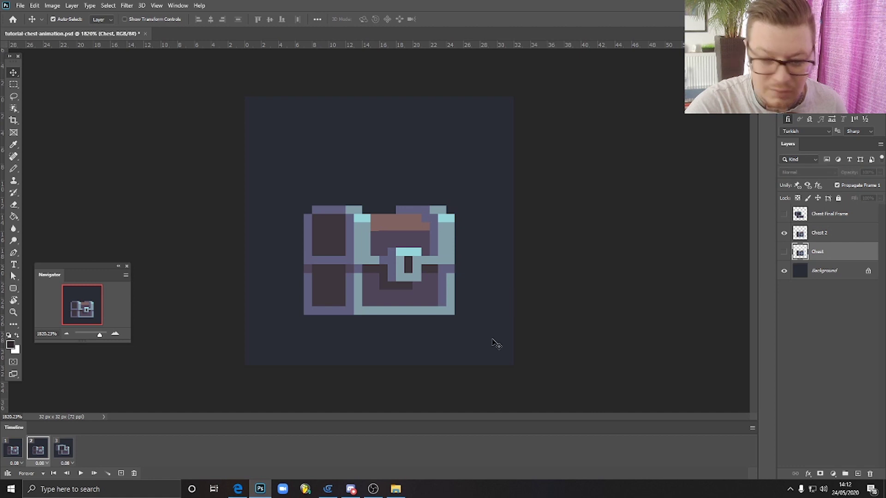
click(849, 236)
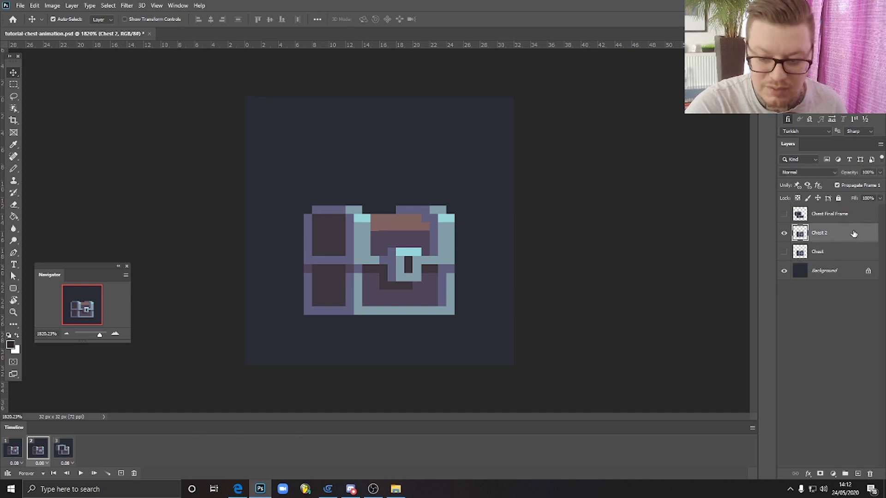
- Select the upper part of the chest on the Chest 2 layer and shift it down one pixel
click(13, 84)
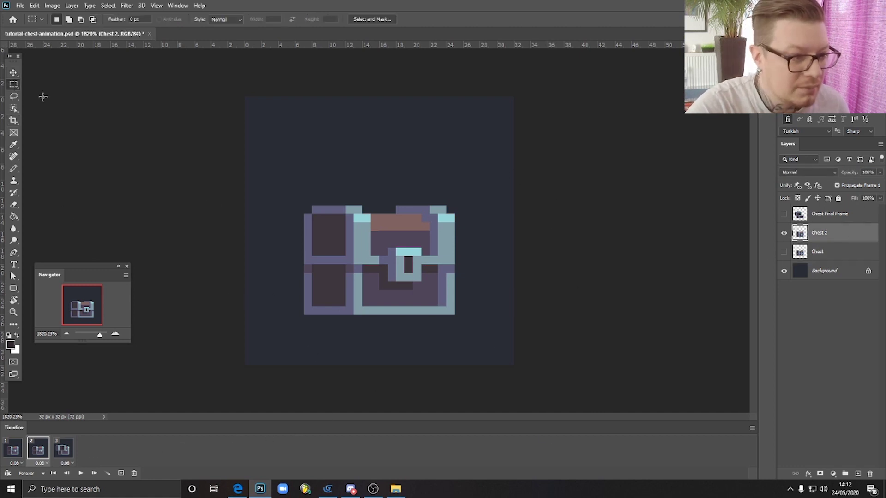
drag(278, 172, 480, 290)
drag(447, 238, 446, 245)
key(ctrl+z)
key(v)
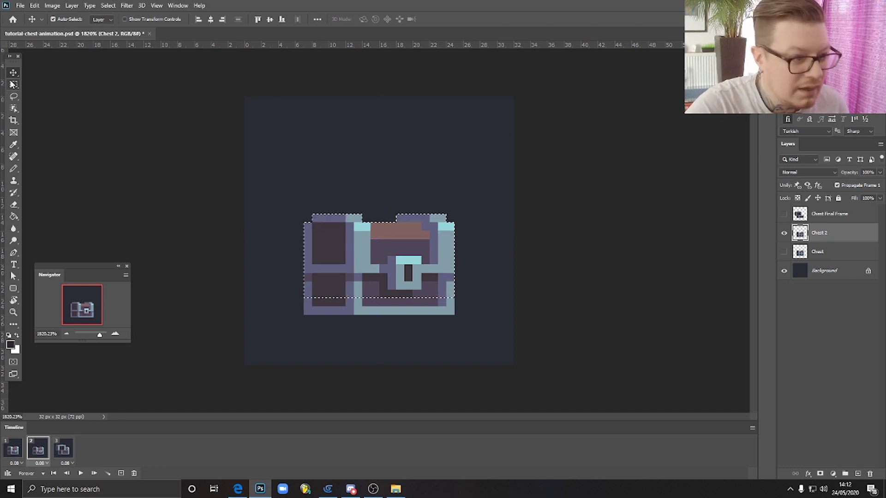
- Reselect the upper part of the chest, shift it down one more pixel to squash it, and clear the selection
key(m)
drag(278, 172, 330, 299)
drag(389, 338, 377, 337)
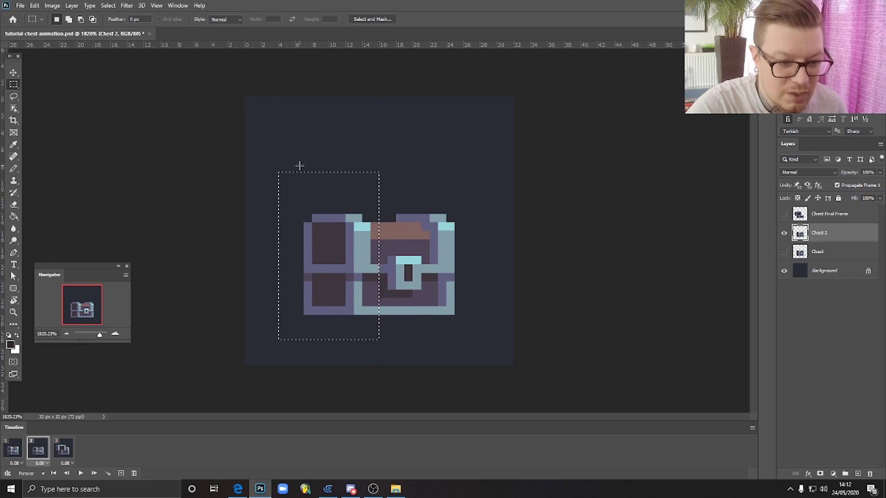
drag(287, 148, 487, 297)
click(450, 261)
key(ctrl+z)
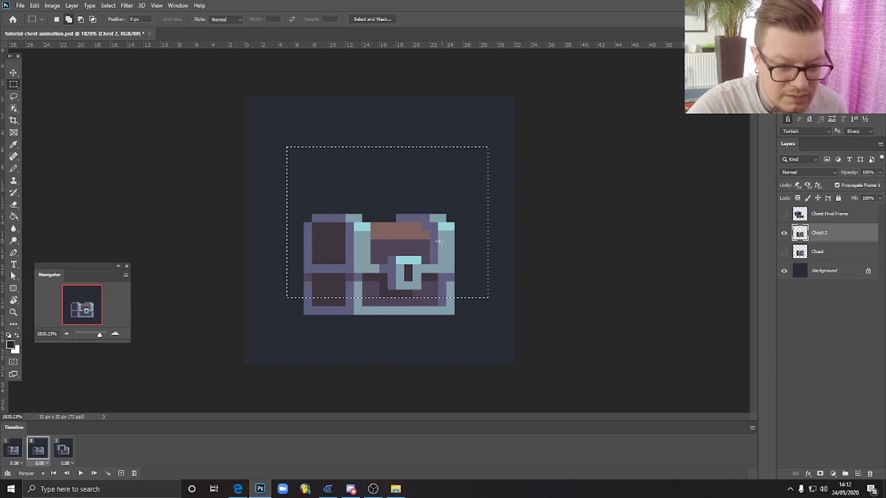
key(v)
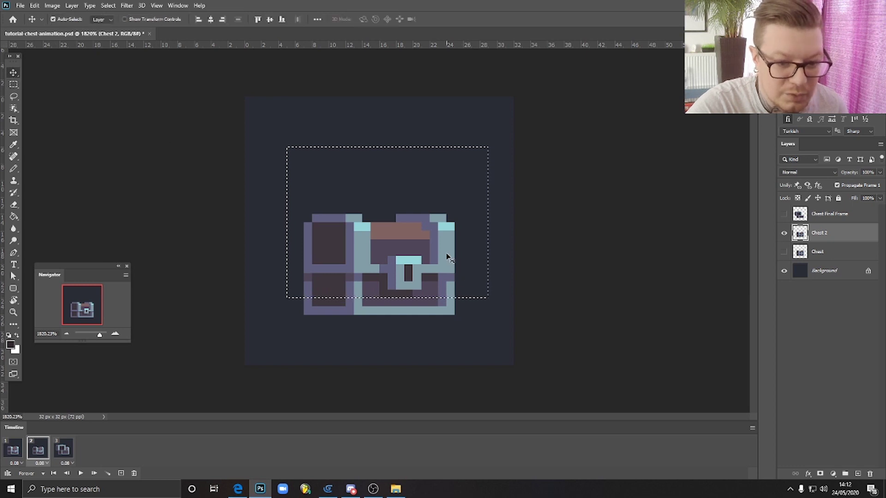
drag(446, 257, 446, 266)
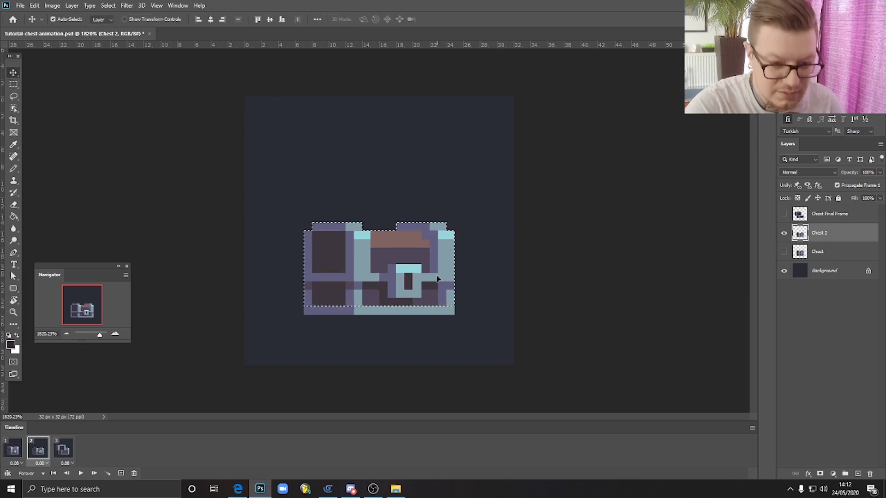
key(ctrl+d)
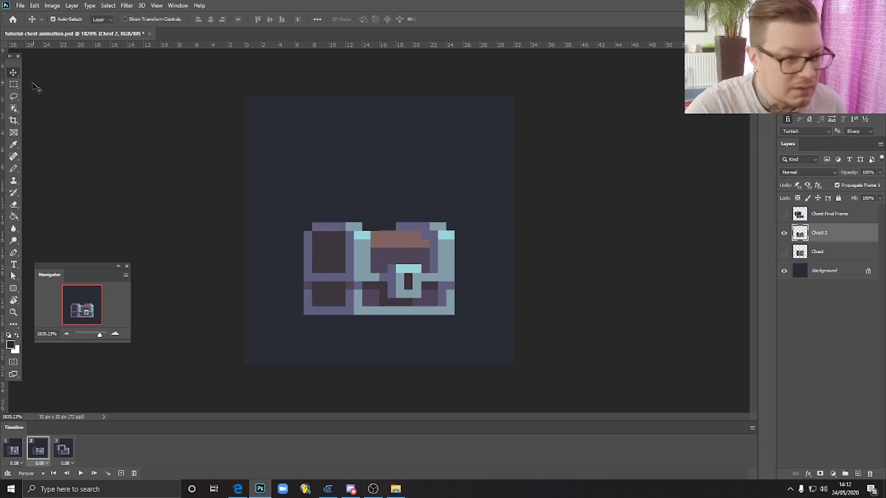
- Select the left half of the squashed chest and move it one pixel to the left
click(14, 85)
drag(279, 198, 379, 339)
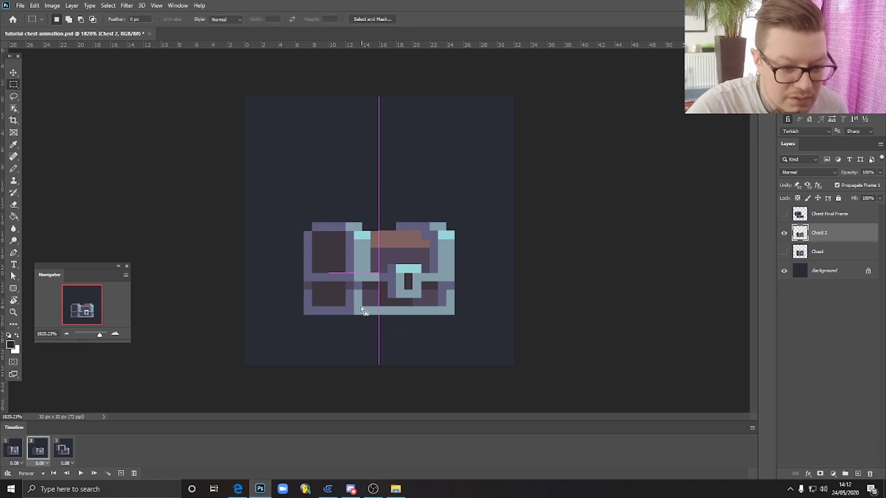
click(14, 73)
key(Left)
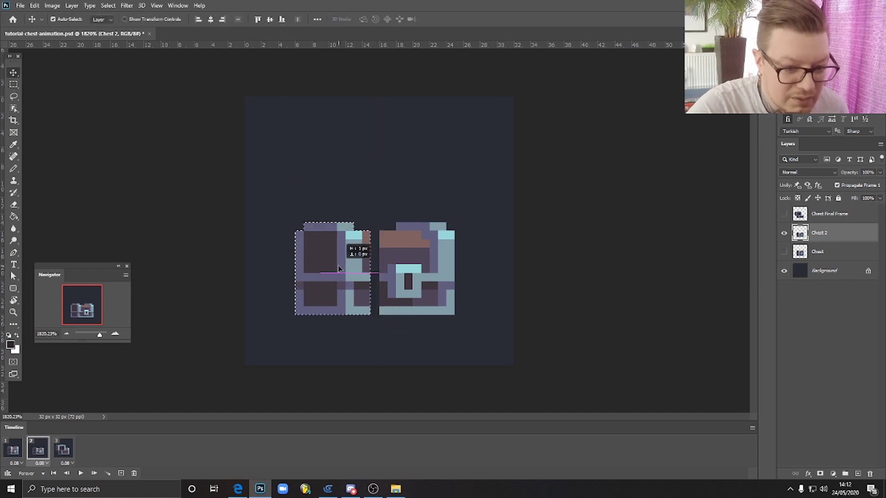
- Select the right end of the chest beside the lock and move it one pixel to the right
key(m)
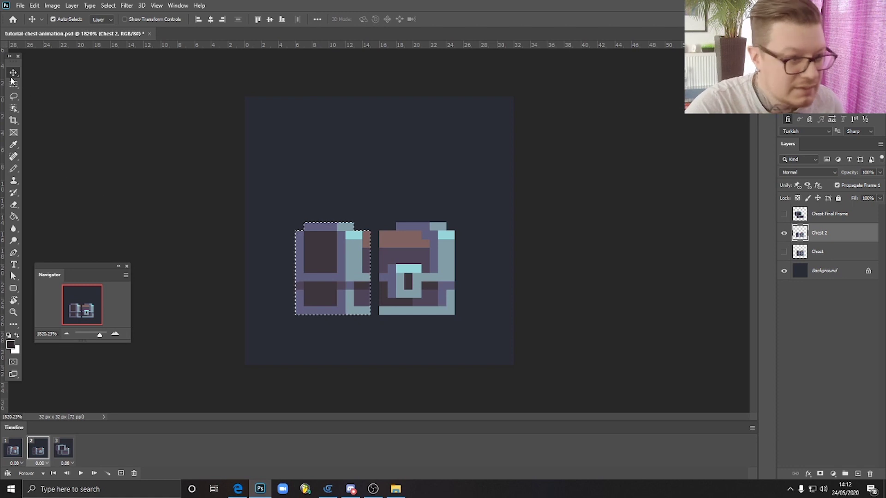
drag(488, 180, 421, 331)
key(v)
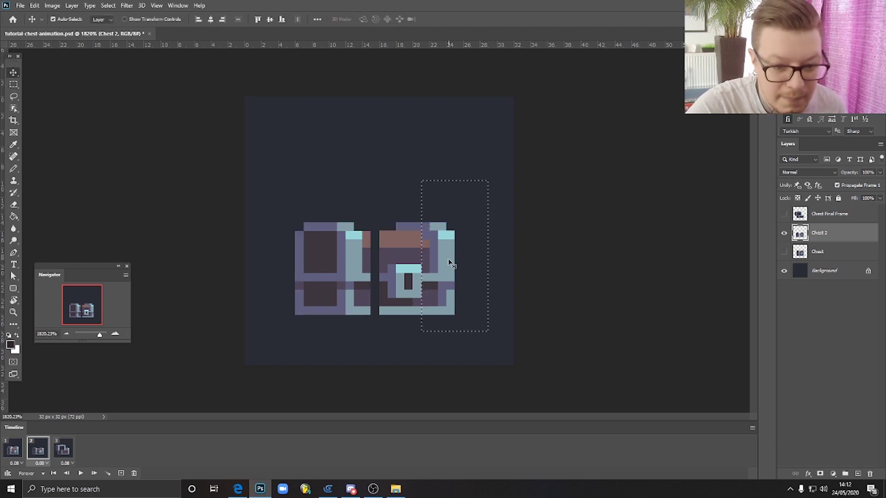
drag(447, 258, 453, 259)
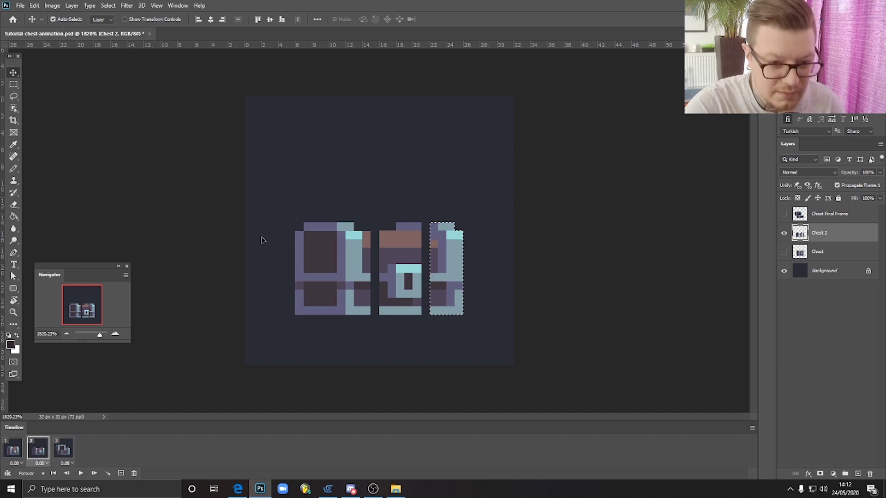
- Clear the selection and fill the two gaps in the lid with the Pencil, matching the adjacent brown, outline and purple colours
key(m)
click(14, 169)
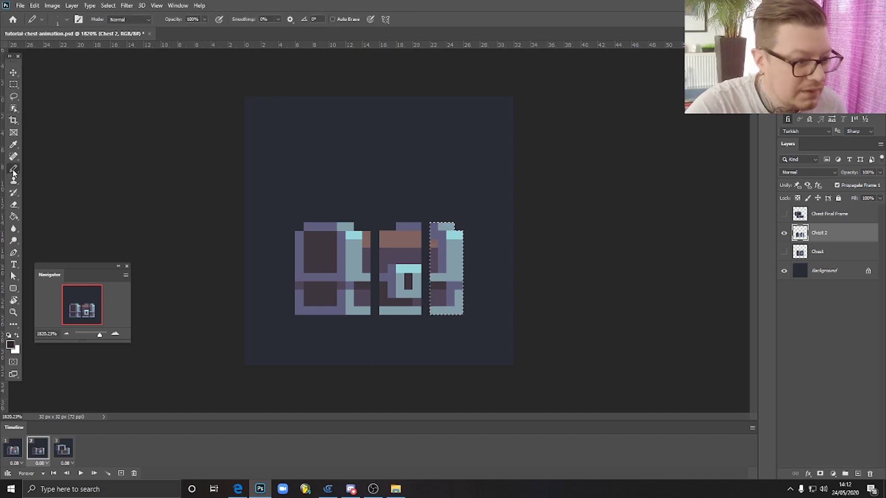
key(ctrl+d)
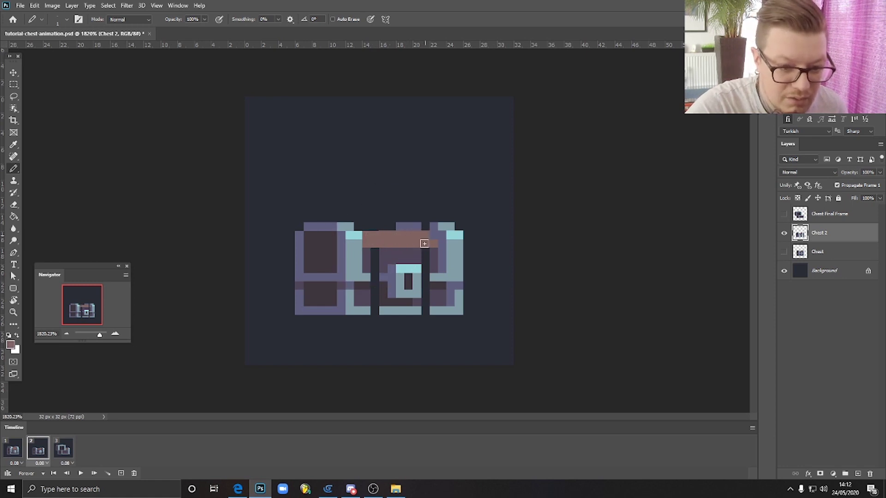
click(421, 226)
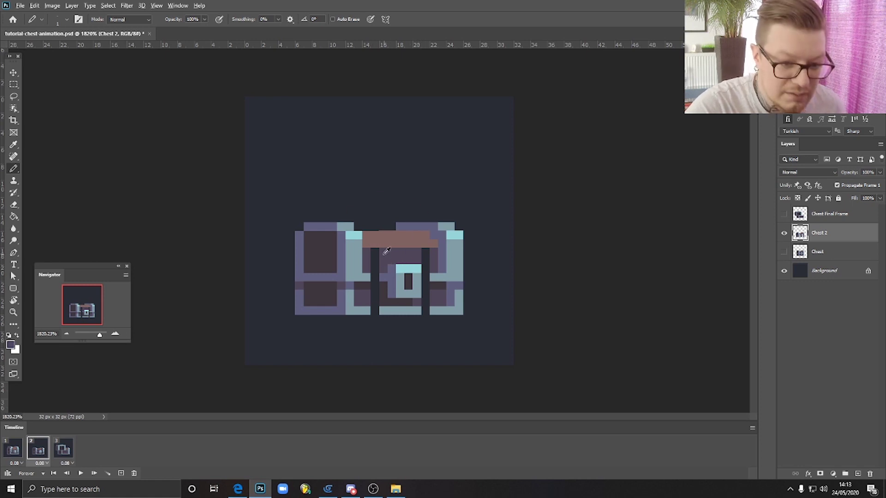
drag(376, 252, 375, 270)
click(425, 253)
drag(425, 254, 425, 267)
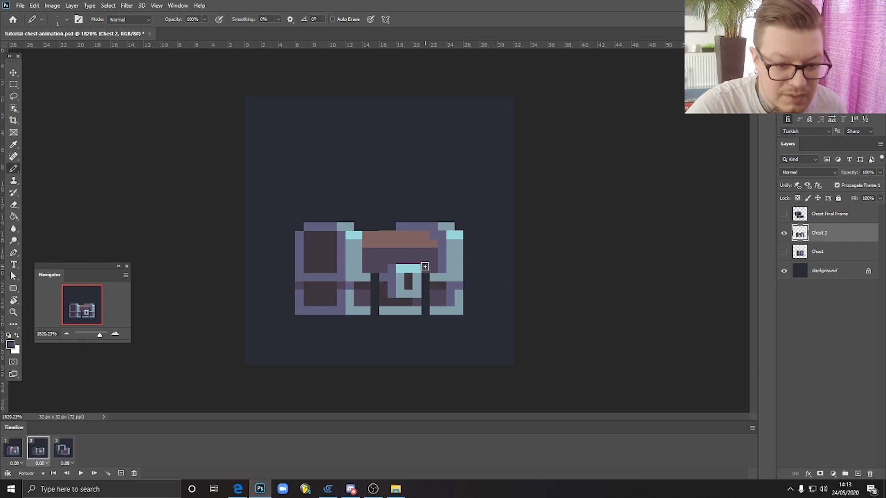
- Fill the remaining gaps in the lid's lower trim and the chest base with the Pencil, using colours sampled from neighbouring pixels
alt+click(383, 273)
click(375, 277)
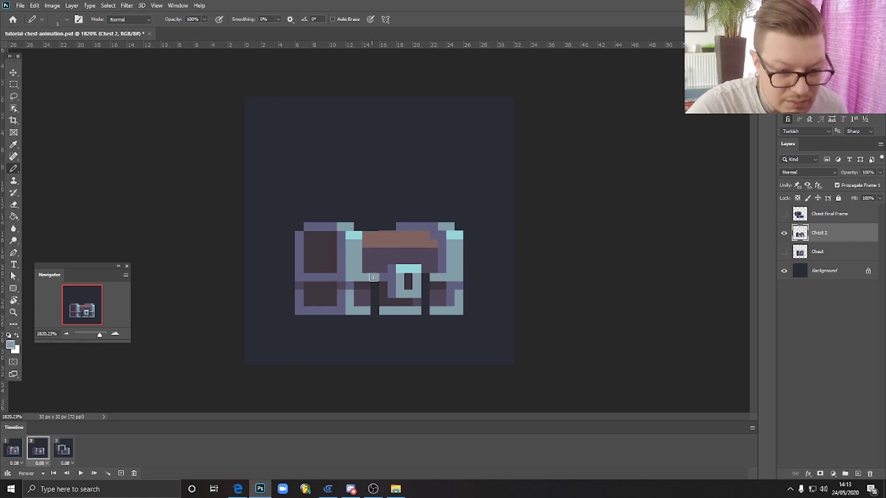
alt+click(362, 298)
mouse_move(373, 296)
mouse_down()
mouse_move(367, 308)
mouse_move(426, 314)
mouse_up()
alt+click(367, 310)
alt+click(429, 300)
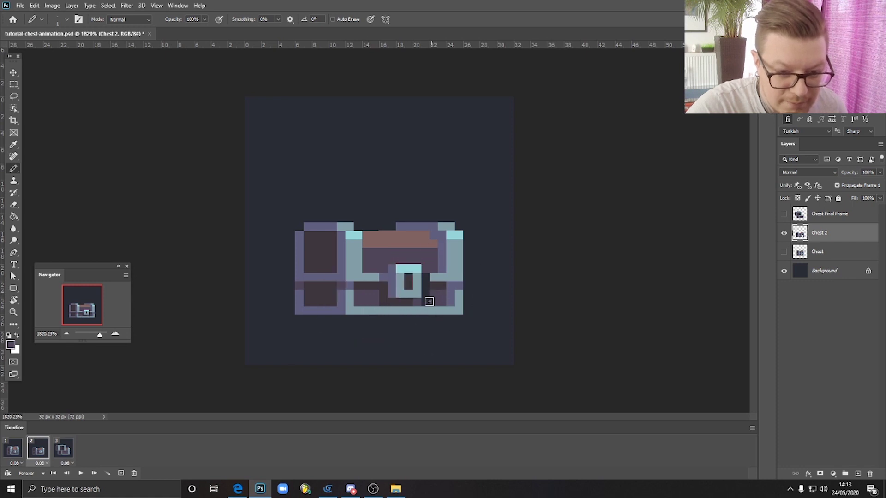
alt+click(438, 289)
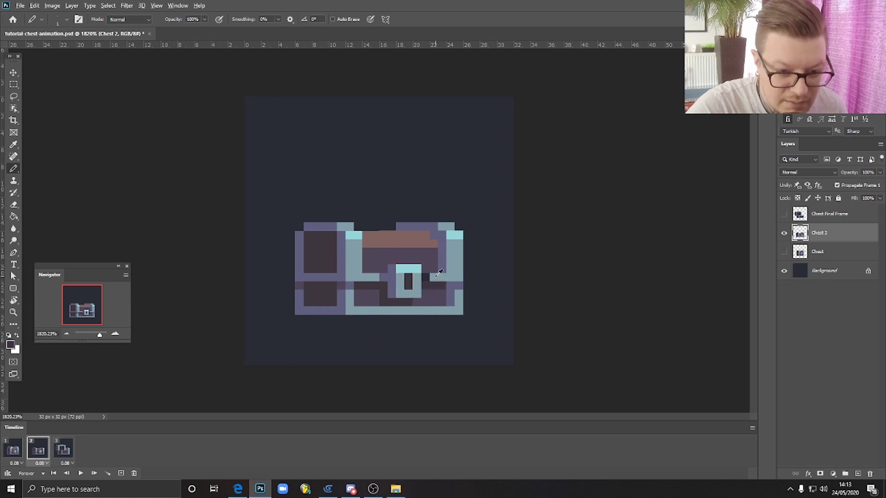
alt+click(438, 273)
click(426, 276)
- Hide the Chest 2 layer in frame 1, leaving the original closed chest displayed
click(13, 450)
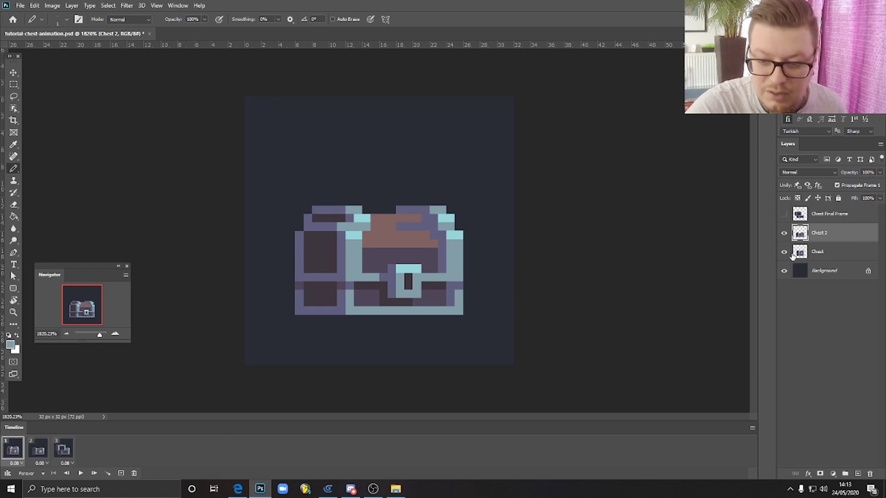
click(784, 233)
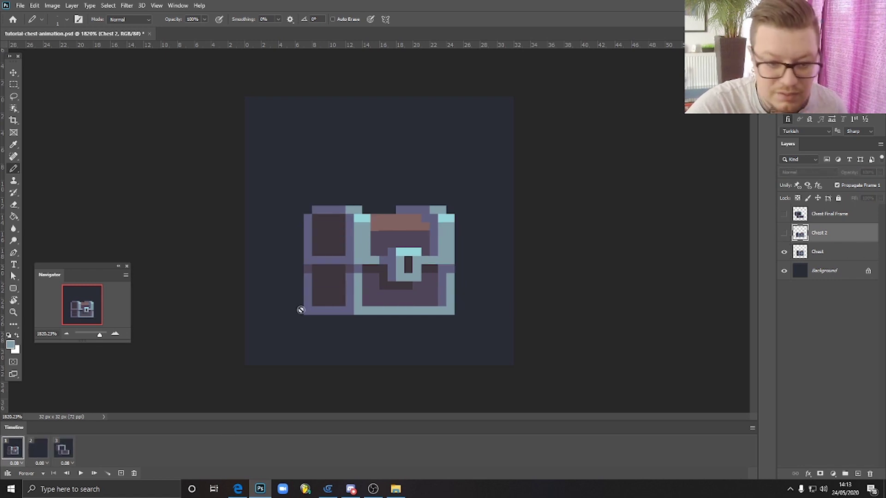
- Turn on the visibility of the Chest 2 layer in frame 2 of the animation
click(845, 255)
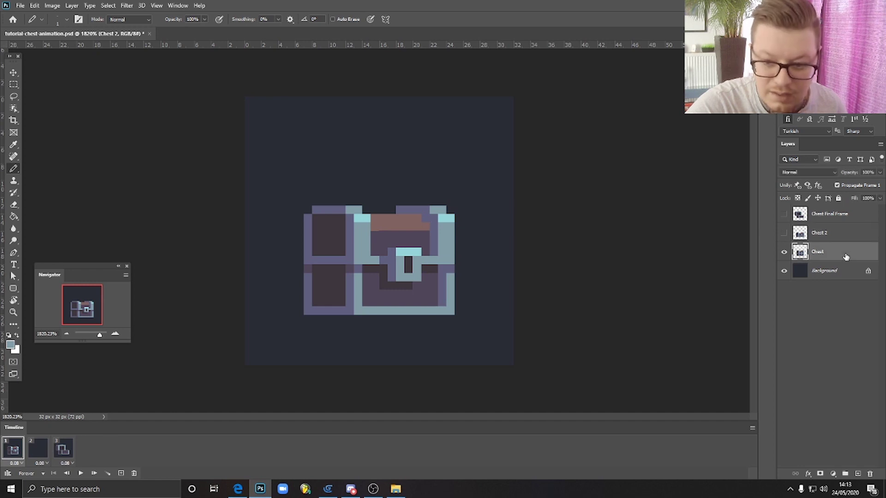
click(38, 449)
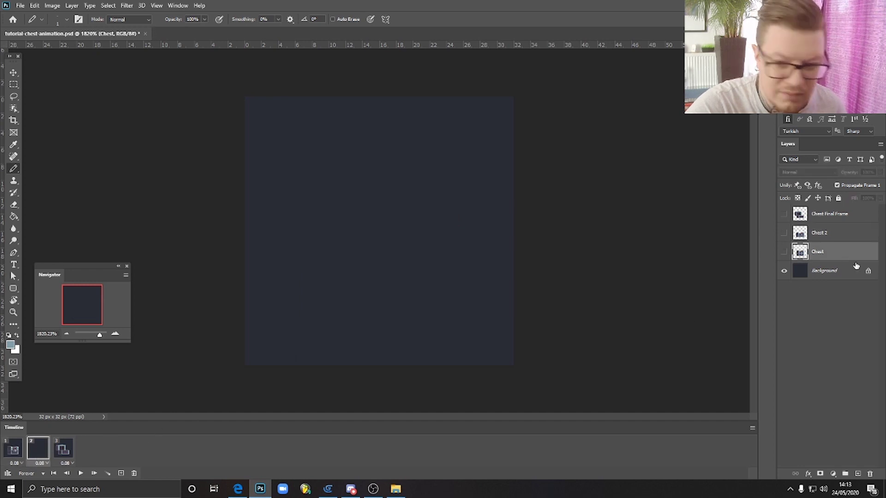
click(20, 455)
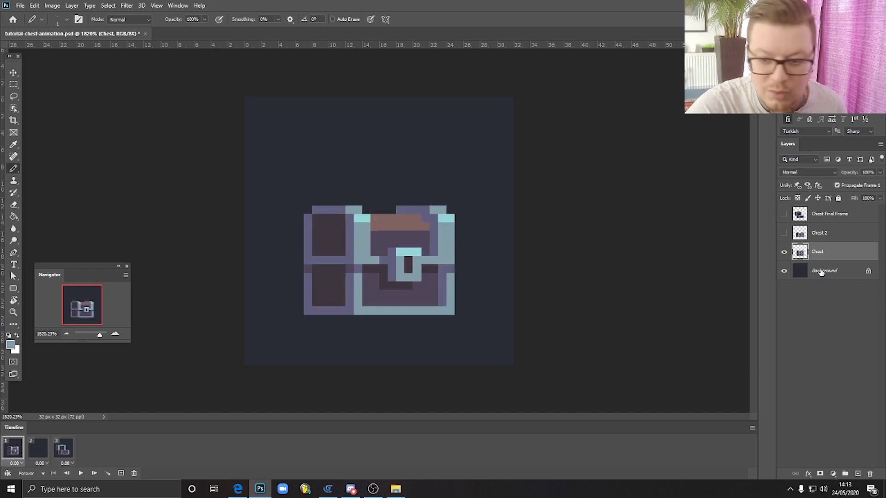
click(40, 452)
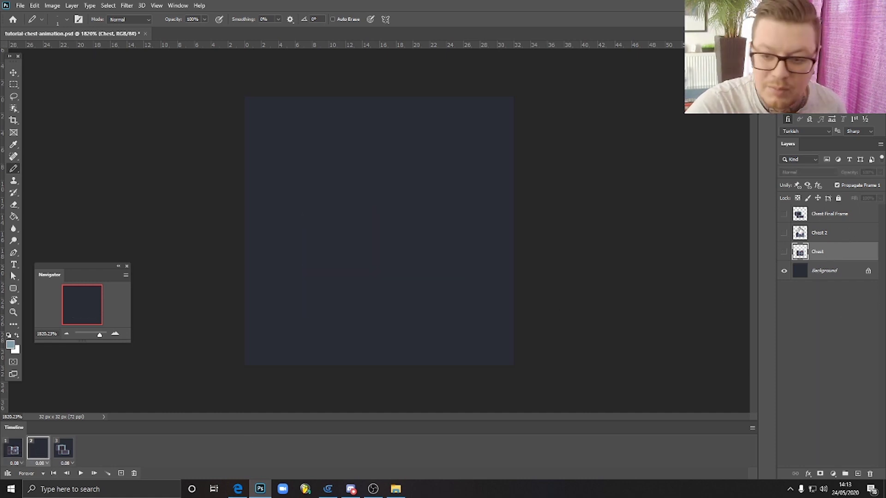
click(785, 233)
- Compare the closed, squashed and open chest frames one after another and play the animation to check the motion
click(62, 450)
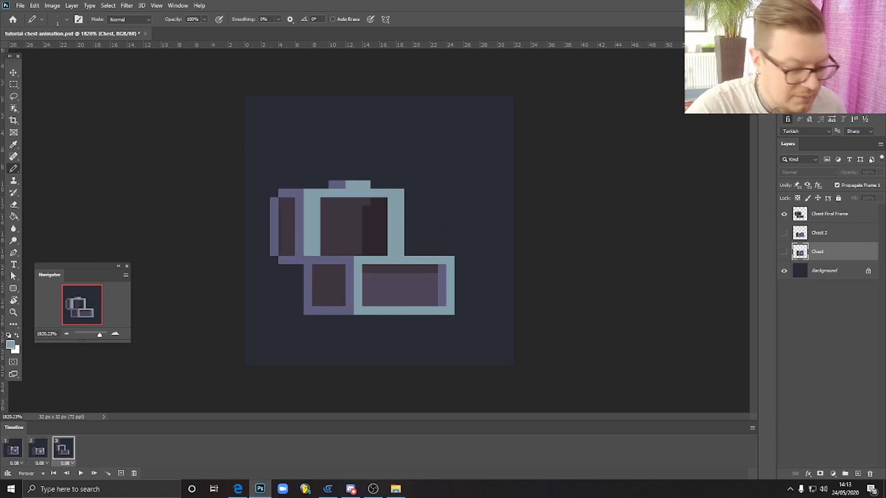
click(17, 453)
click(42, 452)
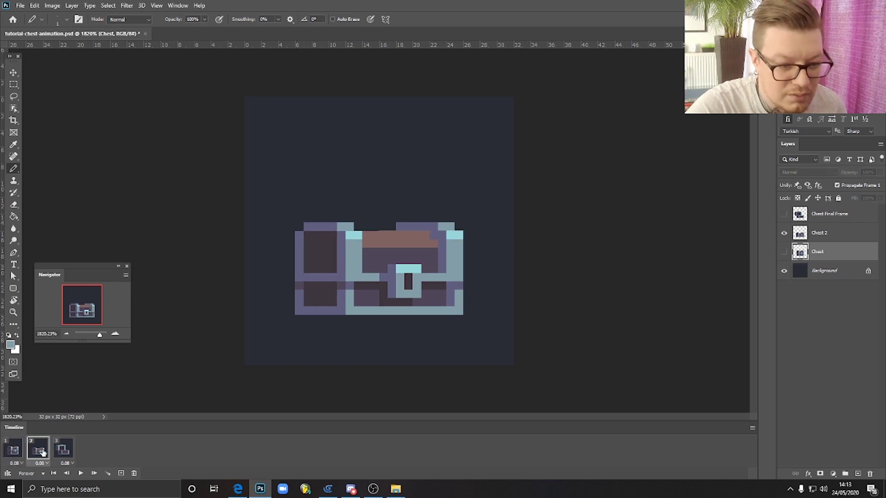
click(20, 454)
click(41, 451)
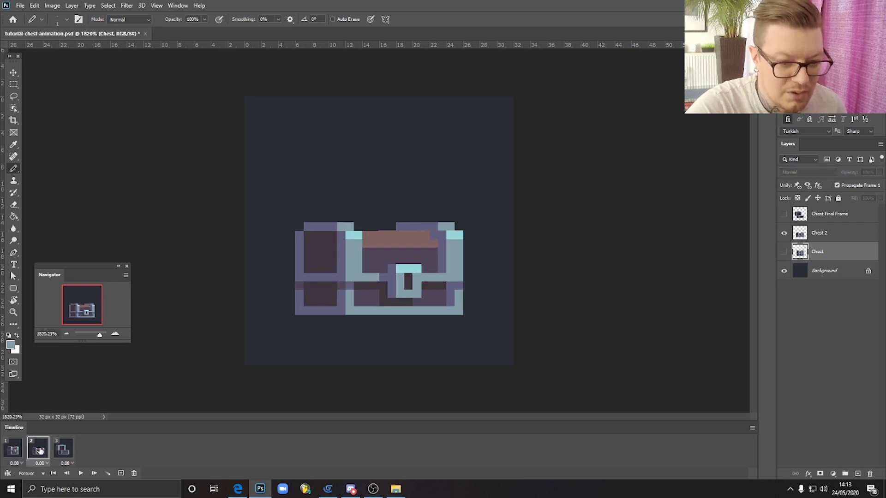
click(63, 454)
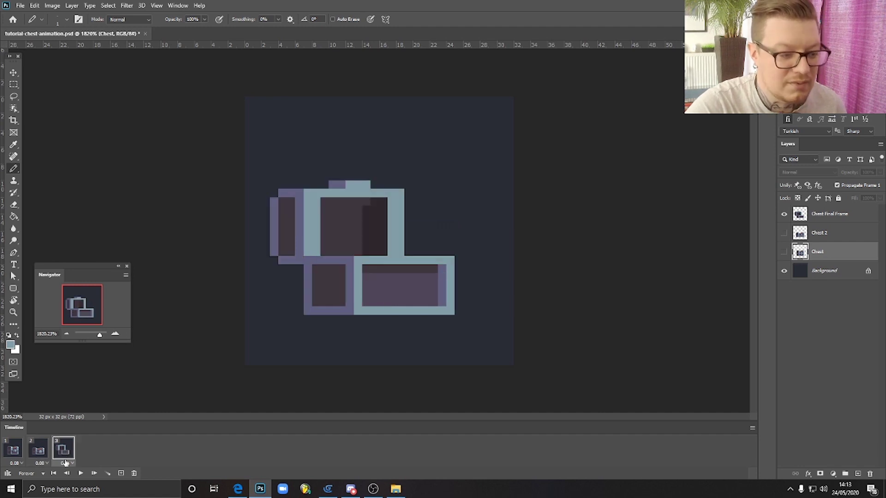
click(78, 473)
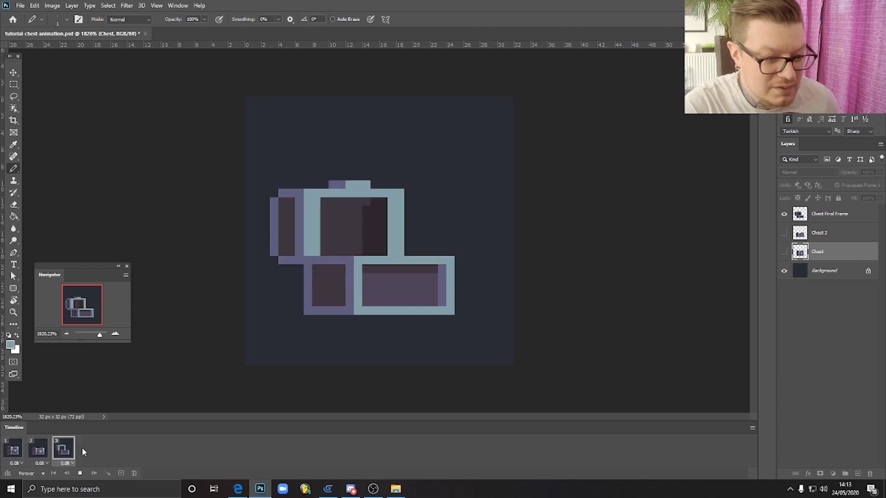
click(18, 455)
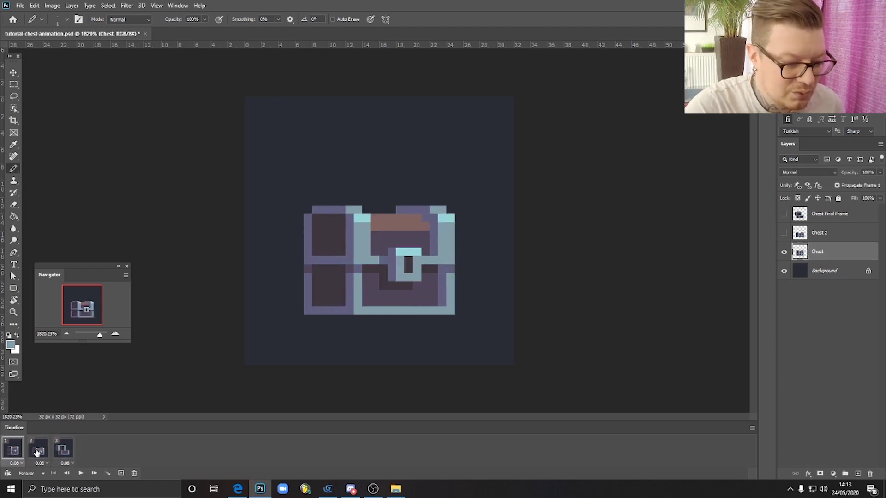
click(39, 451)
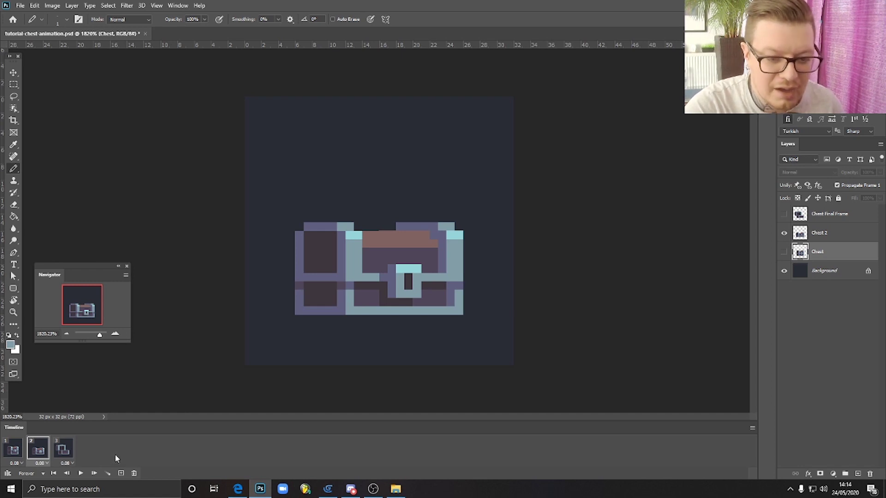
click(15, 456)
- Duplicate animation frame 2, and duplicate the Chest 2 layer under the name Chest 3
click(39, 452)
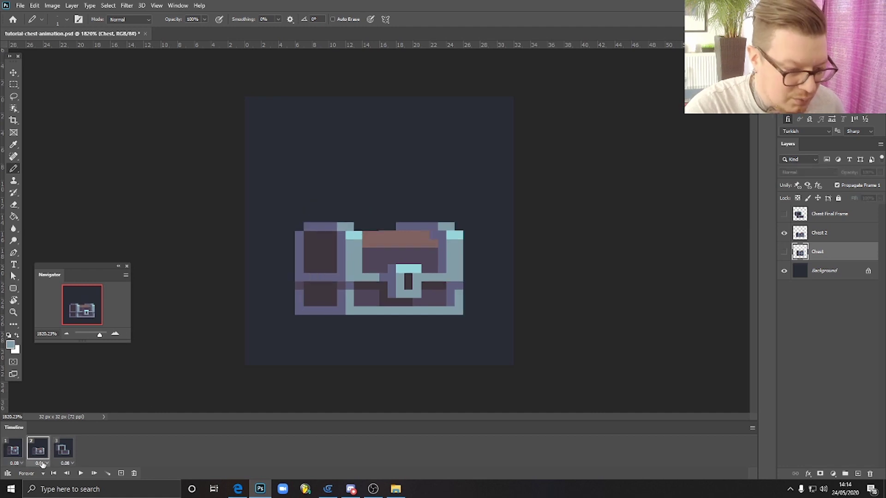
click(121, 473)
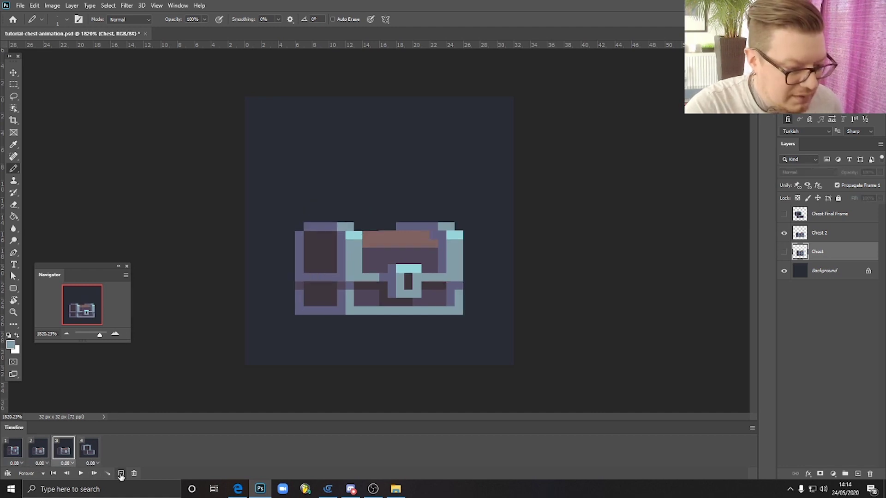
click(835, 234)
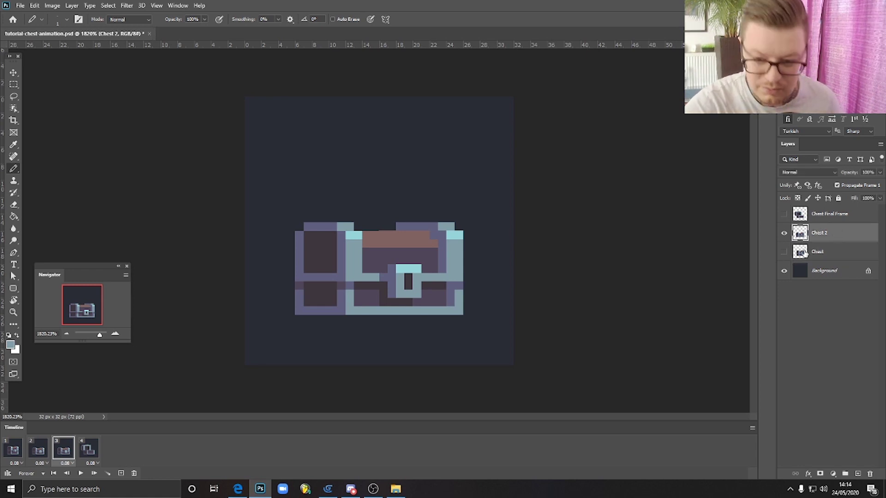
right_click(835, 233)
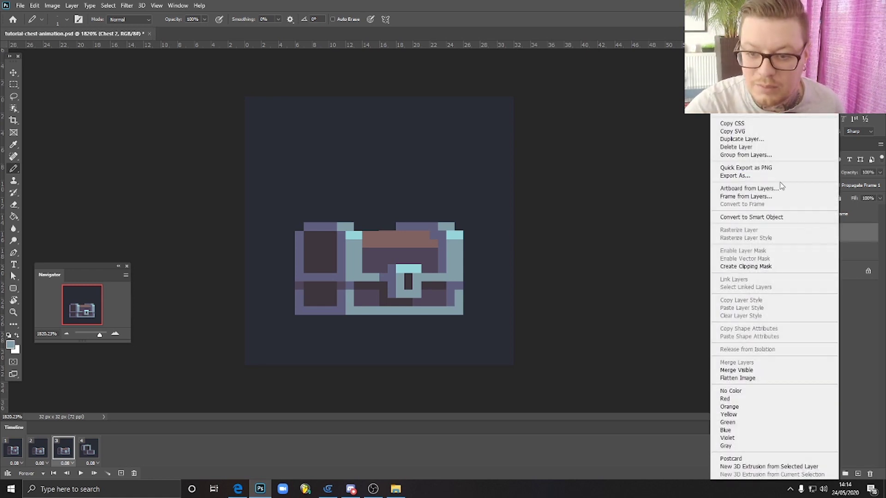
click(772, 139)
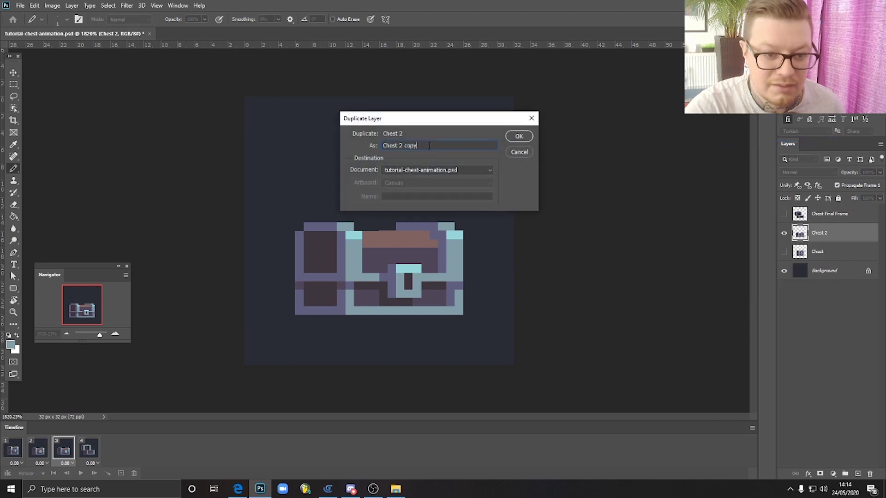
drag(418, 145, 398, 145)
text(3)
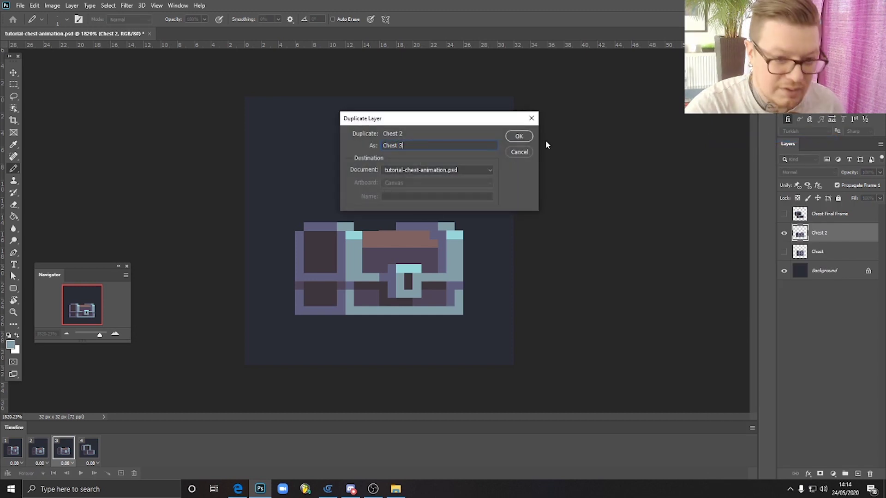
click(519, 136)
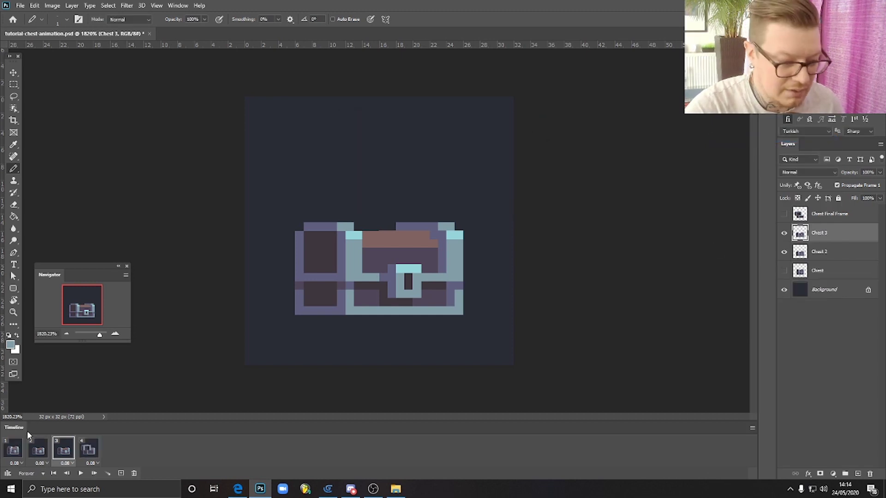
- Make Chest 3 visible only in frame 3, hiding Chest 2 in that frame and Chest 3 in the others
click(784, 251)
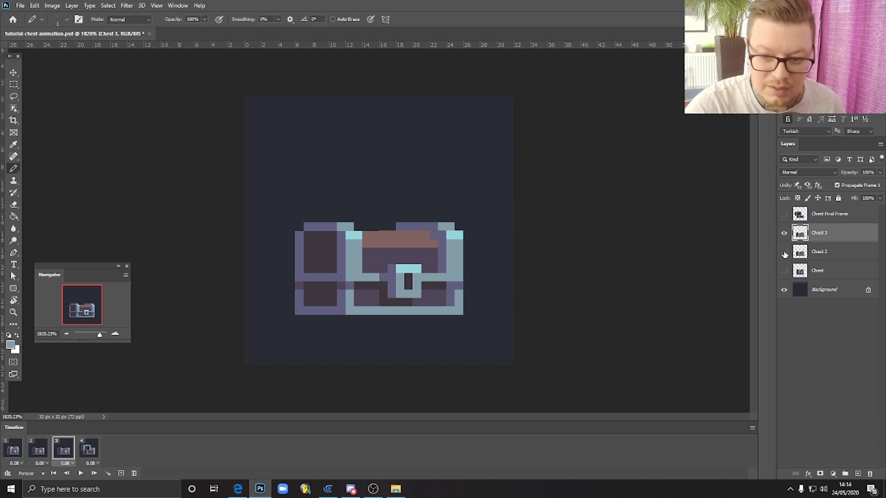
click(88, 451)
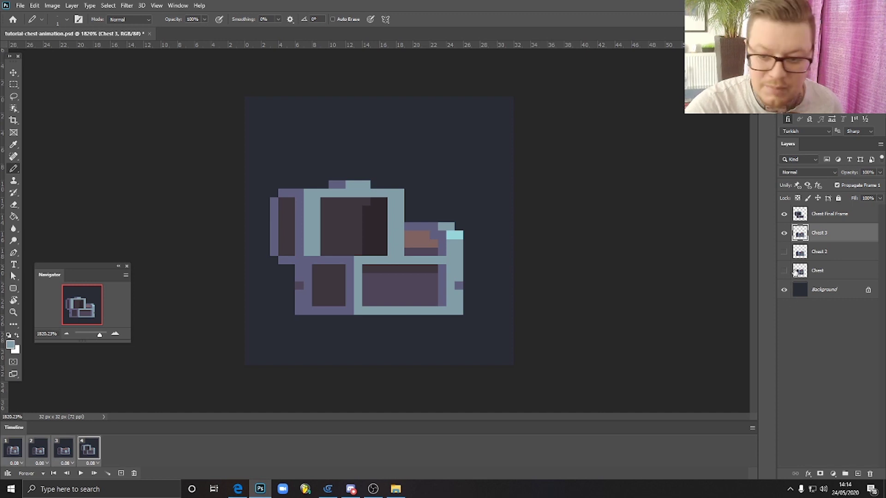
click(783, 234)
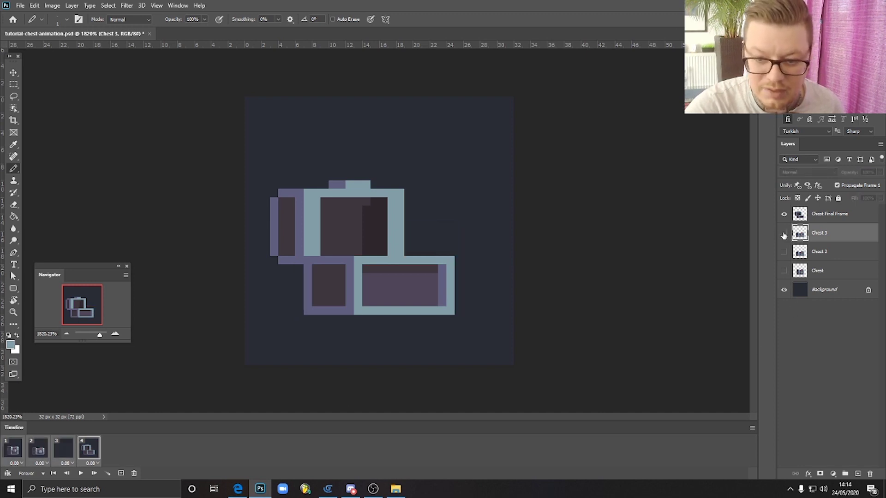
click(60, 454)
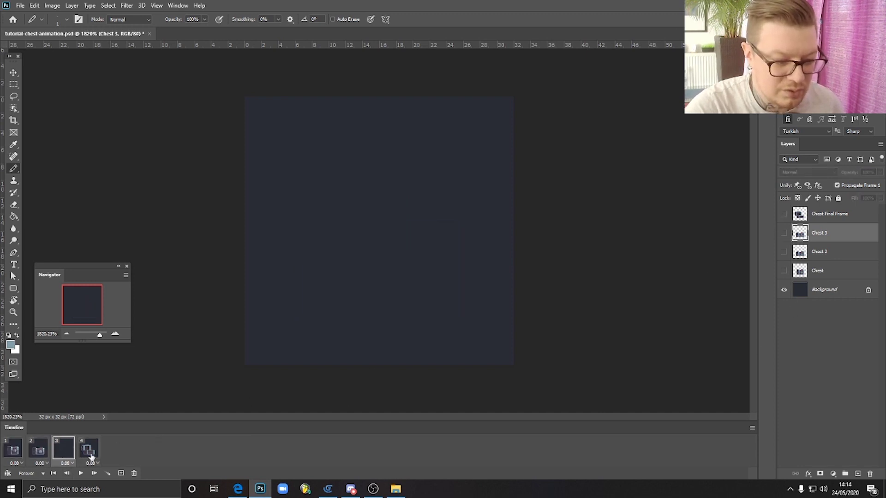
click(783, 234)
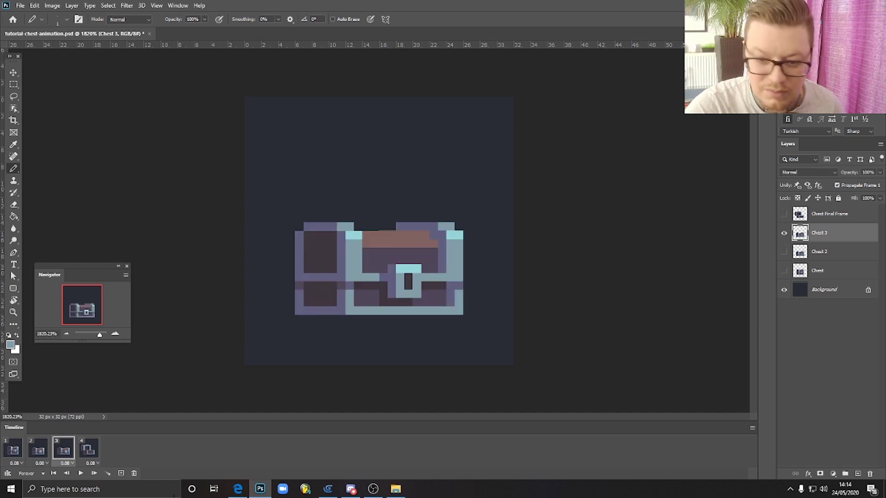
click(11, 455)
click(37, 454)
click(64, 452)
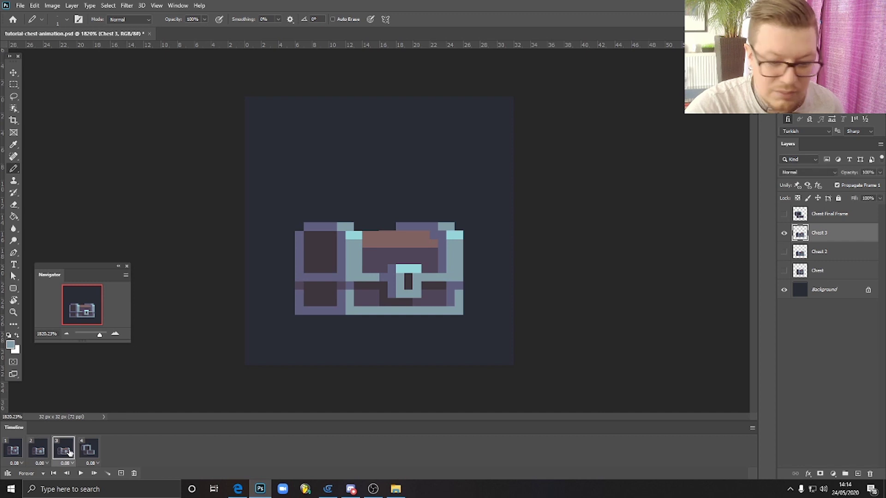
click(90, 453)
- In frame 3, select the chest above its bottom two pixel rows and move that part down one pixel
click(63, 451)
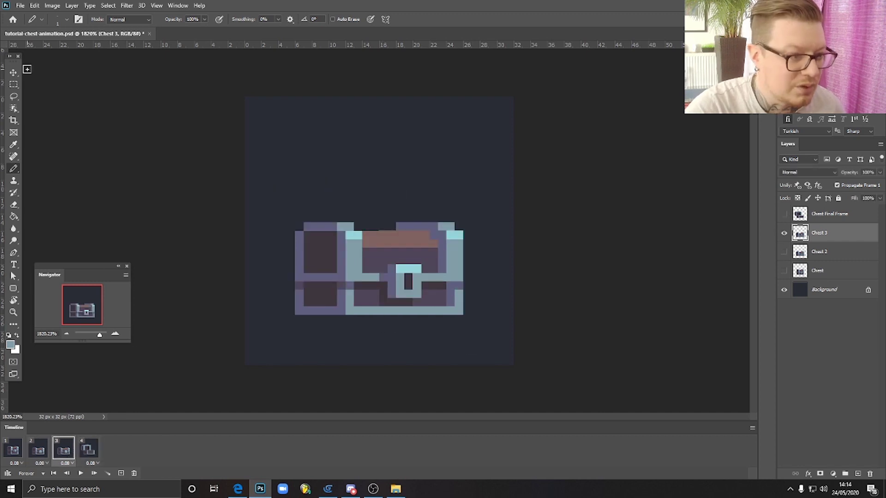
click(13, 84)
drag(279, 173, 490, 293)
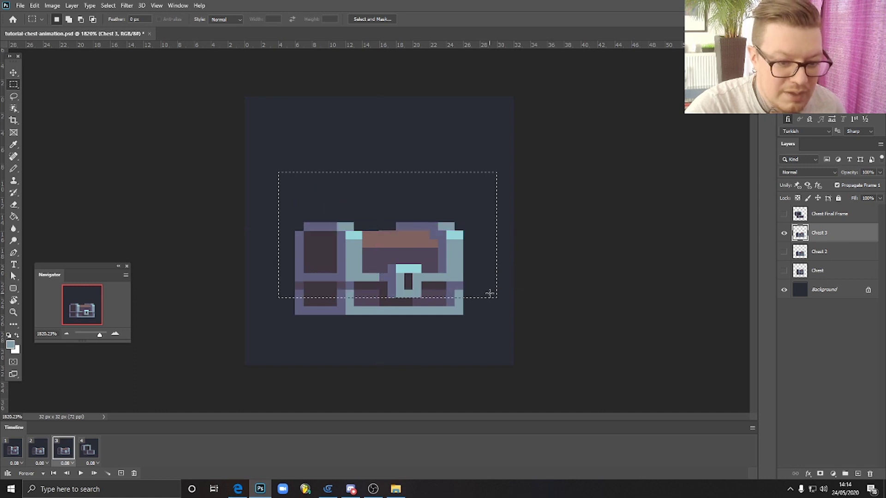
key(v)
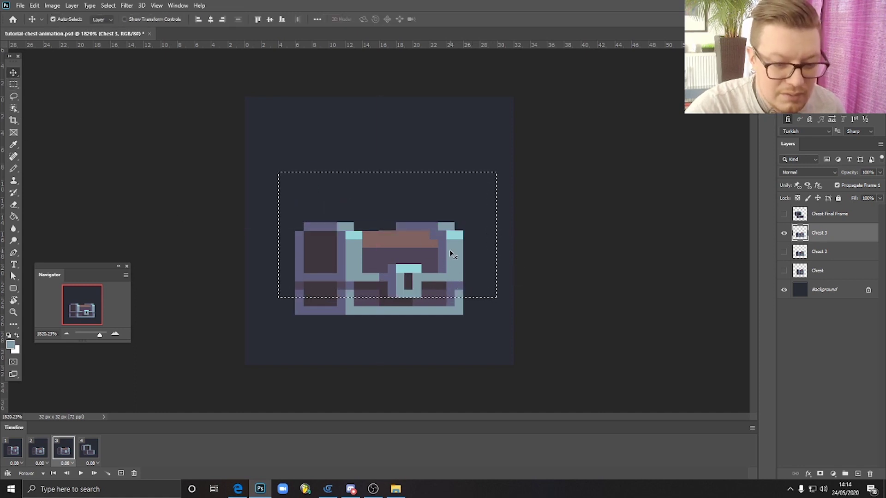
drag(433, 252, 433, 261)
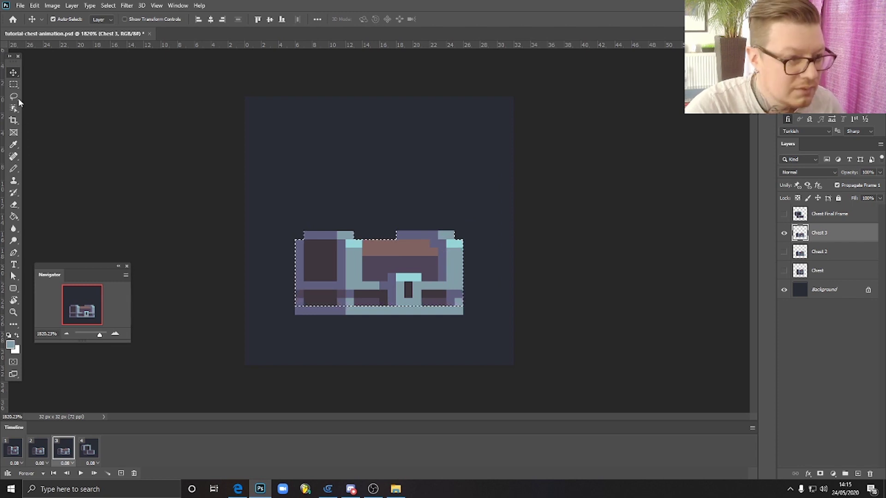
- Select the left end of the Chest 3 artwork over its full height and move it one pixel to the left
click(13, 85)
drag(270, 197, 369, 340)
click(13, 73)
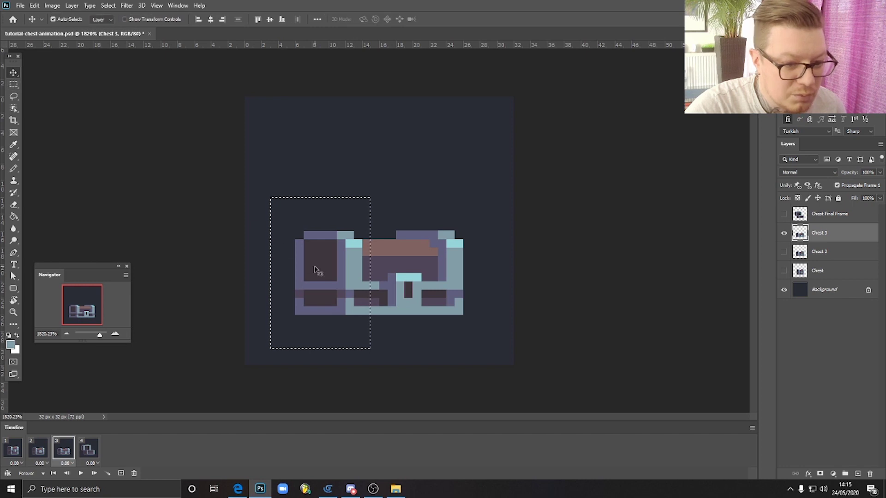
drag(316, 270, 307, 270)
- Select the right end of the chest beside the lock, move it one pixel to the right, and clear the selection
click(13, 84)
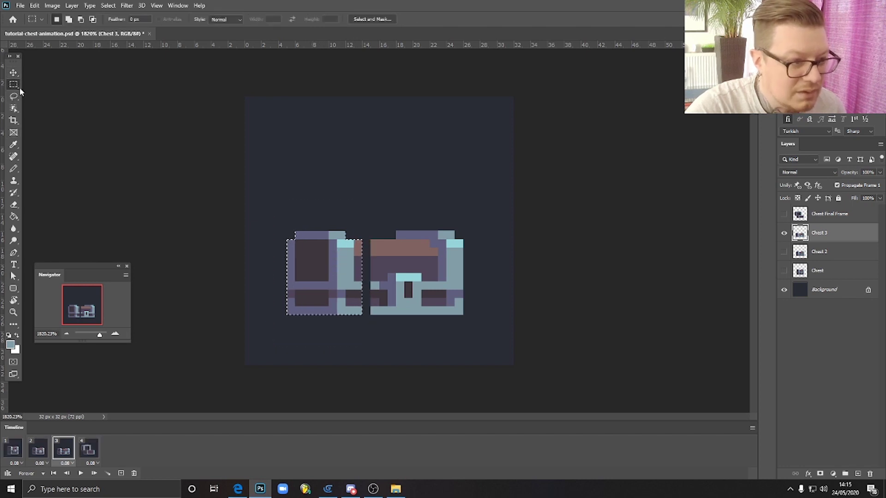
drag(480, 188, 429, 340)
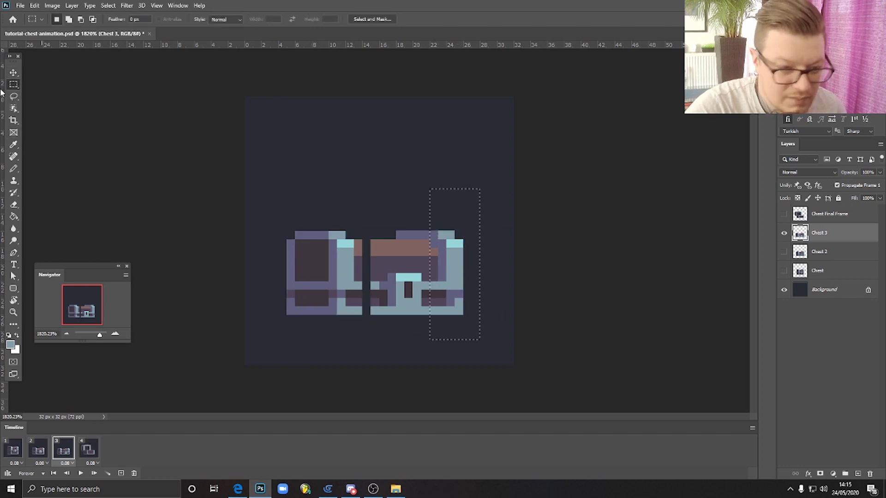
click(13, 72)
mouse_move(450, 252)
mouse_down()
mouse_move(461, 245)
mouse_move(458, 252)
mouse_up()
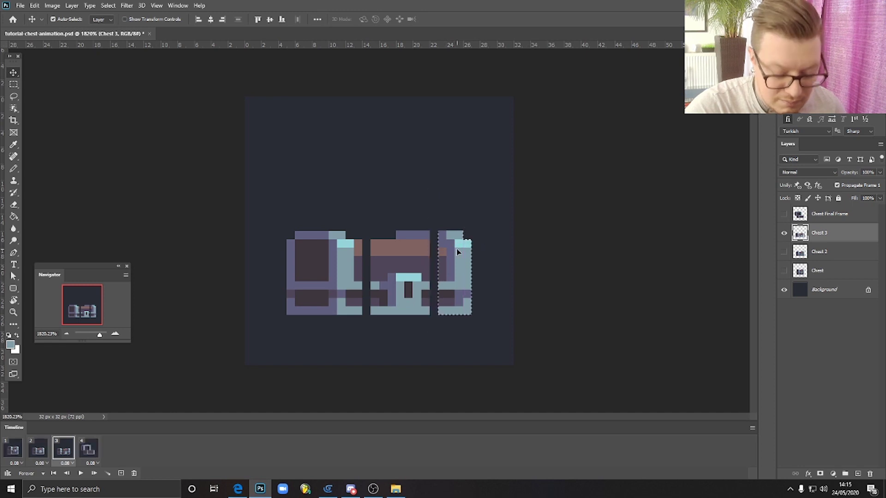
key(ctrl+d)
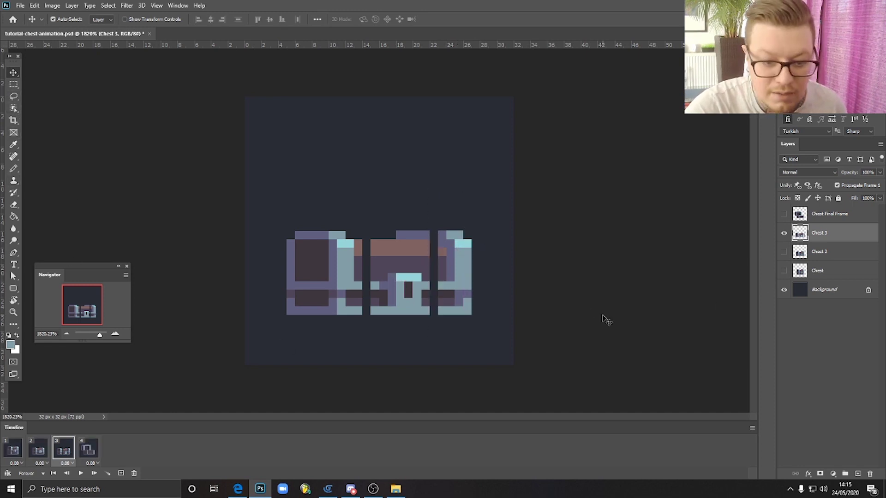
- Fill the left vertical gap through the lid and base with the Pencil, using colours sampled from the neighbouring pixels
click(14, 168)
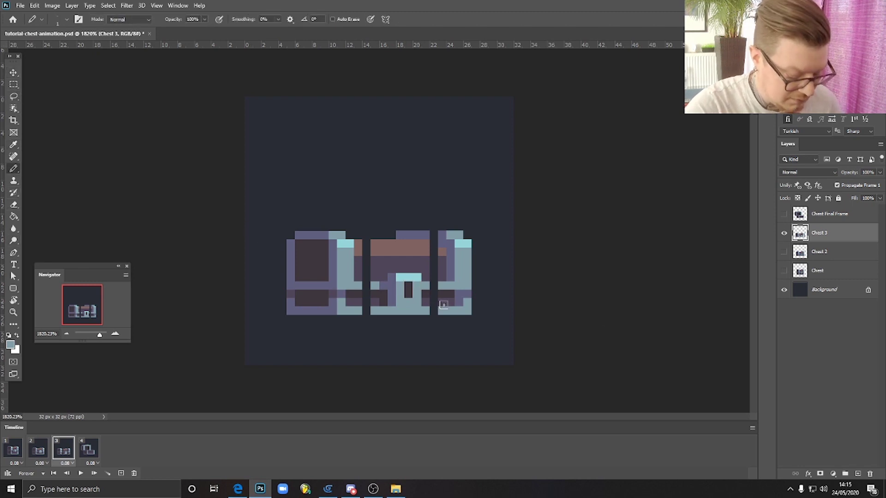
alt+click(357, 246)
mouse_move(366, 242)
mouse_down()
mouse_move(379, 270)
mouse_move(366, 263)
mouse_move(368, 302)
mouse_up()
alt+click(358, 265)
alt+click(362, 281)
alt+click(354, 296)
alt+click(389, 308)
click(366, 311)
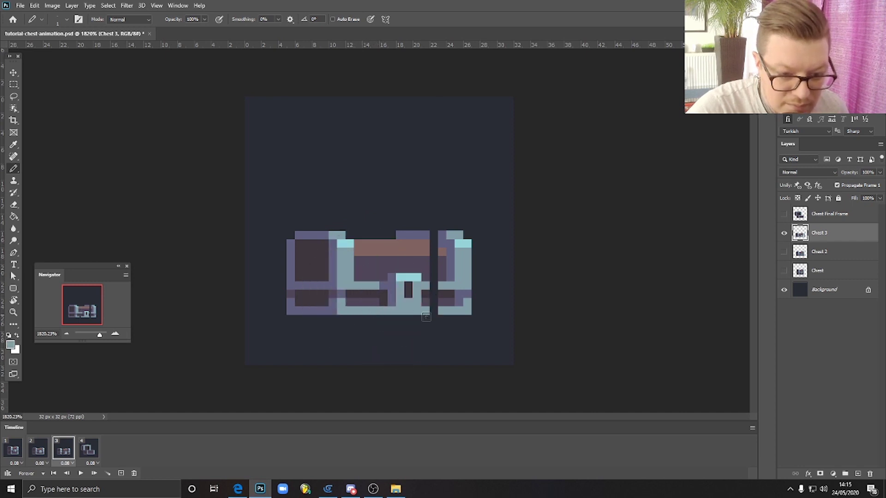
- Fill the vertical gap right of the lock through Chest 3's lid and base with the Pencil, using colours sampled from neighbouring pixels
alt+click(449, 300)
click(435, 302)
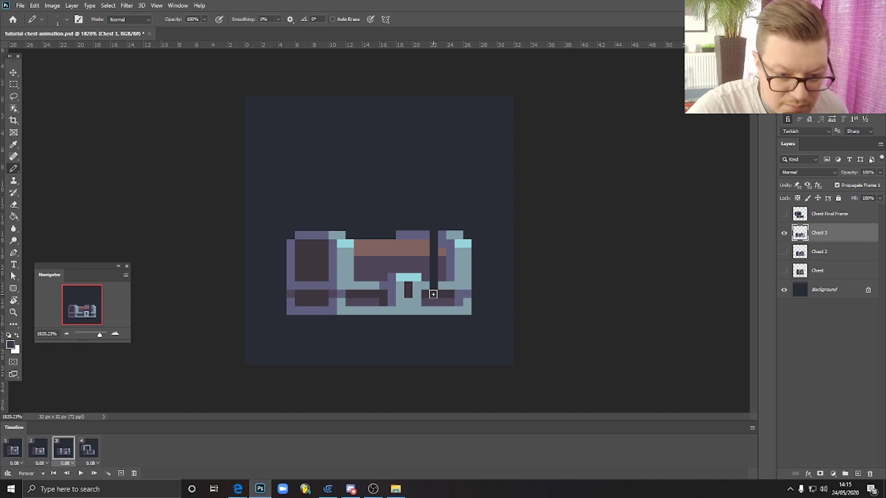
alt+click(447, 286)
click(434, 286)
alt+click(441, 262)
drag(435, 261, 434, 277)
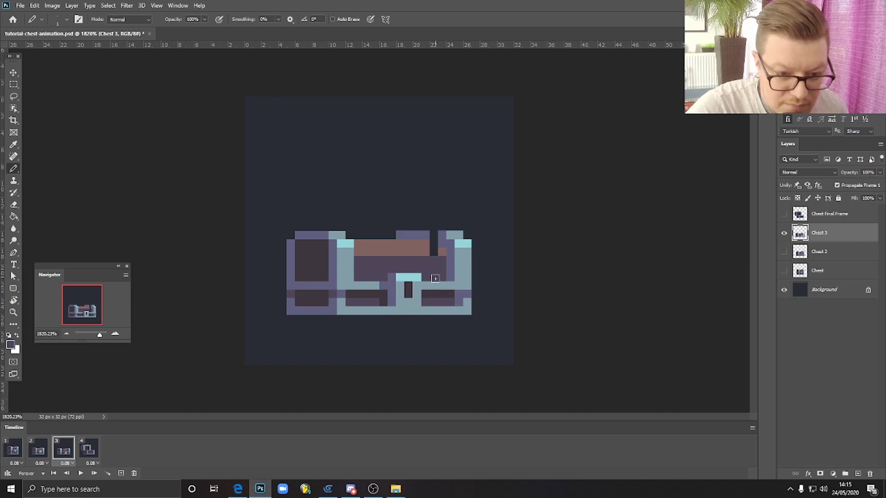
alt+click(446, 234)
drag(442, 234, 434, 235)
click(443, 250)
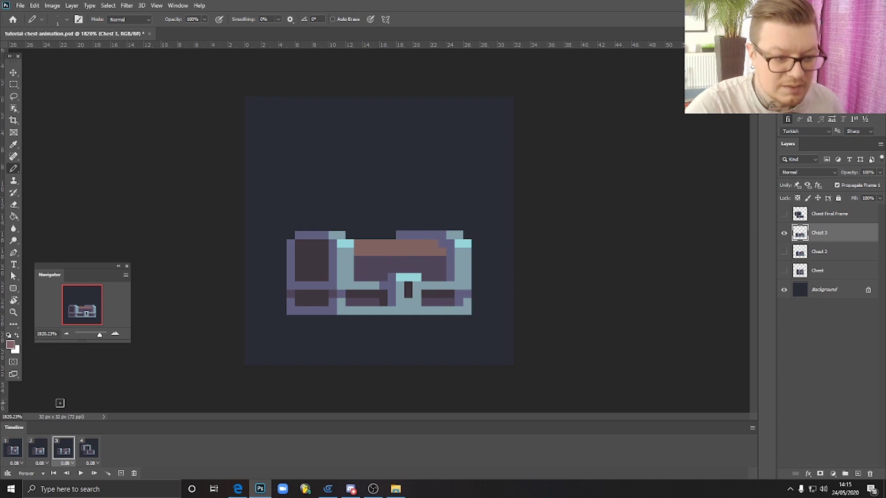
- Play the animation from frame 1, stop it, and step through the four frames to check the squash against the open frame
click(13, 453)
click(80, 473)
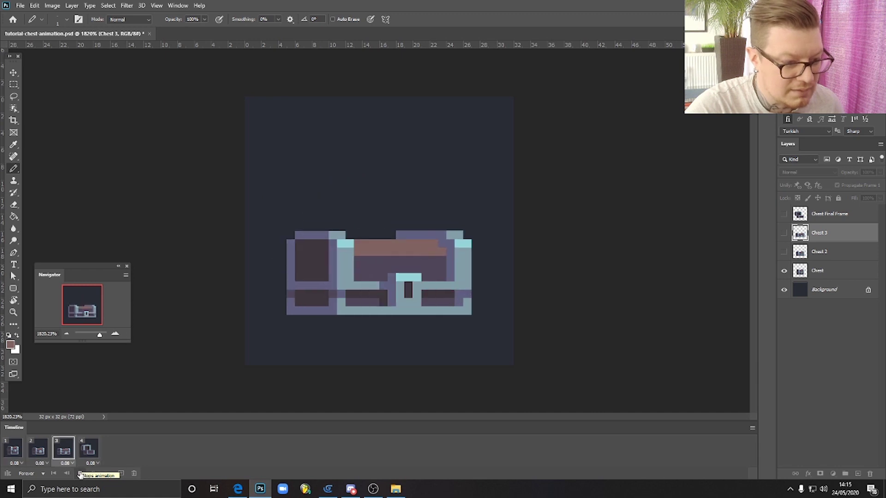
click(80, 474)
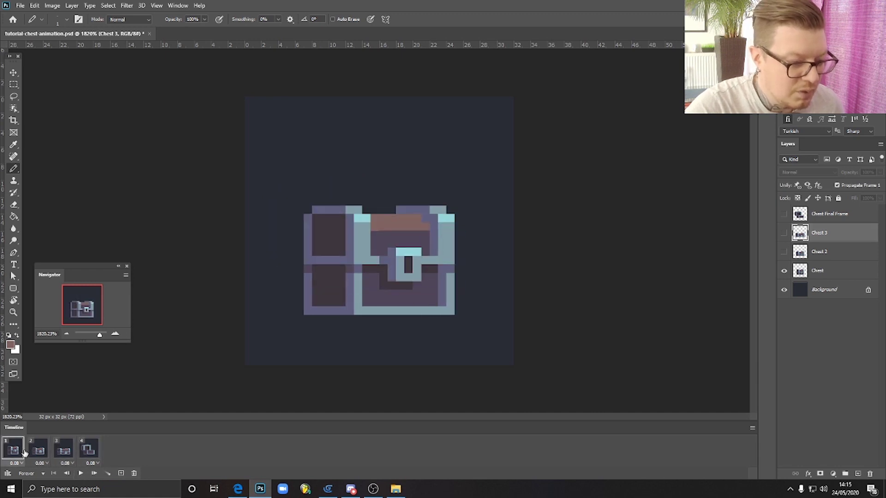
click(48, 456)
click(65, 453)
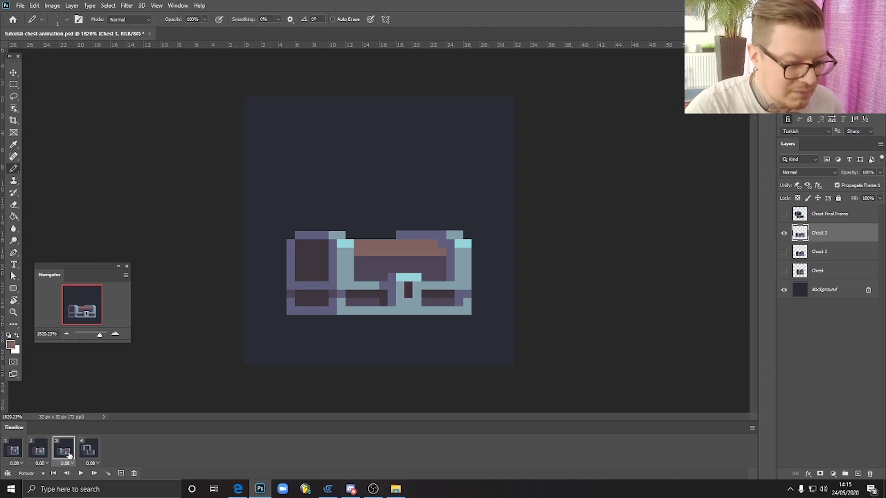
click(87, 453)
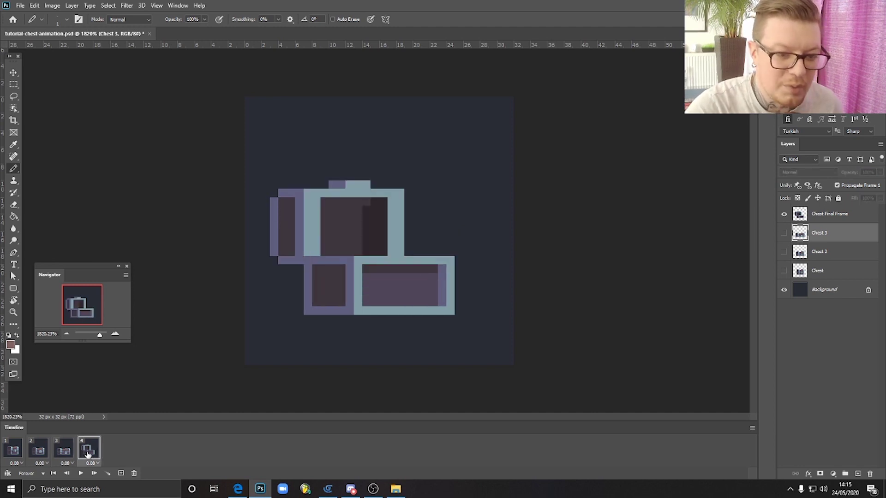
click(14, 451)
click(67, 453)
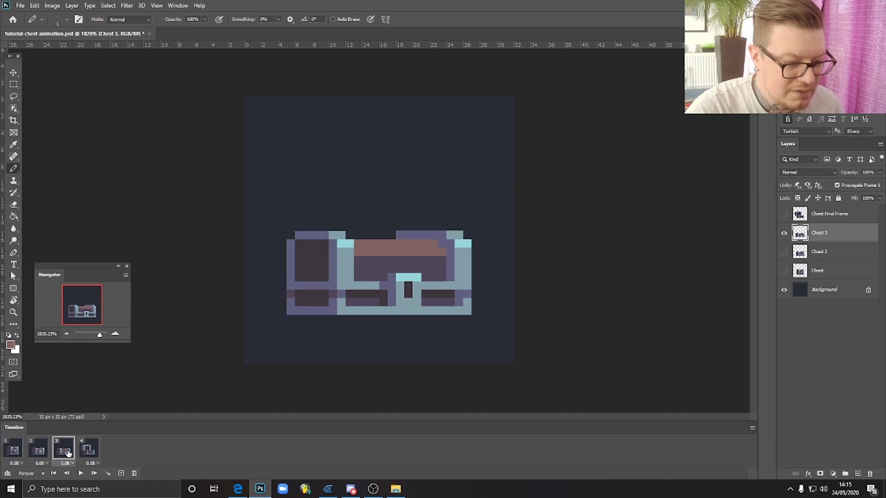
click(15, 453)
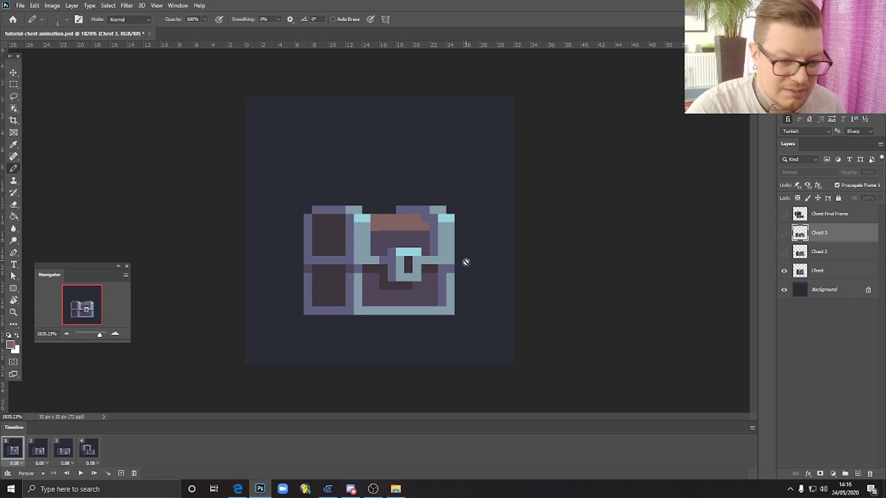
- Duplicate frame 3 as a new frame 4 and hide the Chest 3 layer in it
click(837, 269)
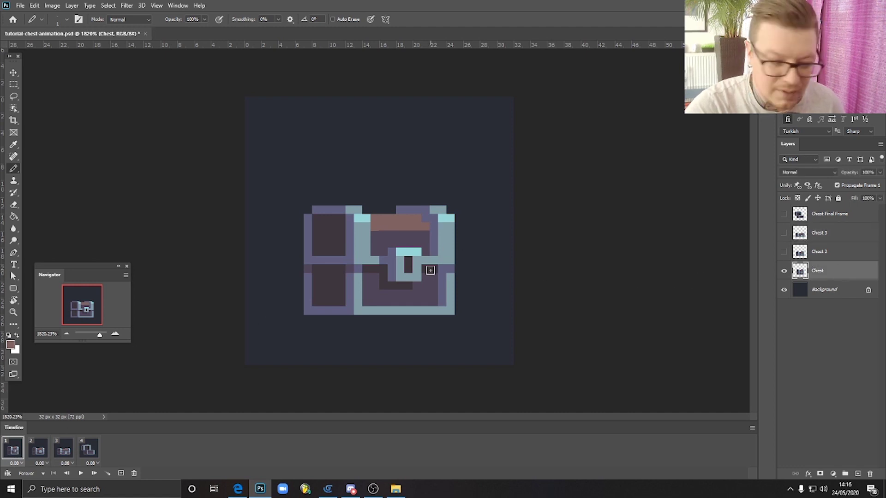
key(v)
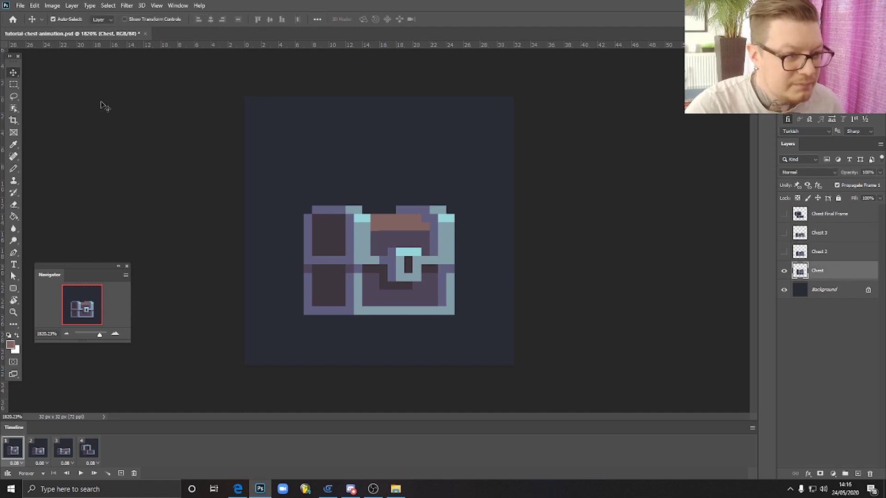
click(64, 449)
click(121, 473)
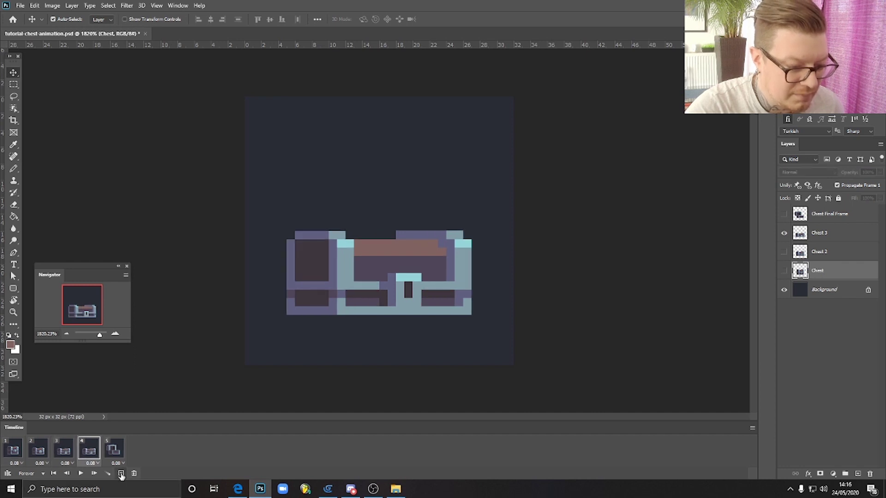
click(784, 234)
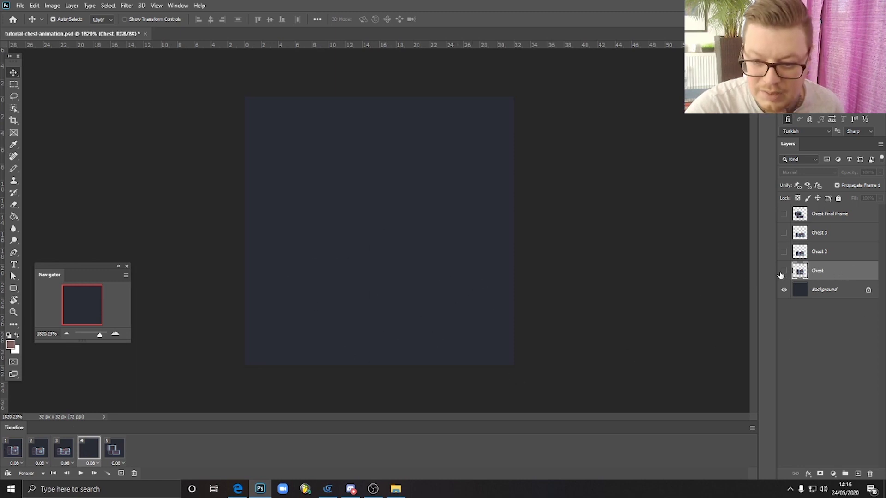
- Duplicate the Chest layer as "Chest 4" directly above Chest 3 and make it visible in frame 4
right_click(813, 272)
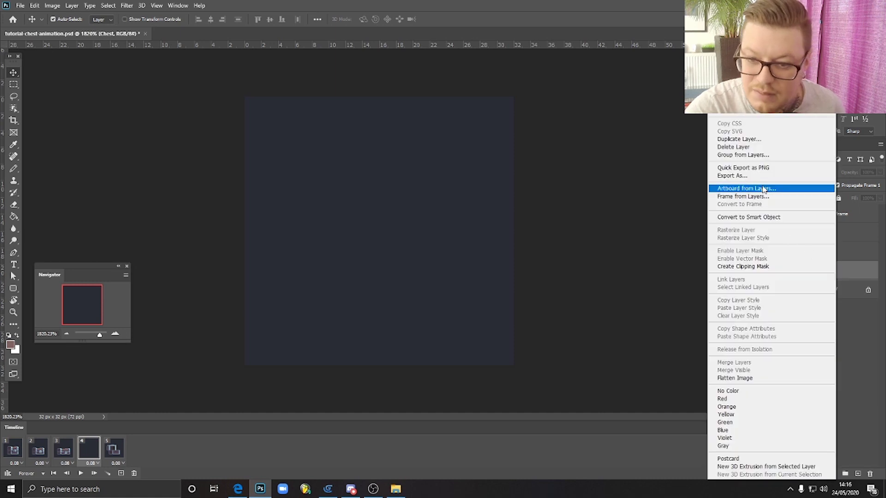
click(743, 139)
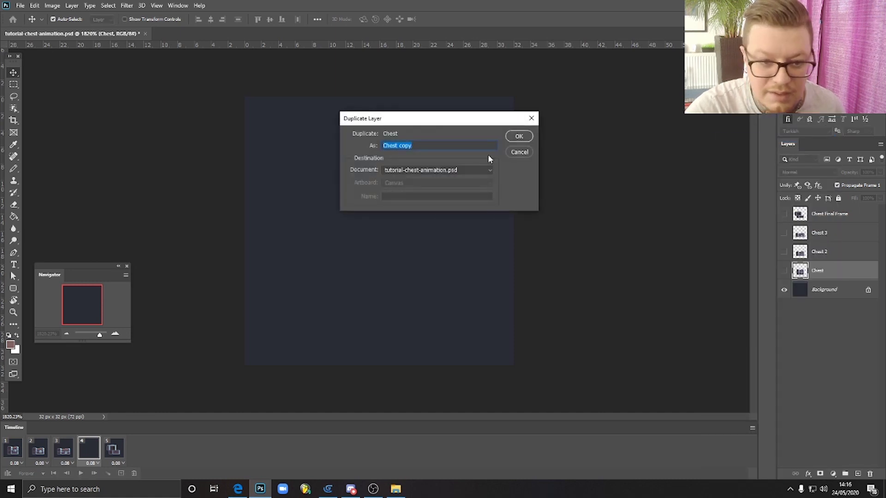
text(Chest)
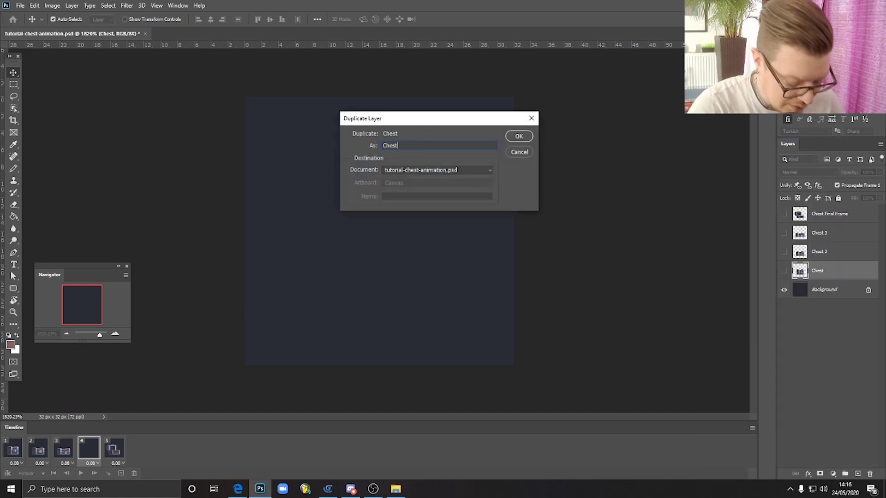
text( 4)
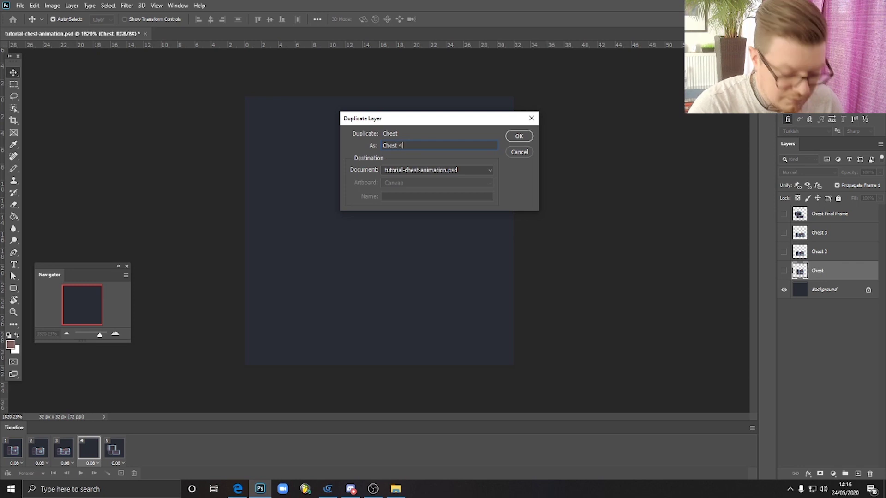
click(514, 137)
drag(838, 271, 840, 231)
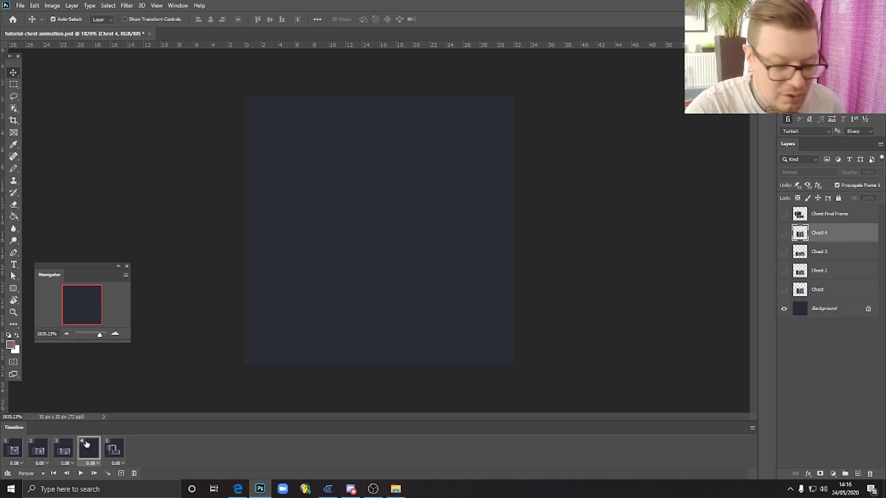
click(783, 233)
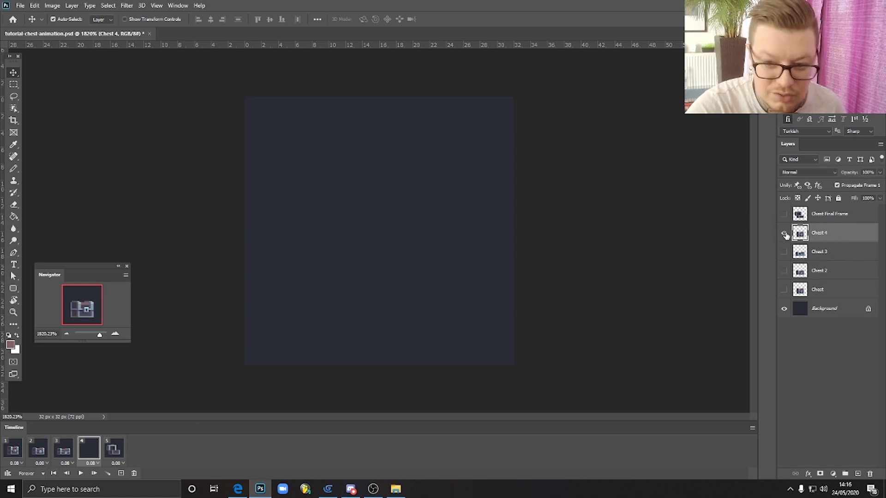
- Step through frames 1 to 5 to compare the squashed chests with the unsquashed chest in frame 4
click(112, 451)
click(89, 450)
click(63, 450)
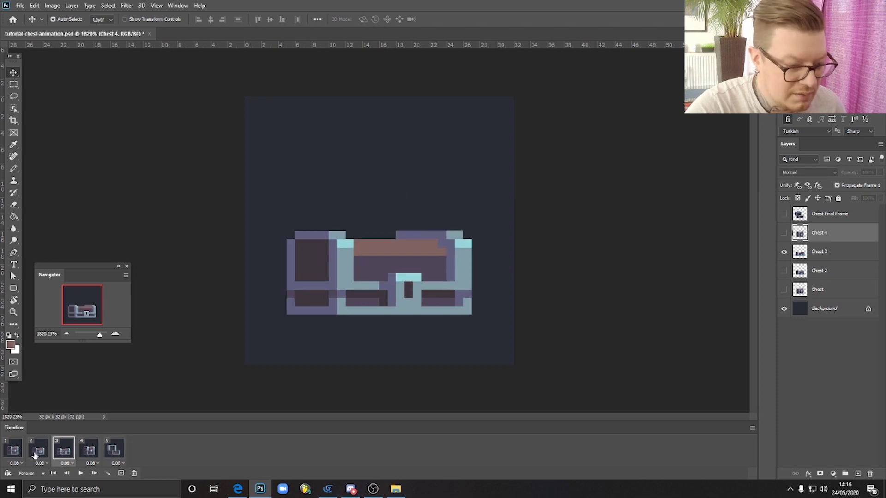
click(38, 450)
click(13, 451)
click(38, 450)
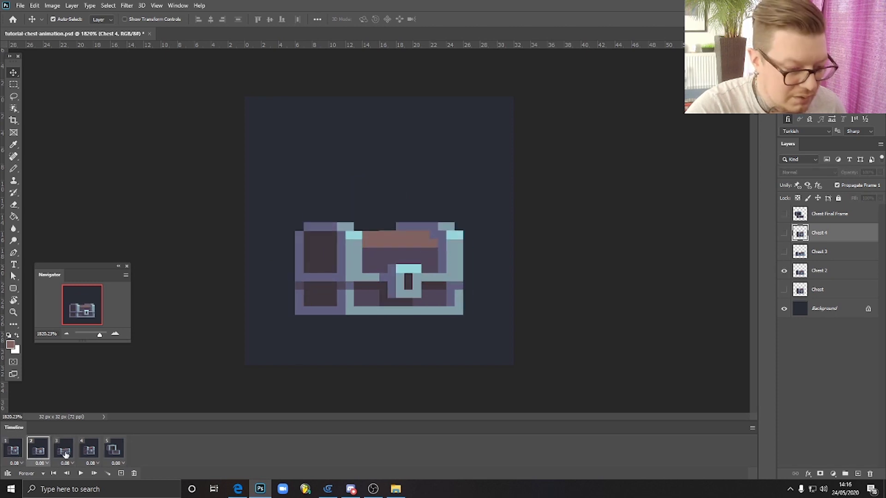
click(64, 451)
click(89, 450)
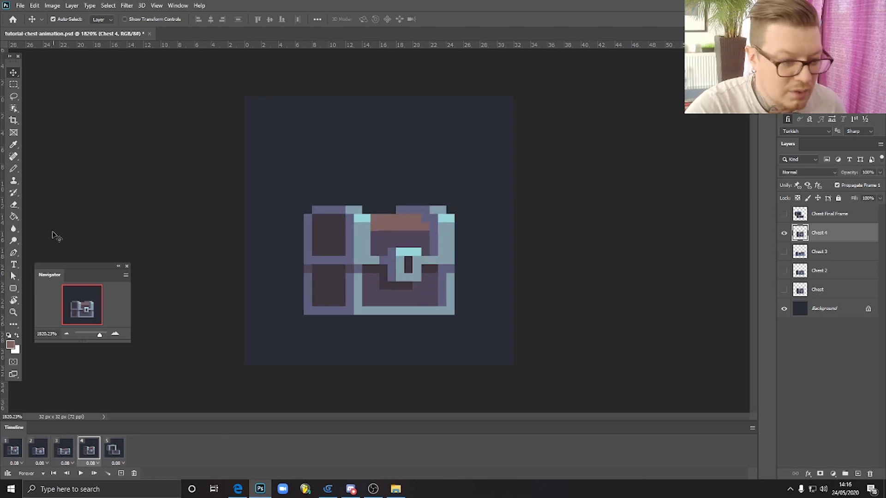
- In frame 4, move the whole Chest 4 artwork up three pixels
click(14, 216)
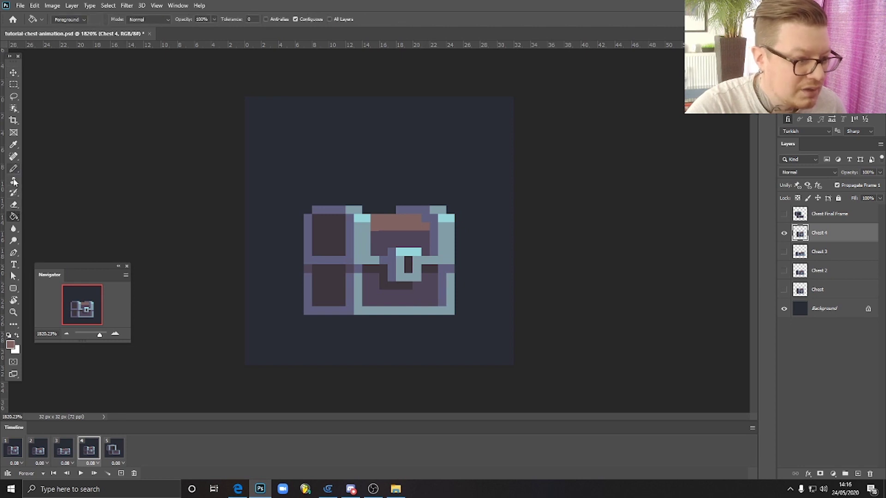
click(13, 73)
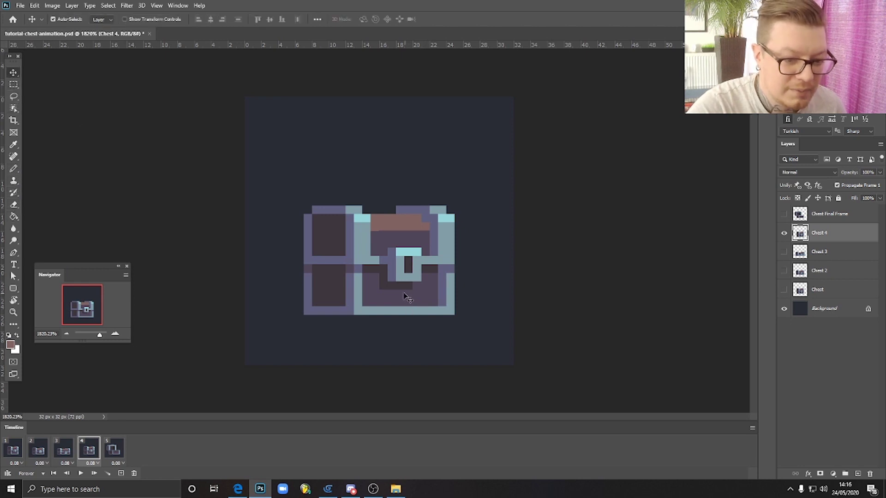
click(60, 452)
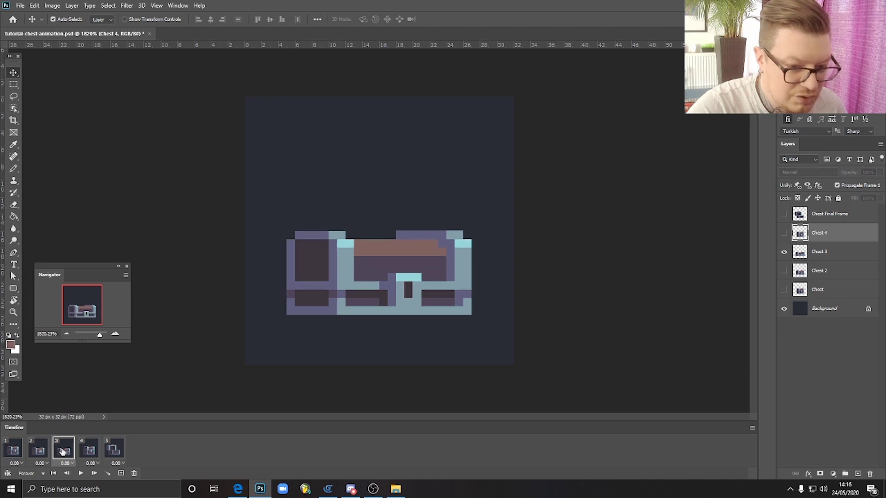
click(84, 451)
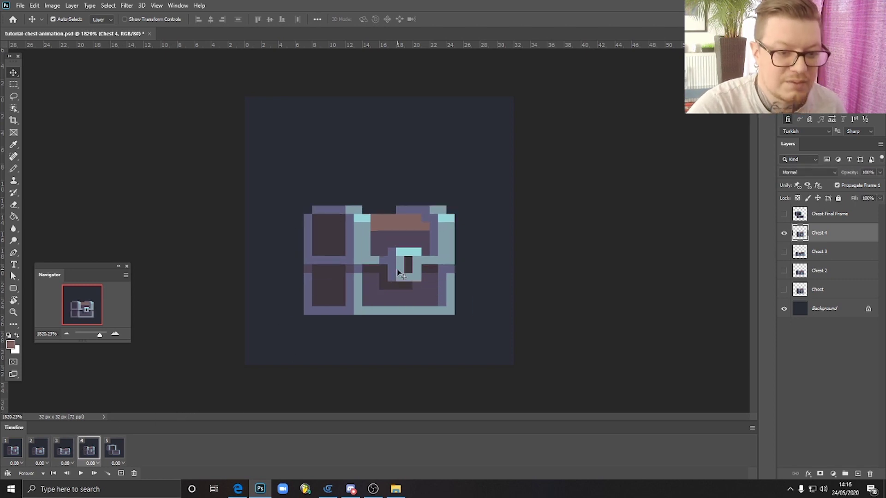
drag(398, 271, 399, 240)
- Step repeatedly through frames 1 to 4 to check the chest's jump out of the squash
click(64, 448)
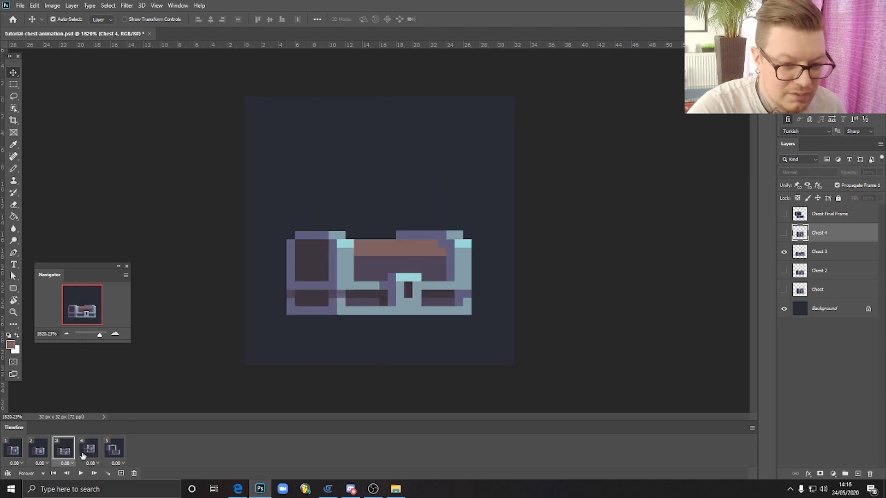
click(84, 455)
click(67, 454)
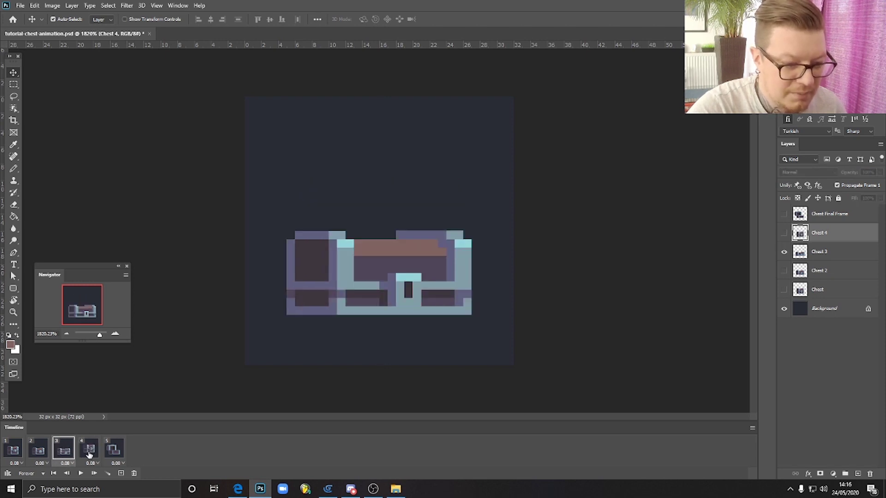
click(89, 455)
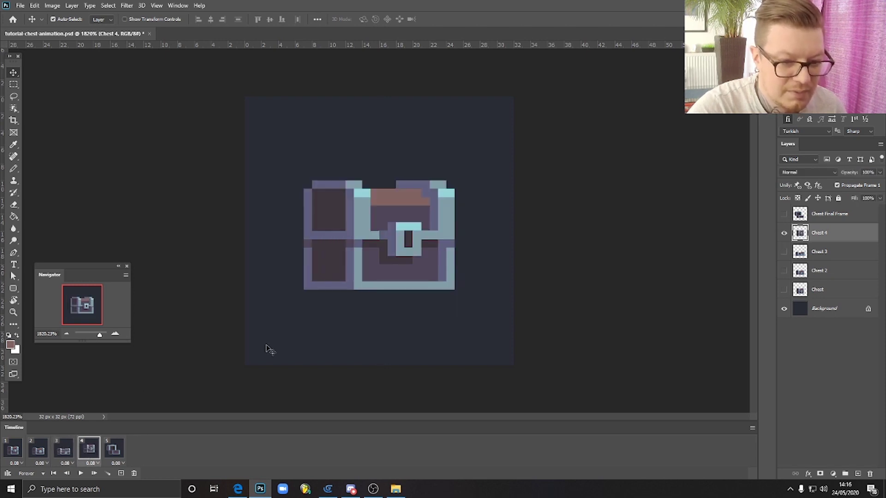
click(15, 455)
click(37, 456)
click(63, 454)
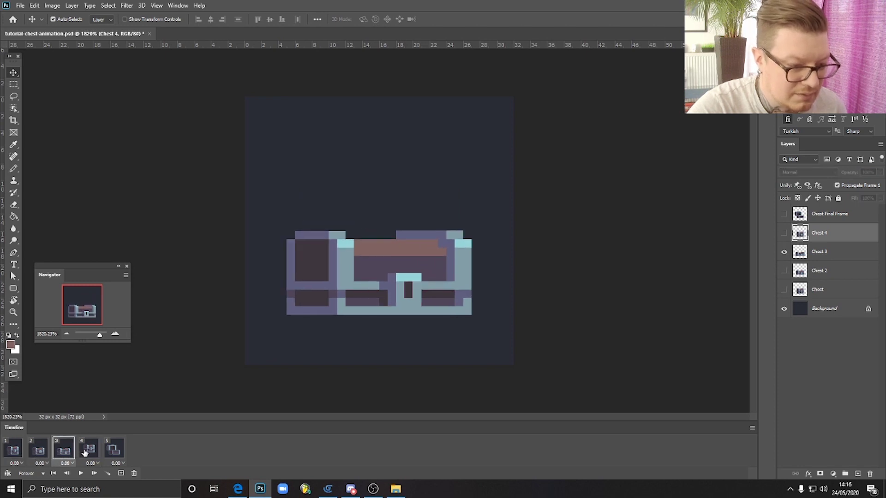
click(87, 451)
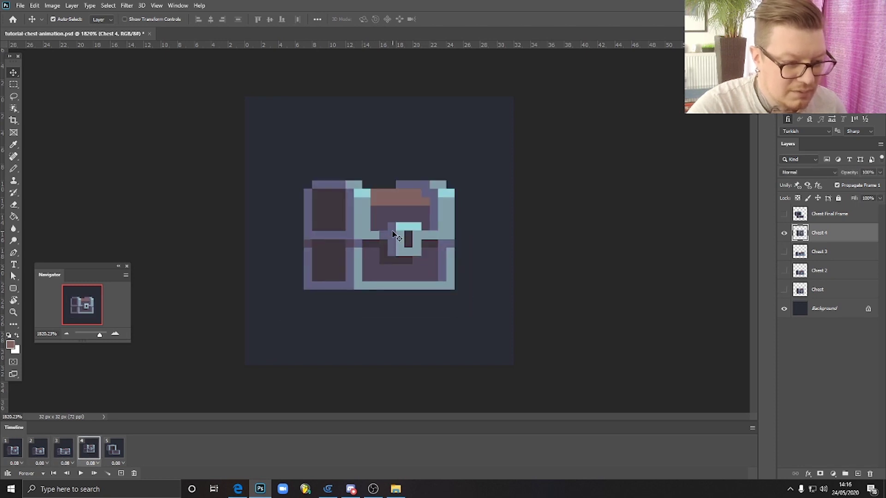
click(15, 455)
click(38, 454)
click(63, 455)
click(89, 454)
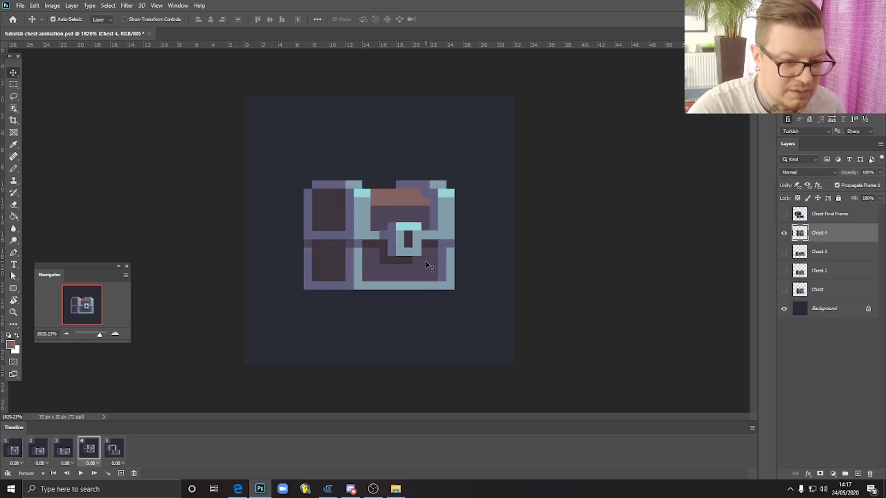
- Select the left end of Chest 4, up to and including its light trim, over its full height and move it one pixel right
click(14, 84)
drag(280, 163, 376, 307)
click(257, 241)
key(ctrl+z)
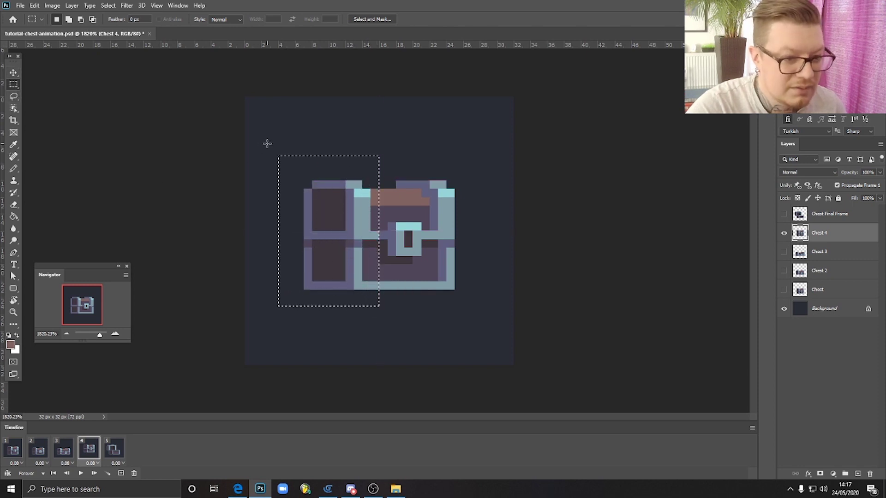
drag(261, 138, 367, 314)
key(v)
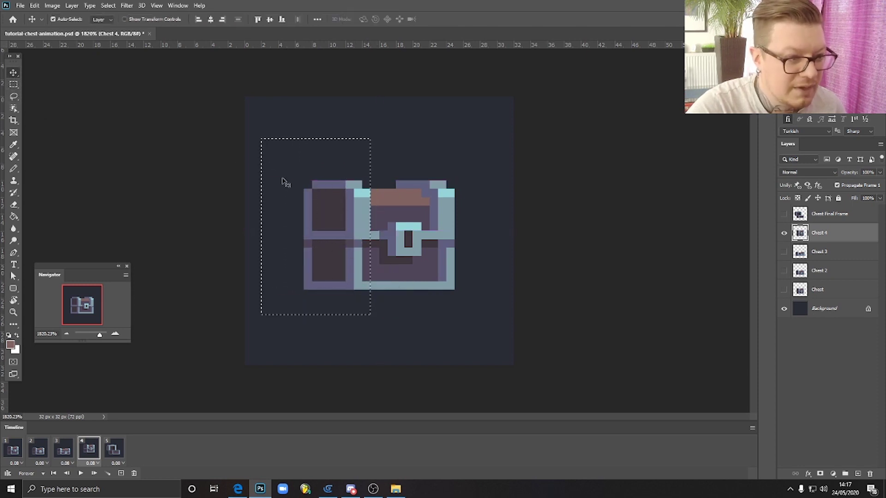
drag(348, 244, 367, 232)
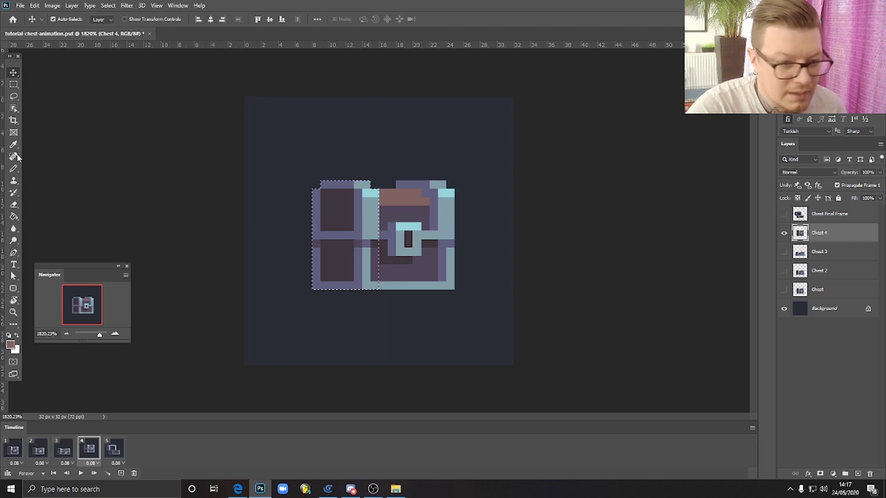
- Select the right end of Chest 4, including its light trim, over its full height, move it one pixel left and play the animation
key(m)
drag(496, 147, 429, 331)
drag(511, 146, 429, 306)
click(14, 72)
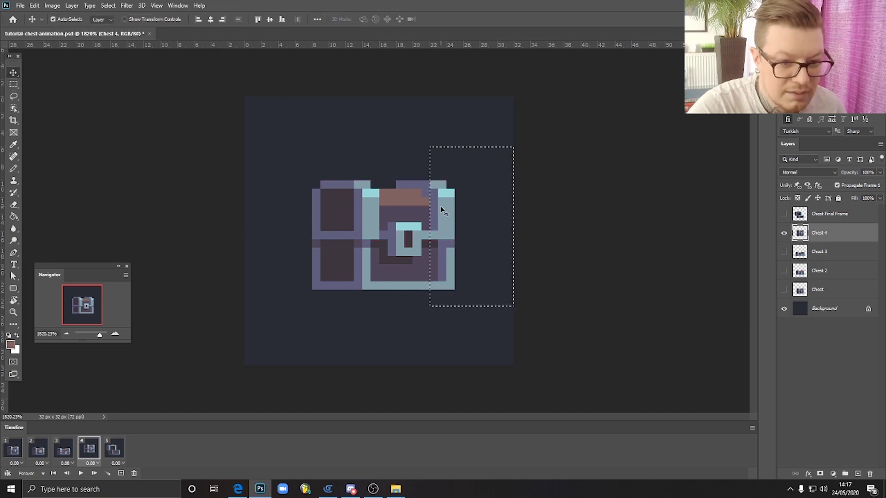
drag(441, 211, 432, 211)
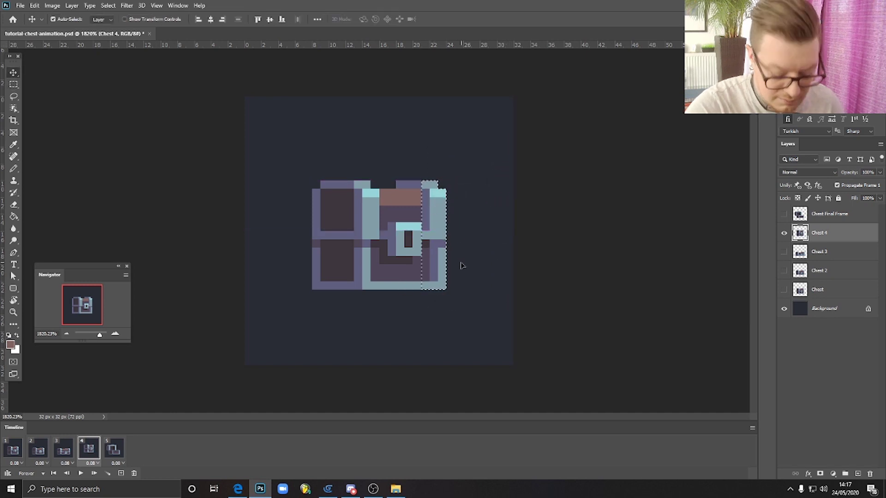
key(ctrl+d)
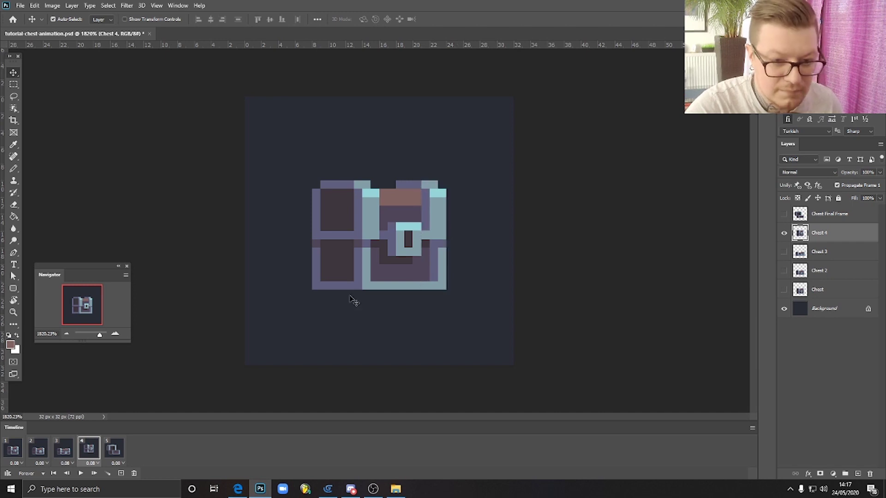
click(80, 473)
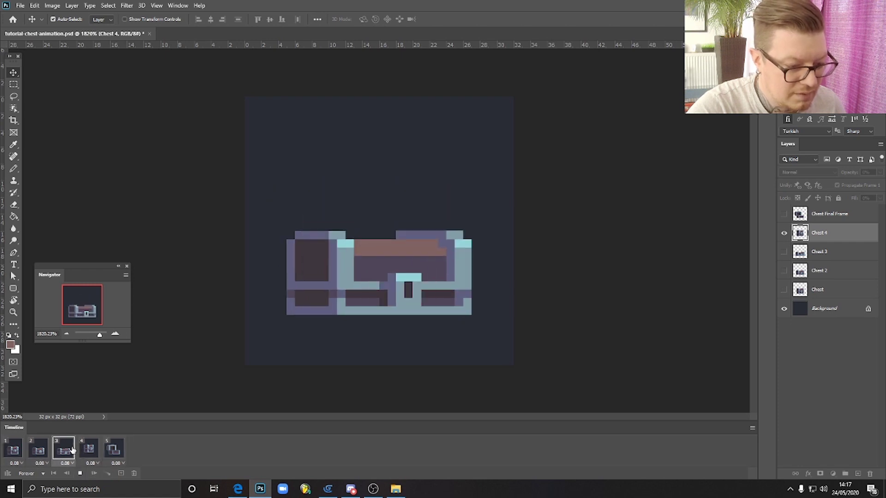
click(93, 451)
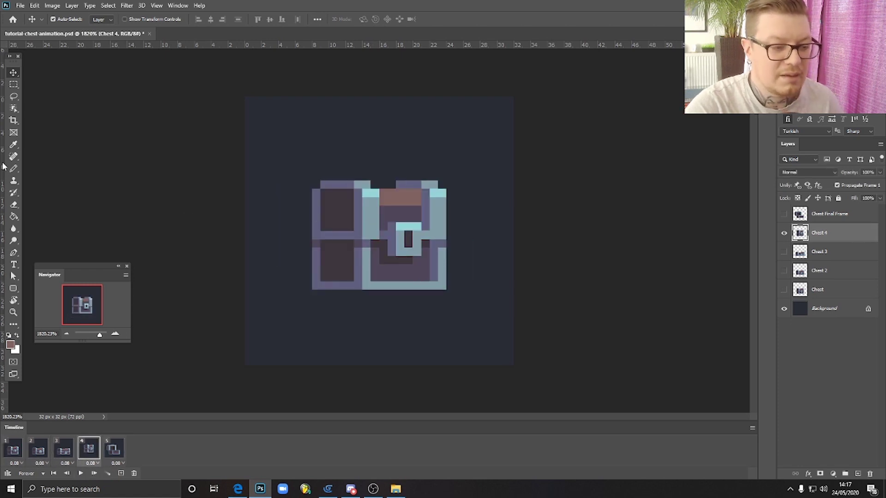
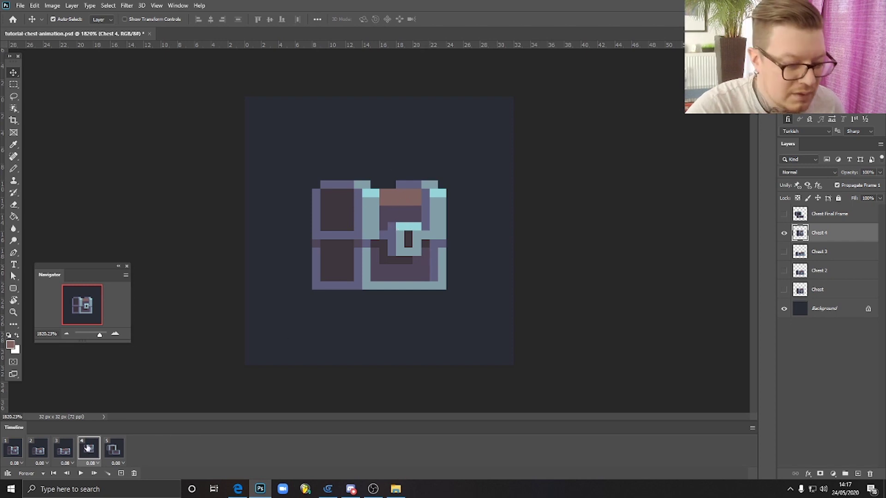
- Add a frame after frame 4 and duplicate the Chest 4 layer as Chest 5
click(121, 474)
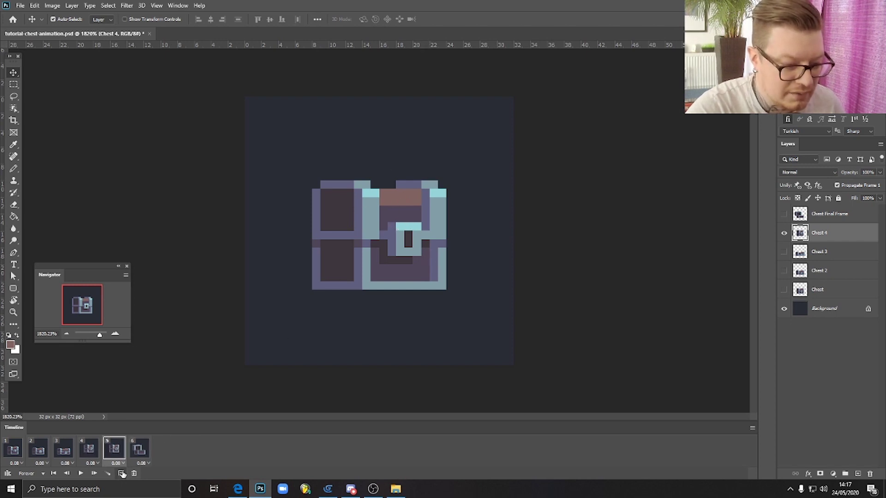
right_click(842, 235)
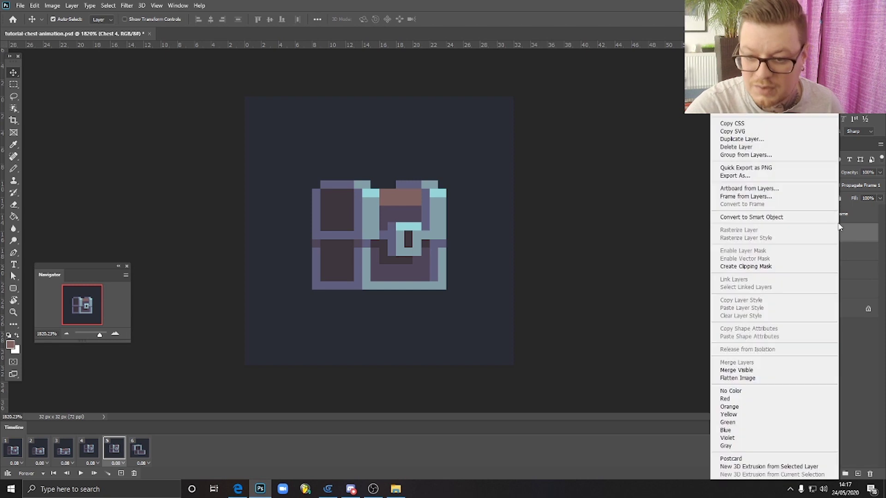
click(742, 139)
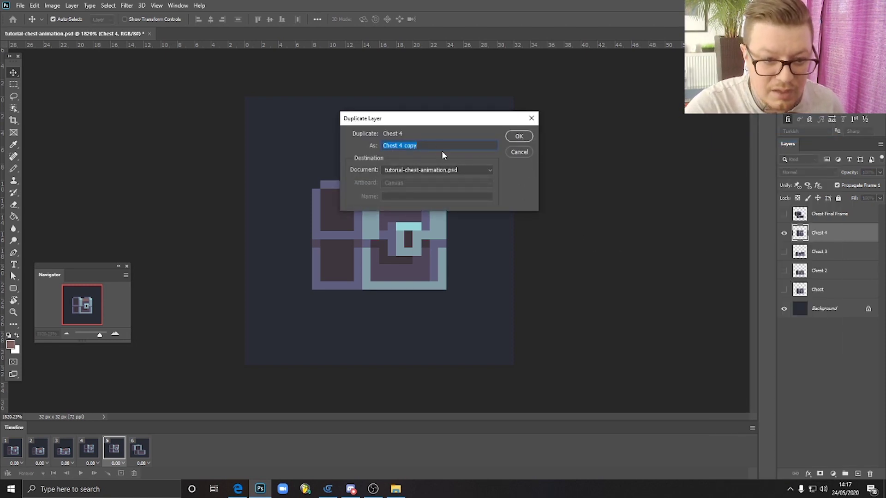
drag(440, 147, 409, 147)
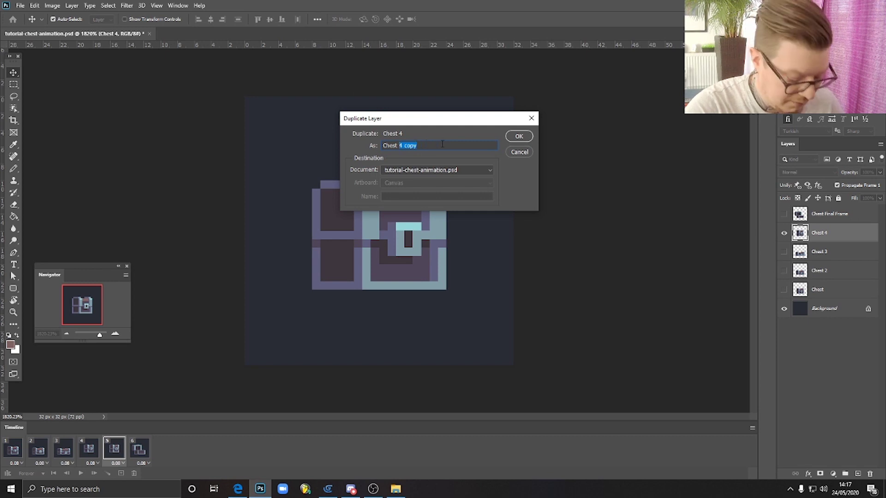
text(5)
click(519, 136)
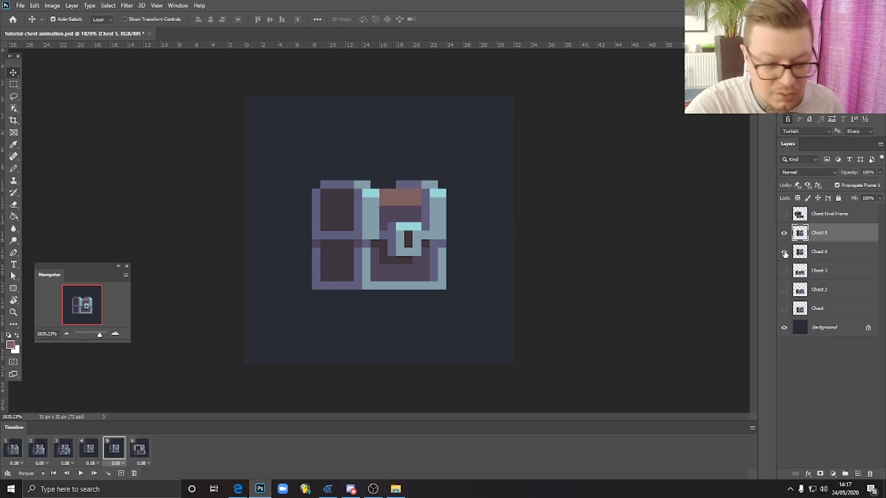
- Hide Chest 5 in all frames and make it visible only in frame 5, with Chest 4 hidden there
click(140, 456)
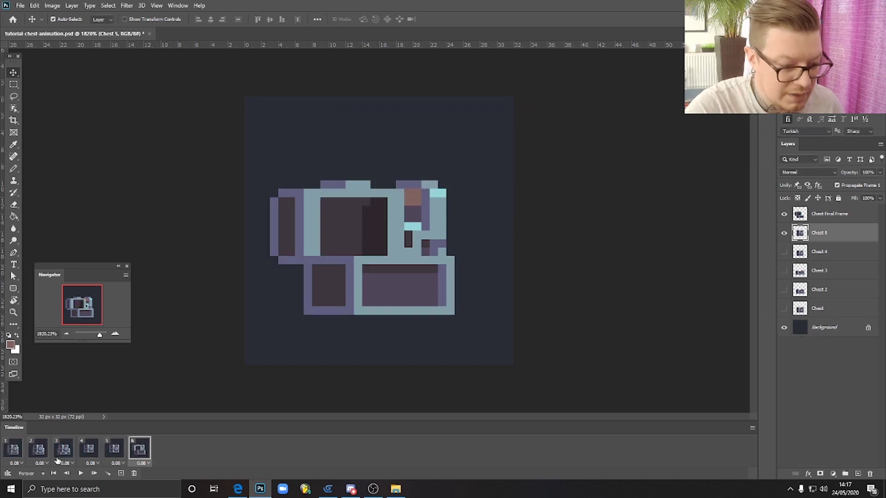
shift+click(14, 454)
click(784, 233)
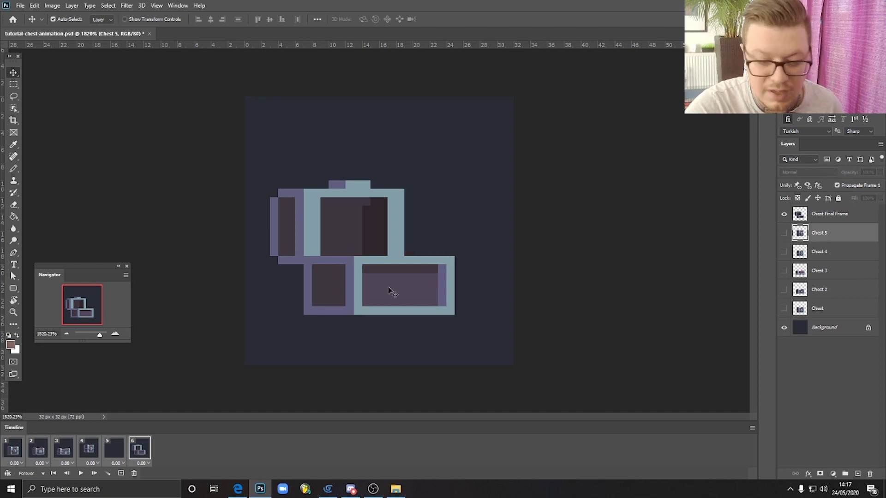
click(111, 451)
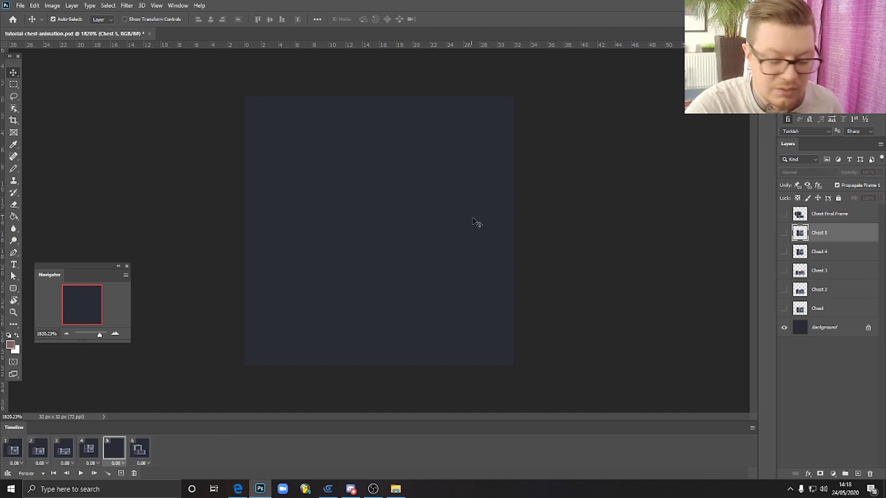
click(783, 233)
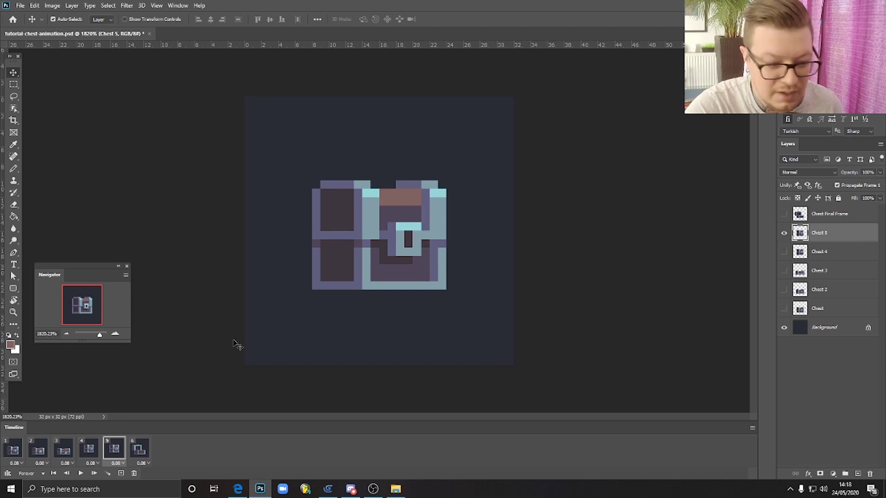
- Compare frames 4 and 5 and move the whole Chest 5 artwork up one pixel in frame 5
click(87, 454)
click(109, 454)
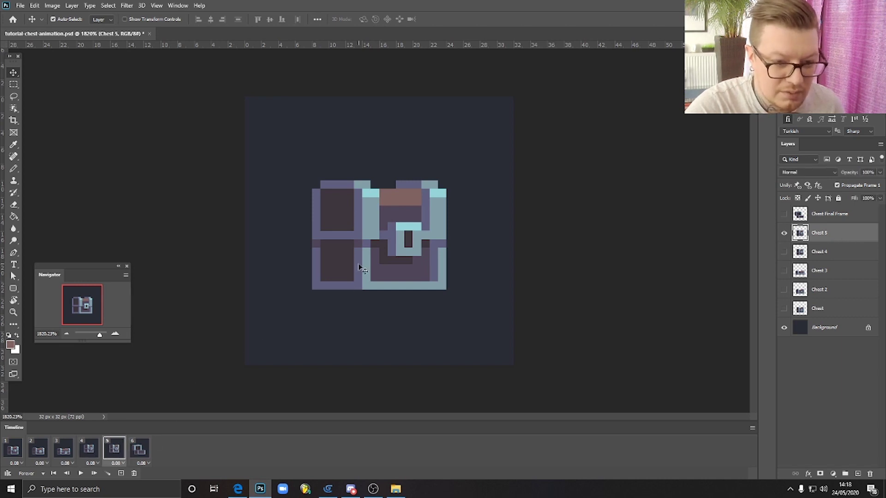
drag(396, 226, 390, 220)
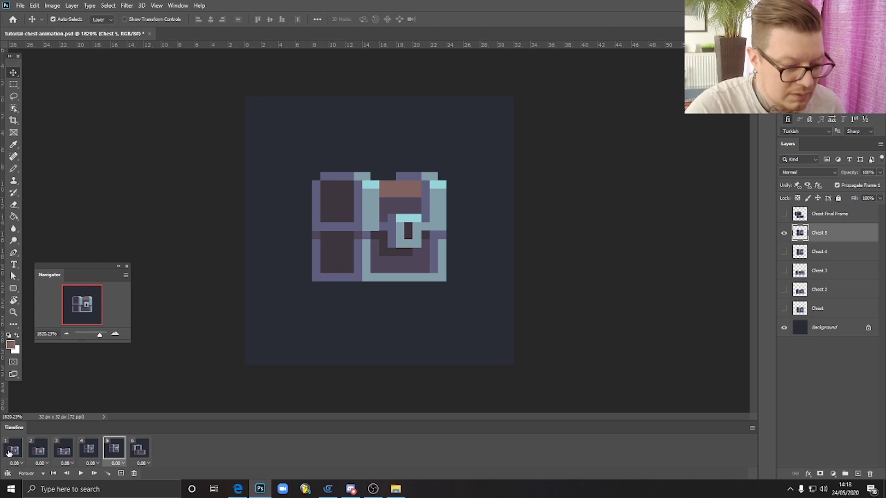
- Try using Chest 4, moved up one pixel, in place of Chest 5 in frame 5, and switch that frame back to Chest 5
click(89, 450)
click(840, 255)
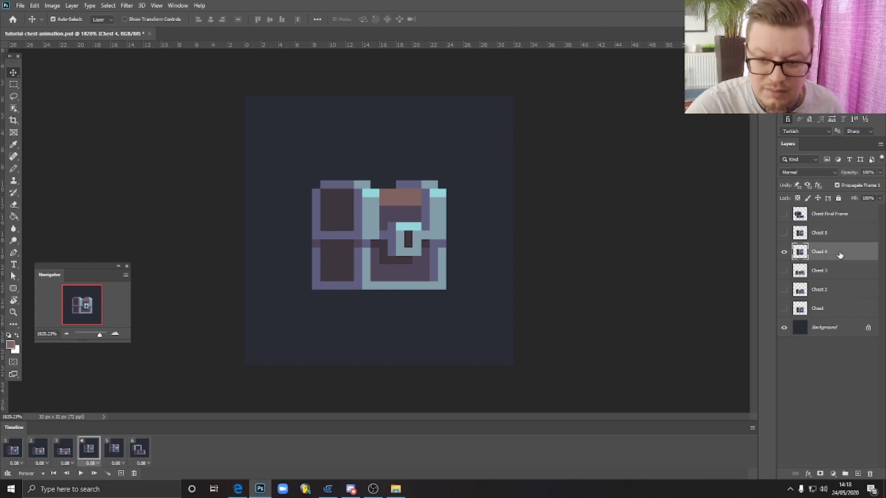
click(784, 251)
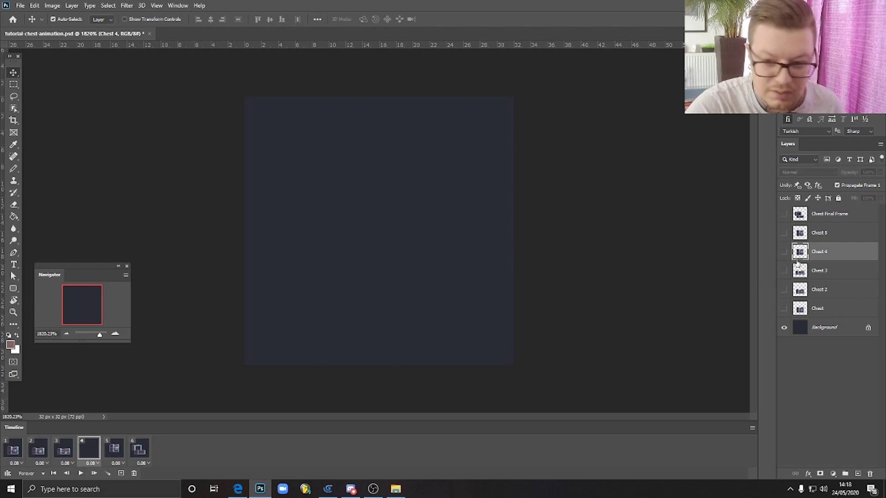
click(783, 252)
click(115, 448)
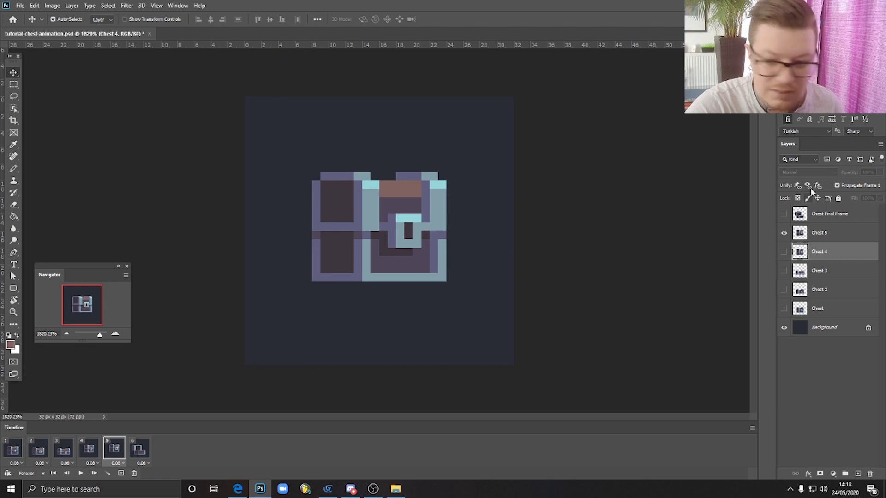
click(784, 233)
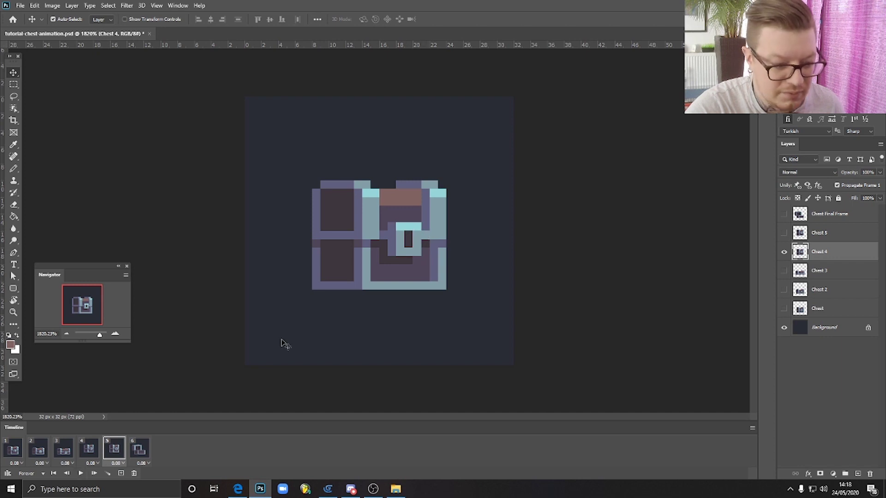
click(429, 226)
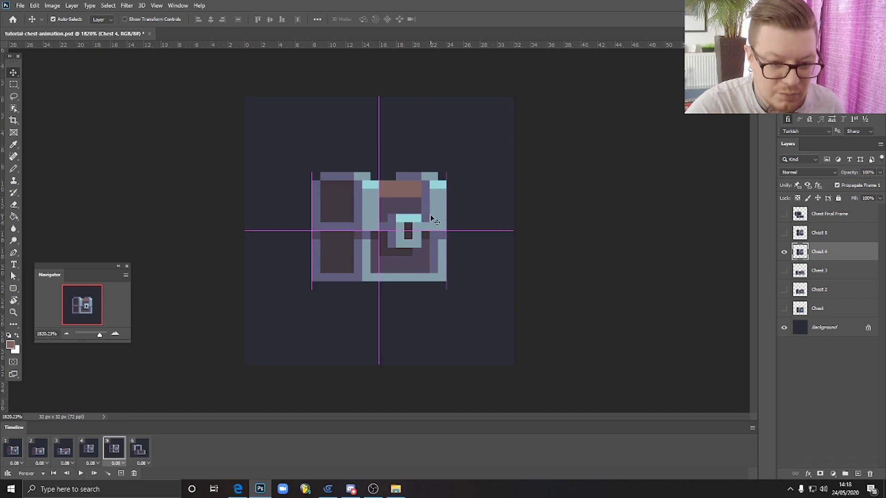
click(89, 449)
click(111, 451)
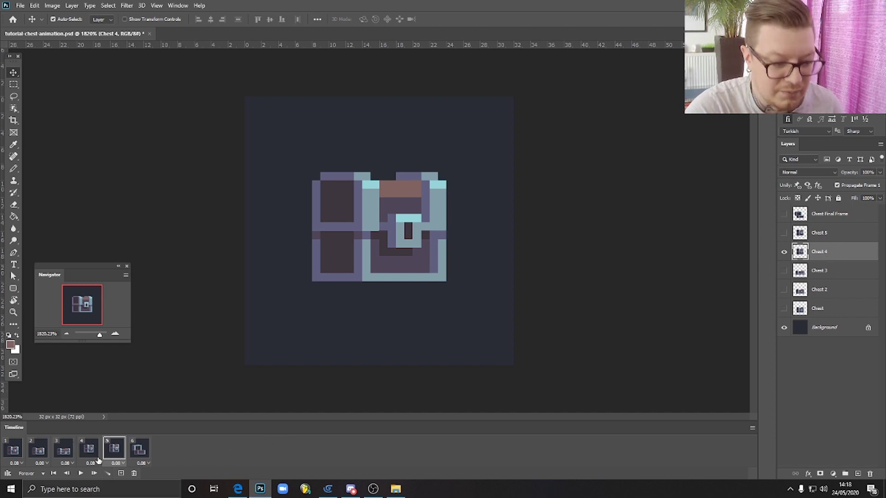
click(783, 252)
click(783, 251)
click(819, 232)
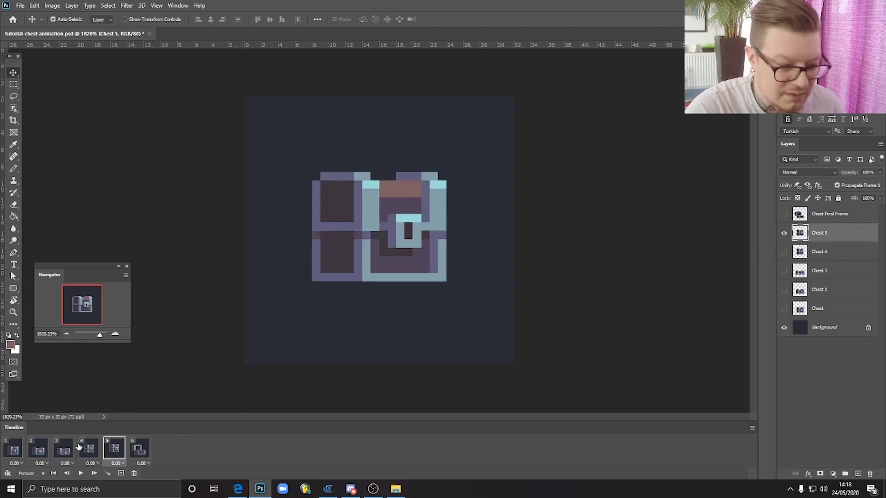
- Play the animation and step through frames 4 to 6 to check the chest's rise and its change to the open chest
click(92, 450)
click(114, 457)
click(19, 453)
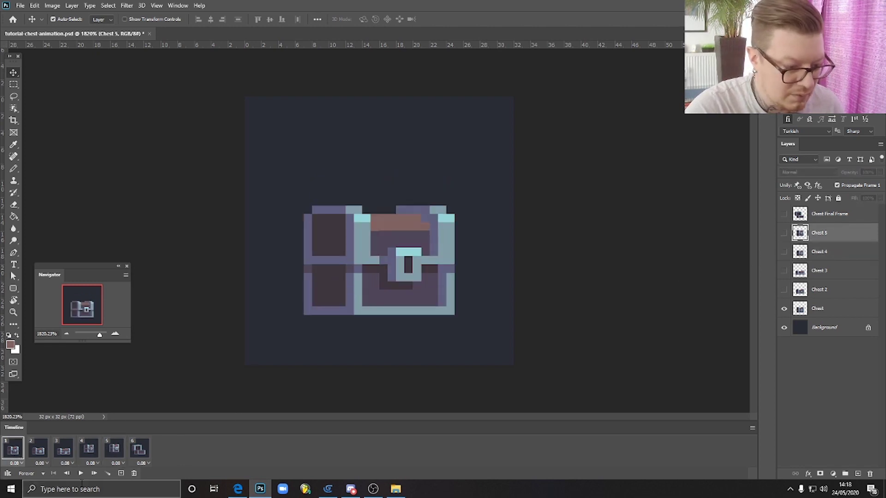
click(80, 473)
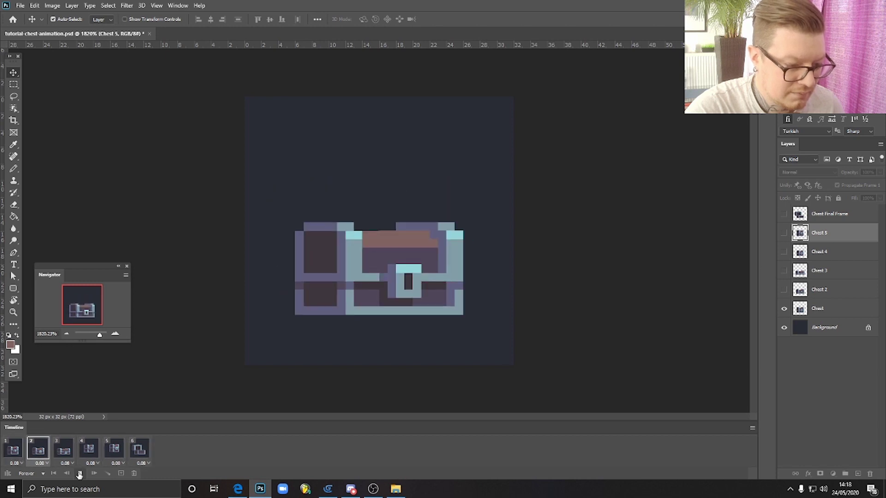
click(91, 451)
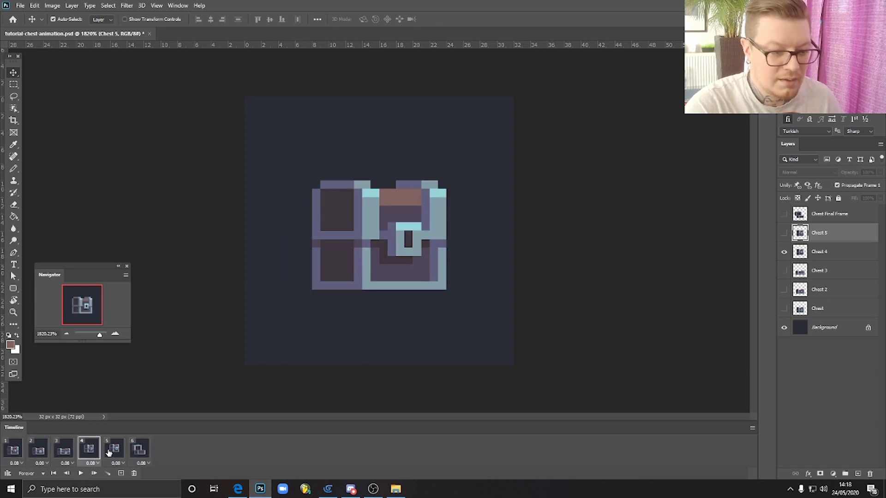
click(111, 451)
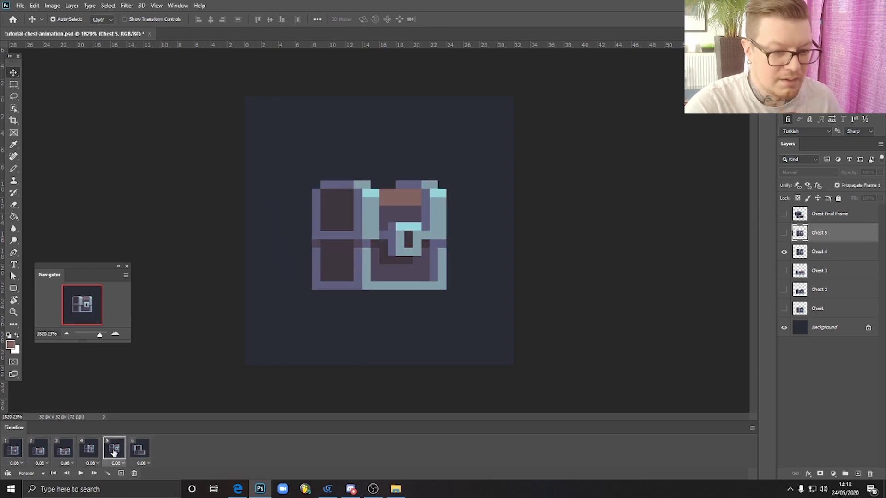
click(139, 451)
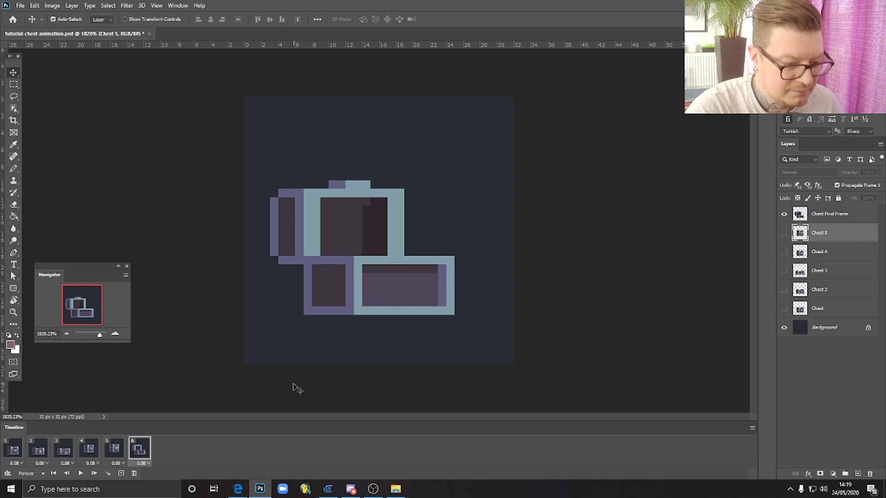
click(118, 452)
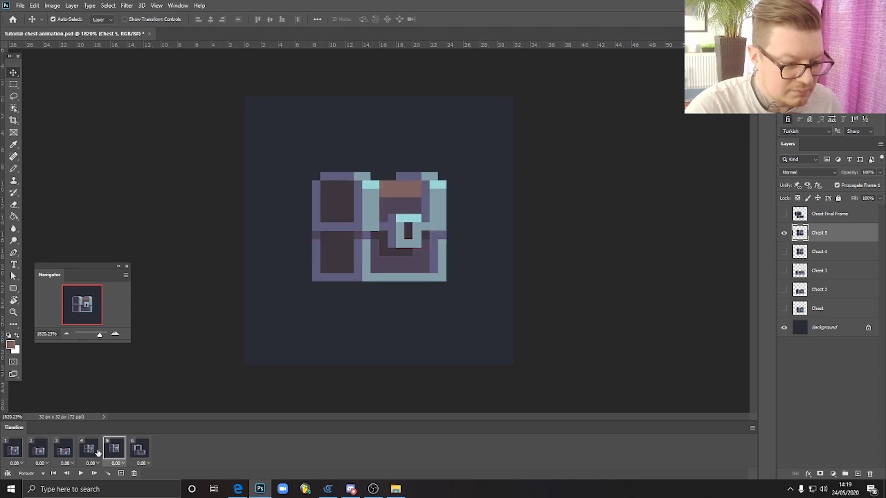
click(94, 452)
click(115, 452)
click(144, 452)
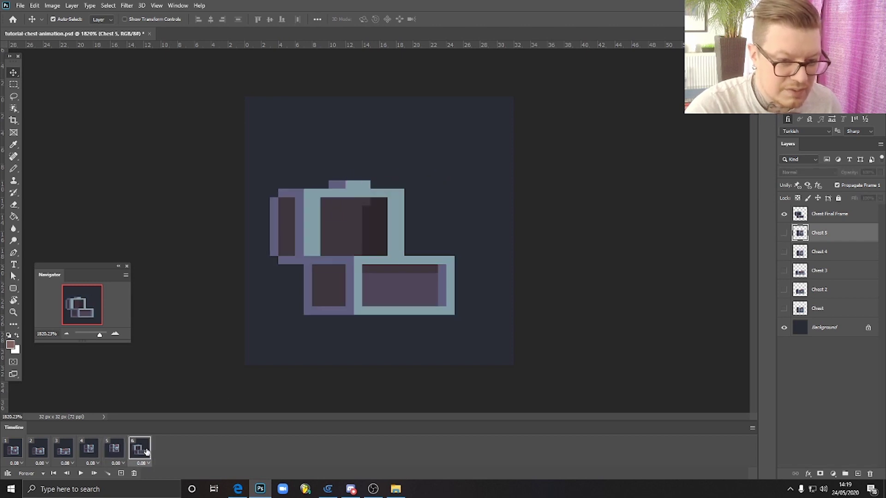
- Duplicate frame 6 in the timeline, return to frame 6 and duplicate the Chest Final Frame layer as Chest 6
click(120, 473)
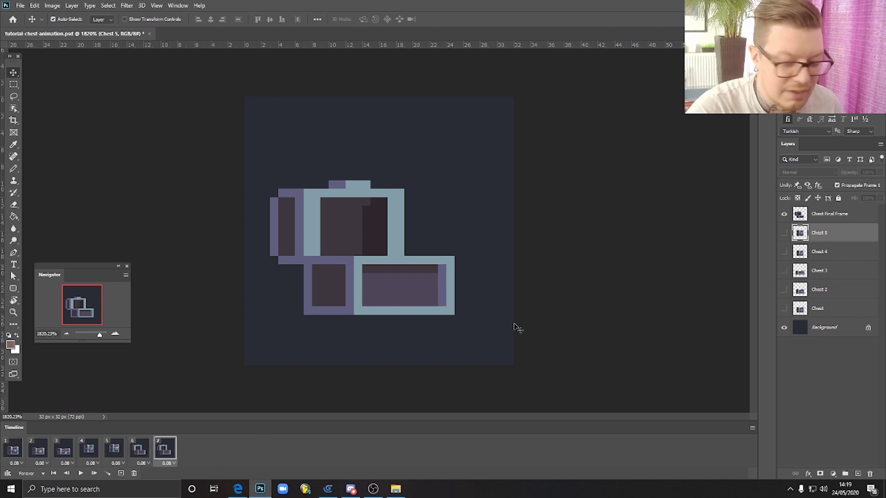
click(141, 449)
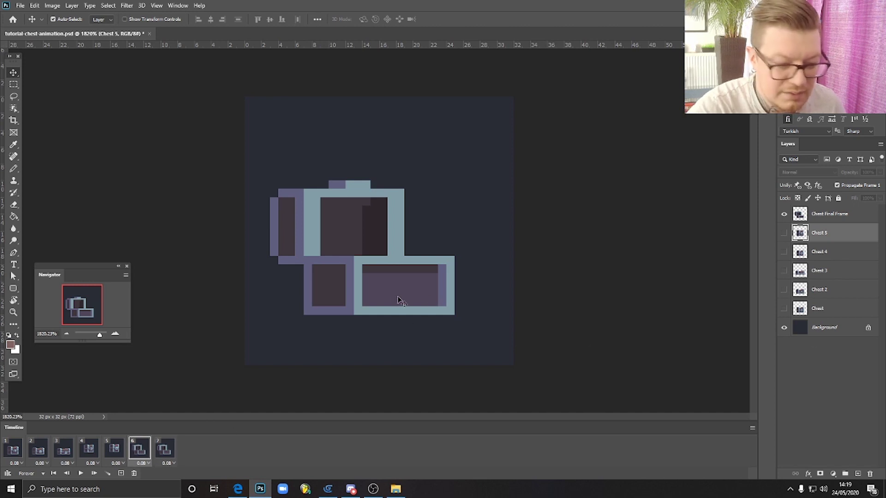
click(838, 213)
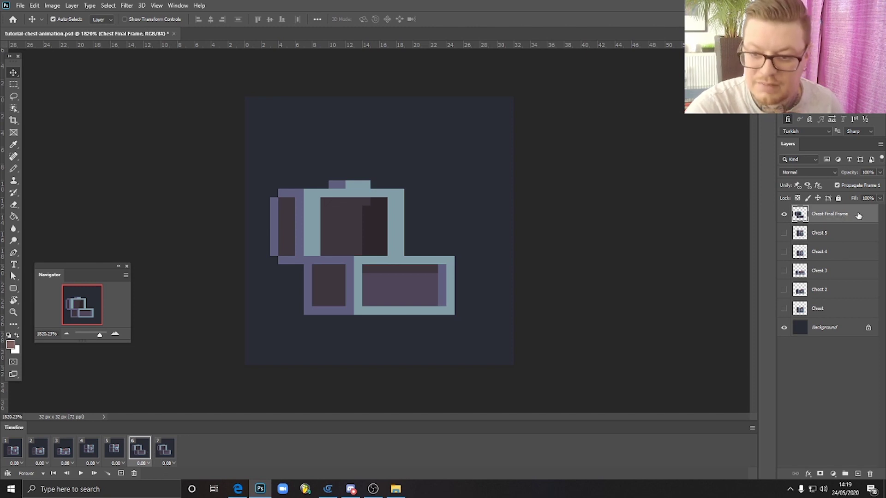
right_click(860, 214)
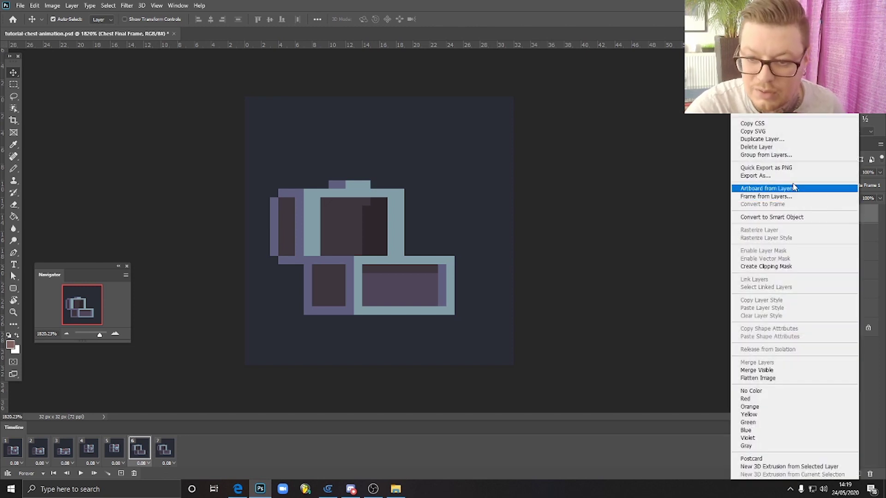
click(790, 139)
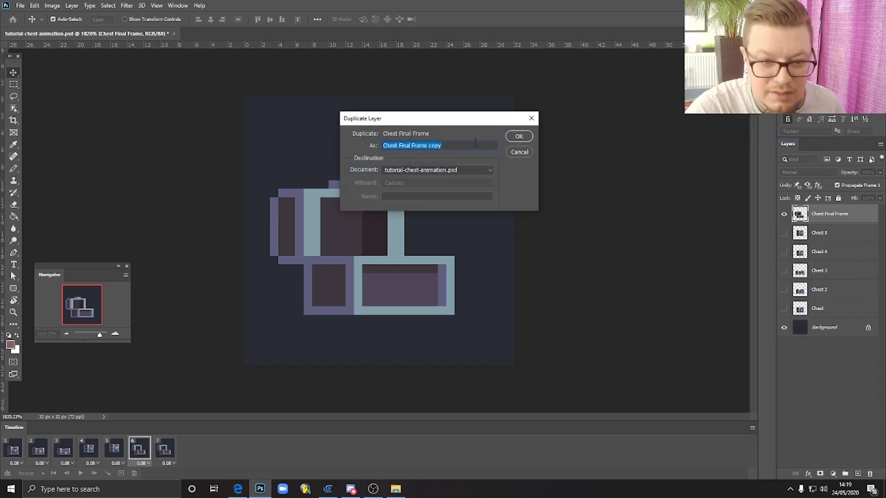
drag(475, 143, 400, 149)
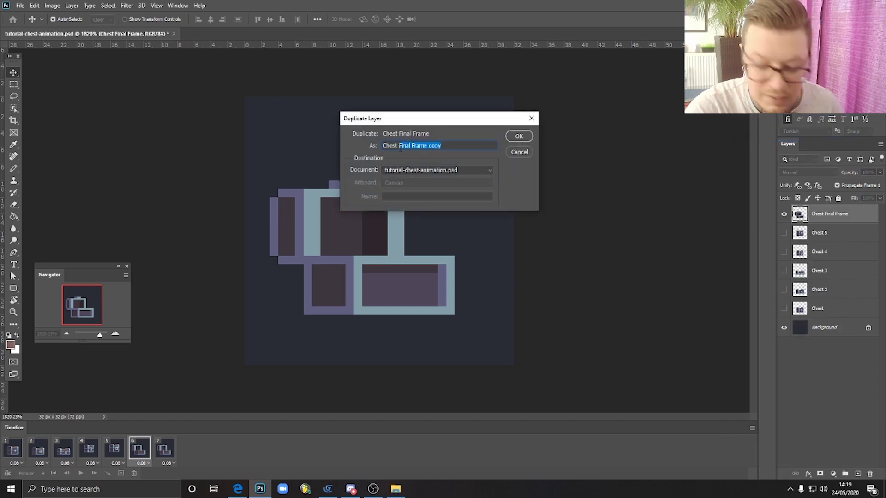
text(6)
click(519, 136)
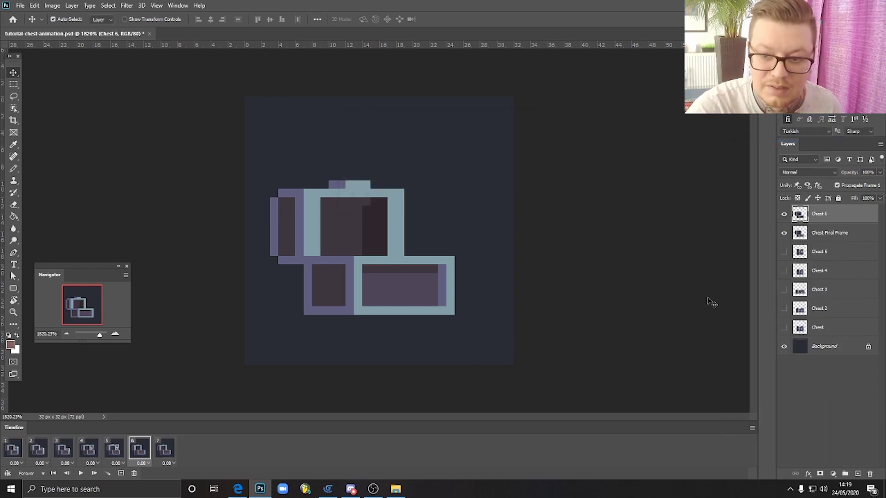
- Place Chest 6 below Chest Final Frame and make it visible only in frame 6, with Chest Final Frame visible only in frame 7
drag(844, 219, 838, 242)
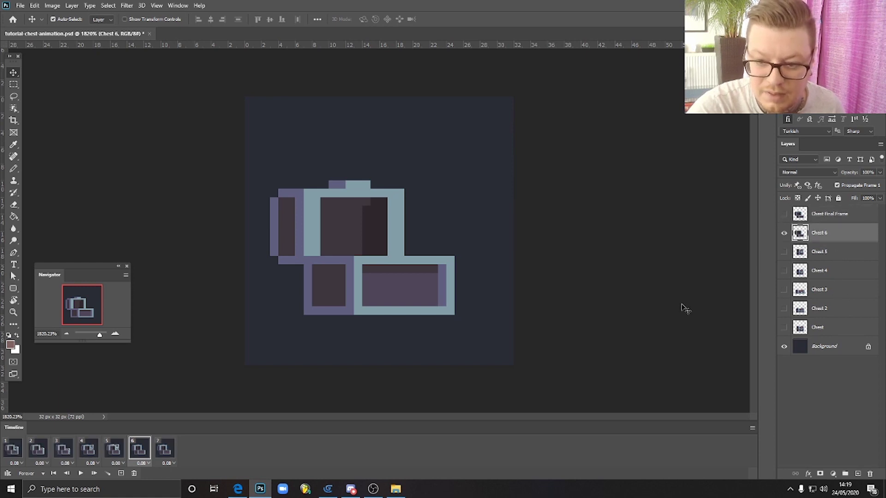
click(166, 449)
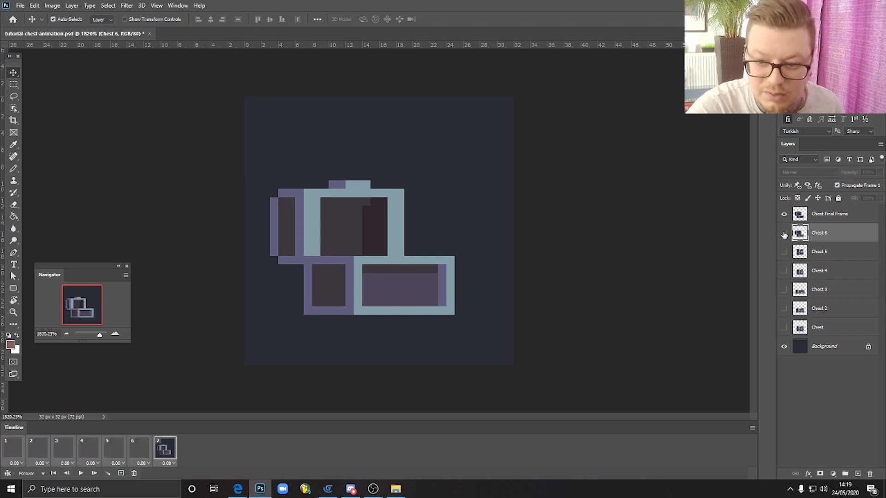
click(139, 448)
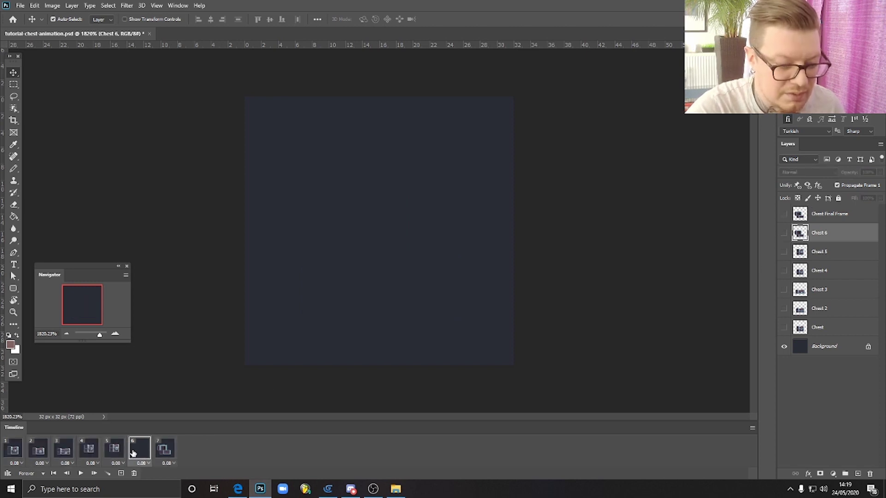
click(784, 233)
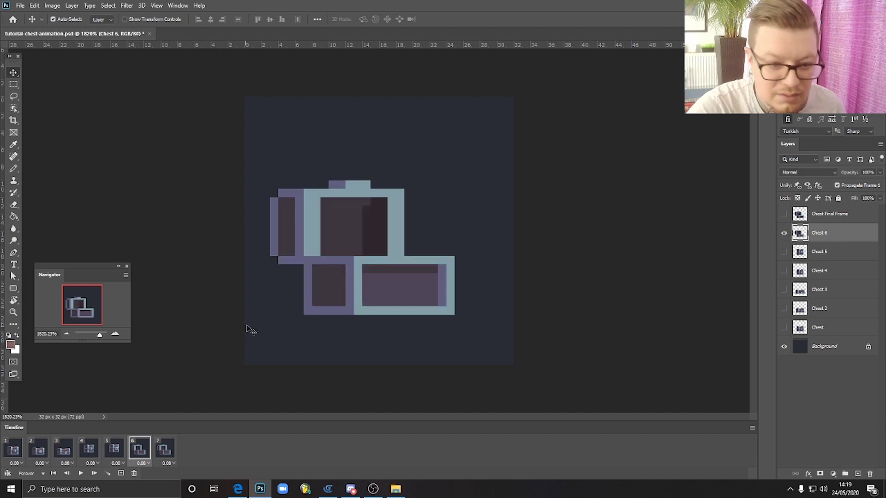
- Move the whole Chest 6 artwork up three pixels in frame 6 and compare it with frame 5
click(114, 451)
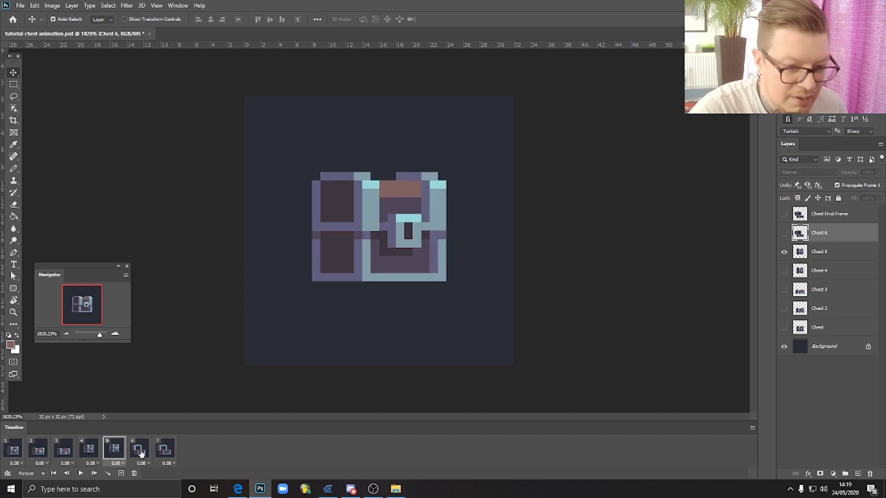
click(139, 451)
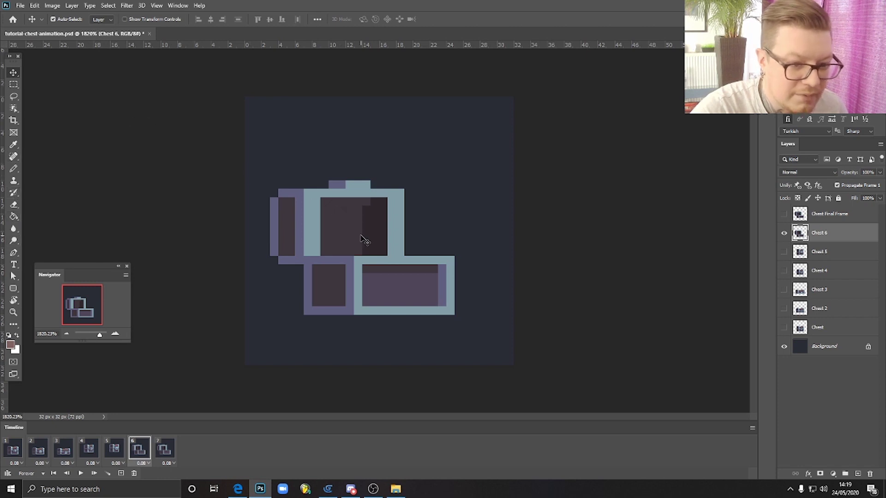
drag(362, 237, 364, 213)
click(115, 451)
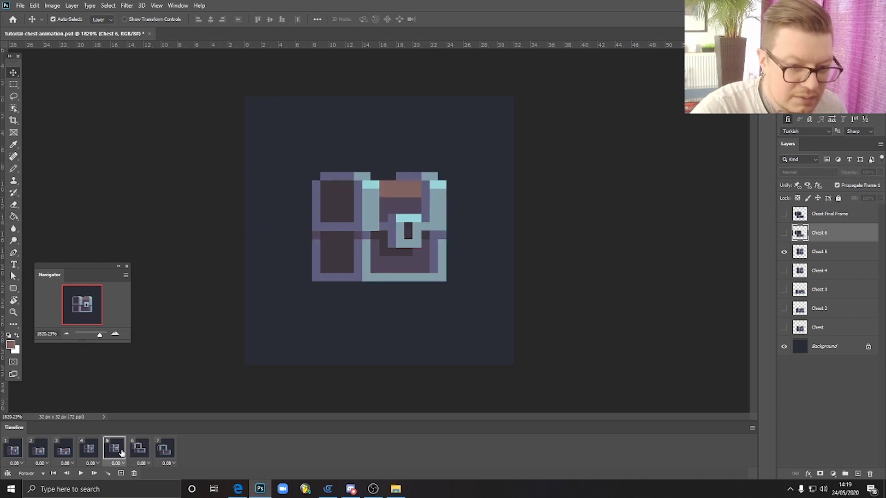
click(139, 450)
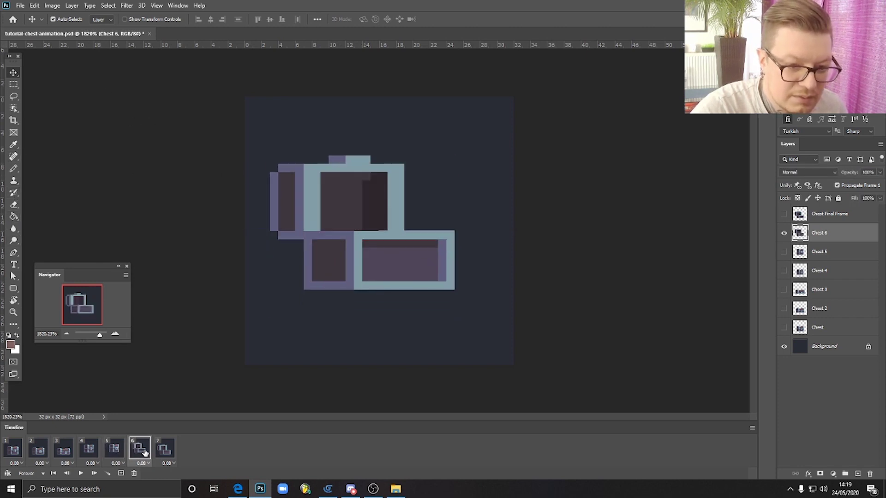
- Play the animation to check the raised open chest, stop it and return to frame 6
click(80, 474)
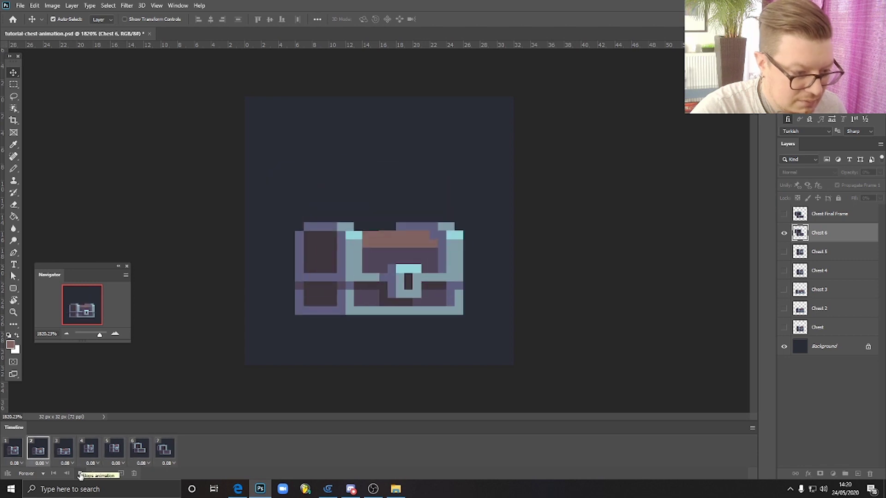
click(80, 474)
click(147, 452)
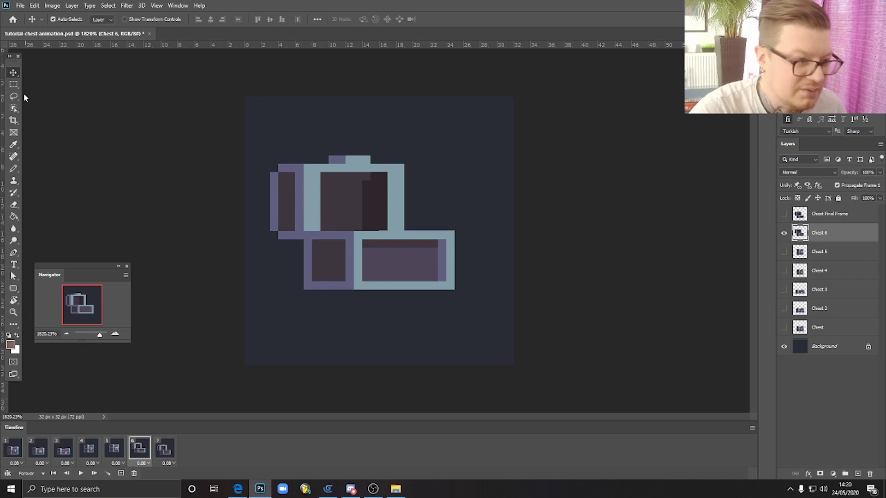
- Select the lower box of the open chest on Chest 6 and move it down three pixels, separating it from the lid
click(13, 84)
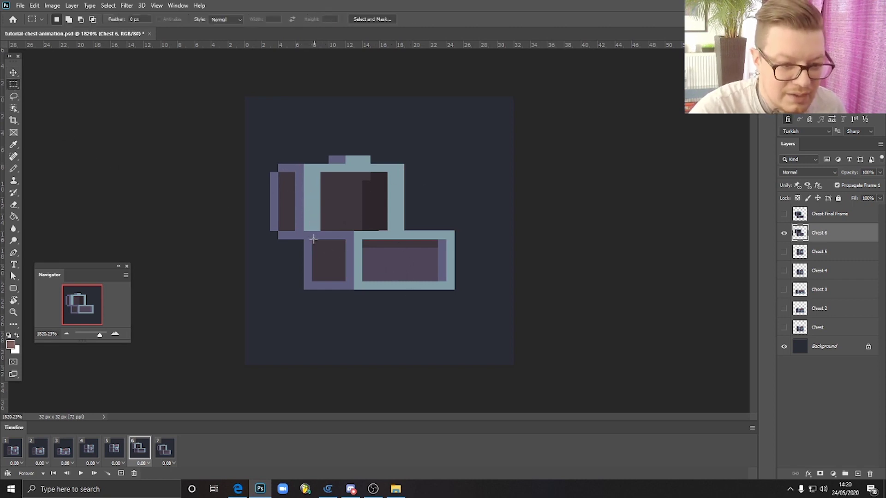
drag(304, 231, 450, 291)
click(14, 73)
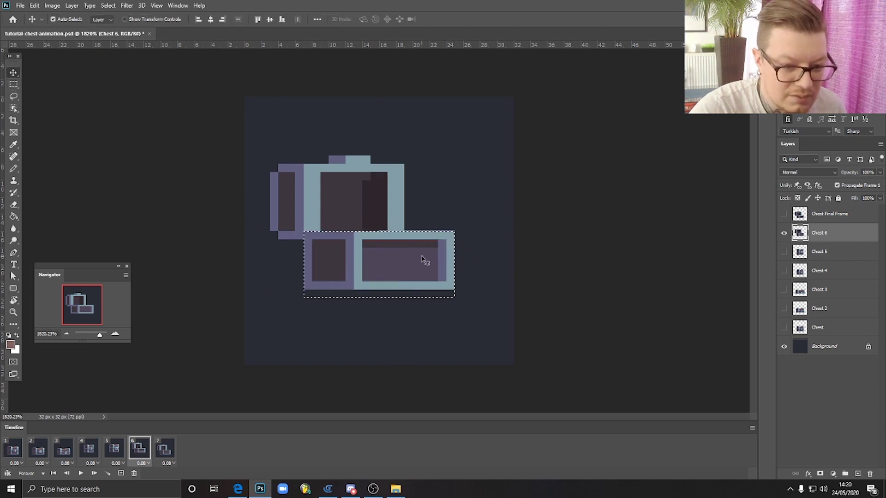
drag(421, 259, 421, 285)
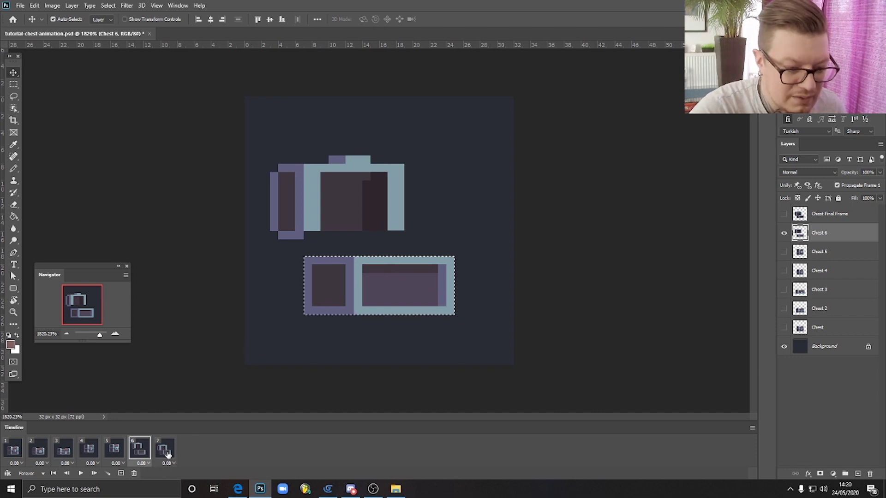
- Switch between frames 5, 6 and 7 to compare the lid and base positions with the neighbouring frames
click(165, 449)
click(136, 453)
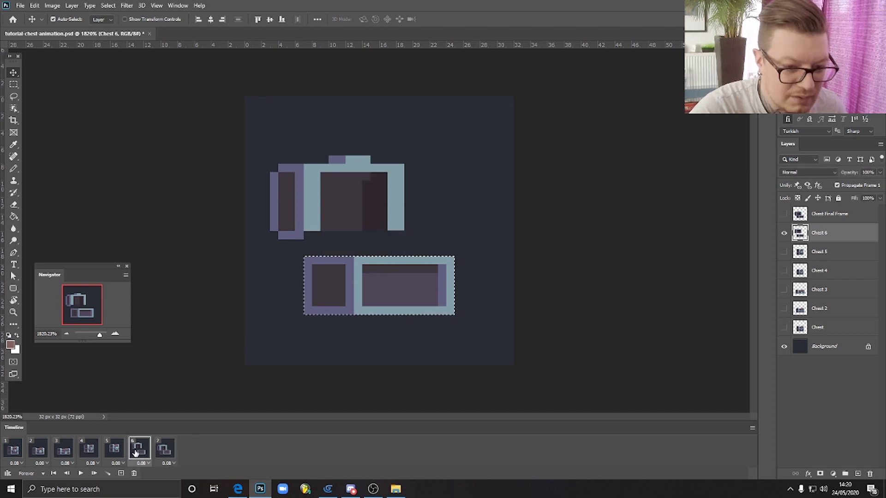
click(163, 451)
click(137, 453)
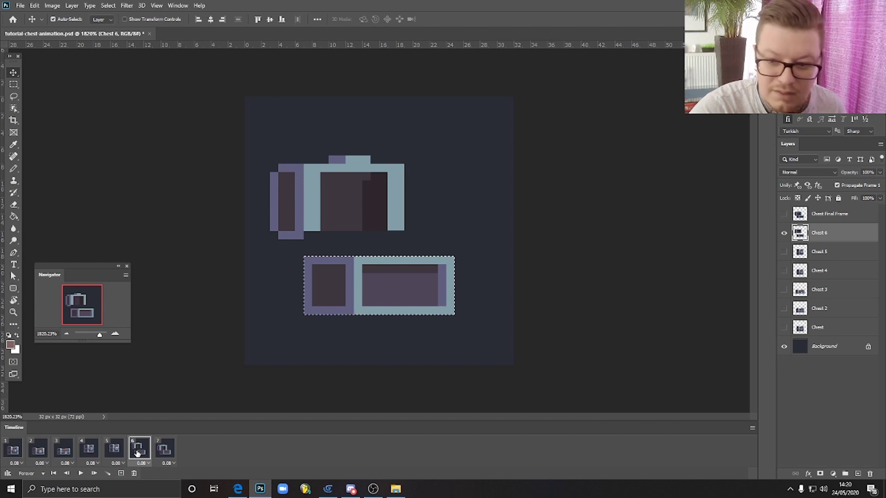
click(167, 450)
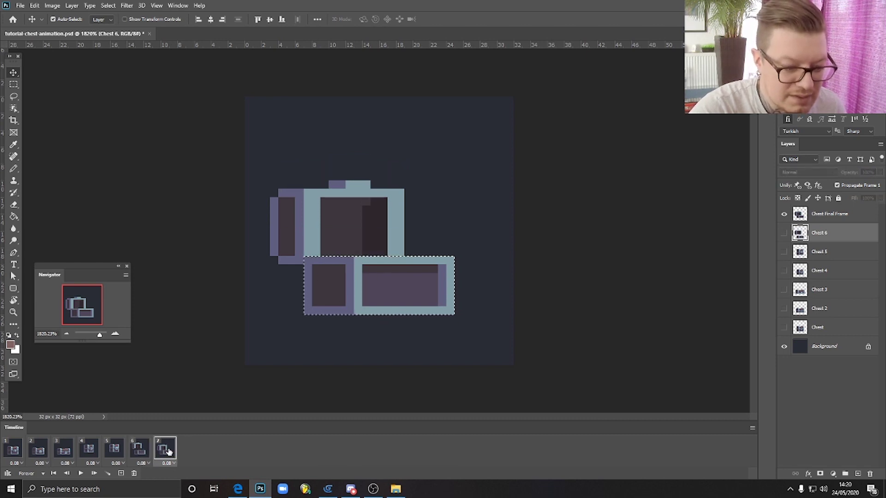
click(138, 452)
click(114, 449)
click(140, 453)
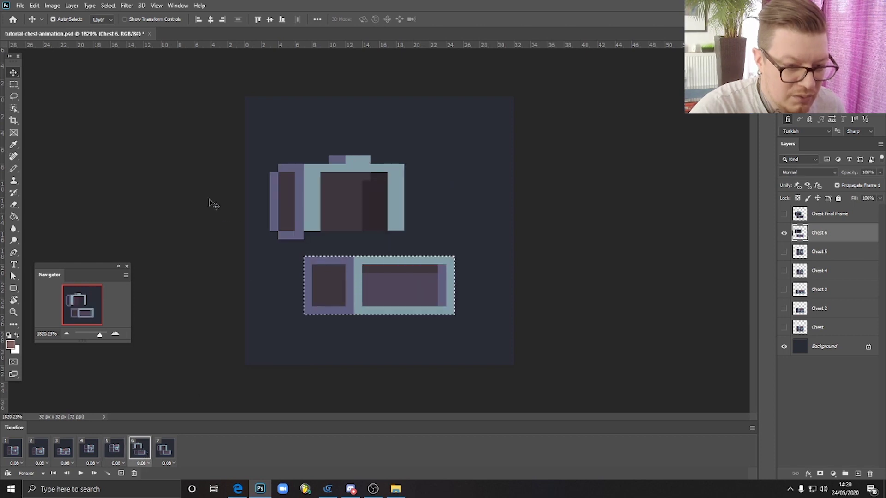
- Clear the selection and draw the missing lower edge of the Chest 6 lid with the Pencil in the light rim colour, 12 pixels wide
key(ctrl+d)
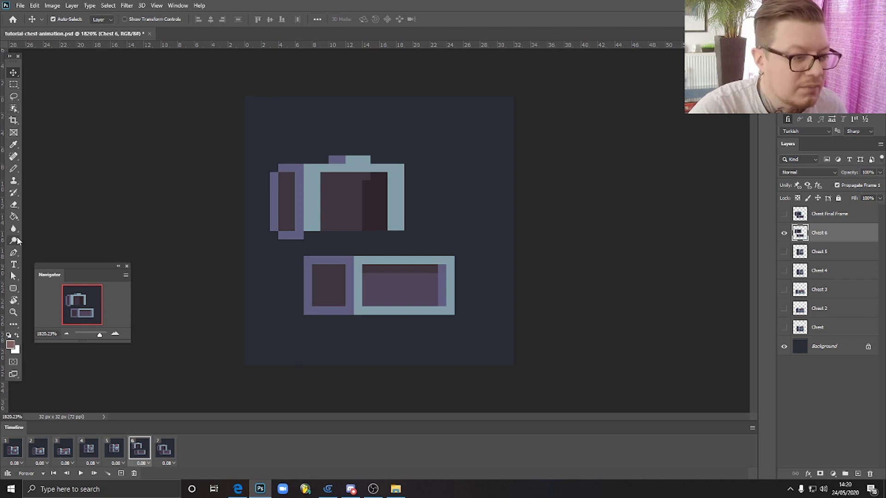
click(13, 169)
alt+click(301, 233)
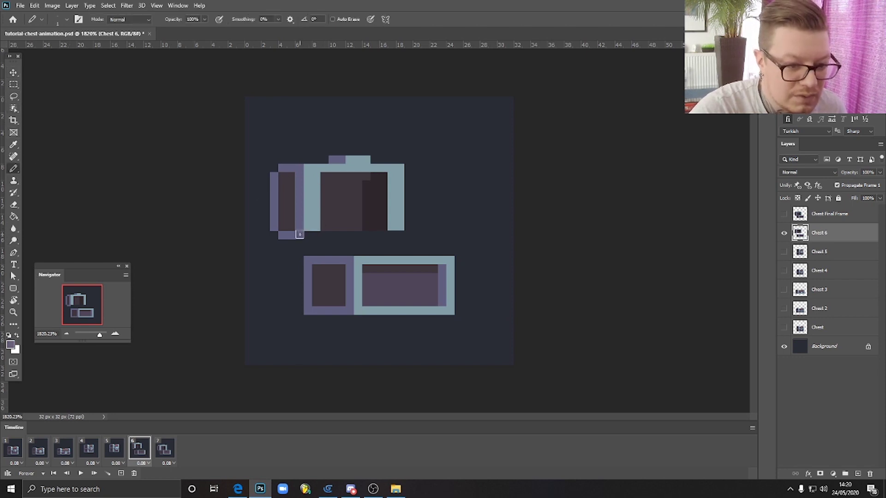
alt+click(400, 222)
drag(397, 235, 307, 234)
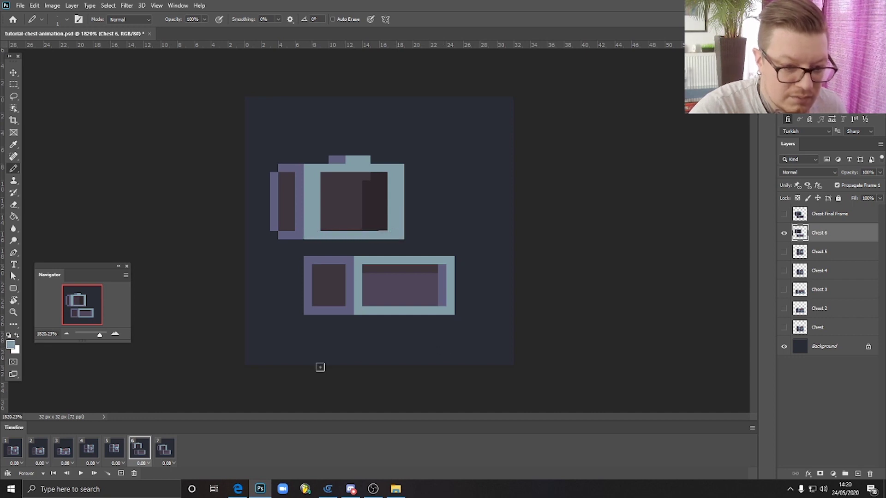
- Play the animation from frame 1 to check the separated lid in frame 6, and stop it
click(18, 458)
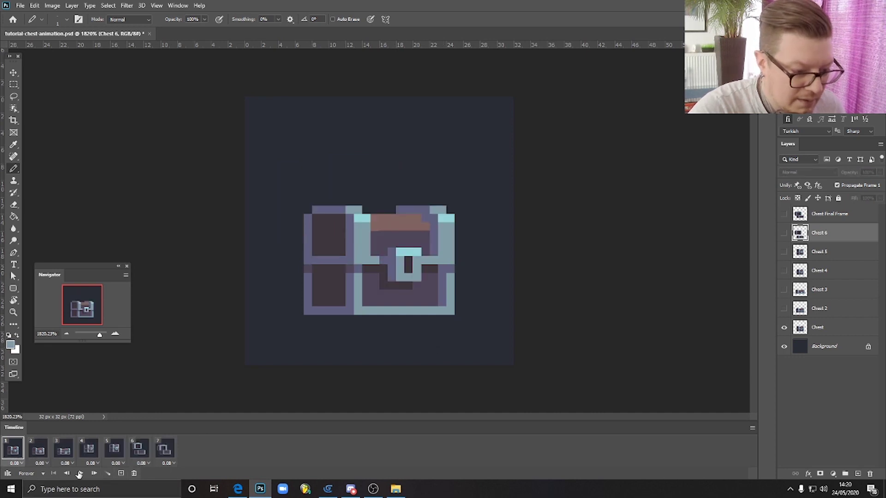
click(81, 474)
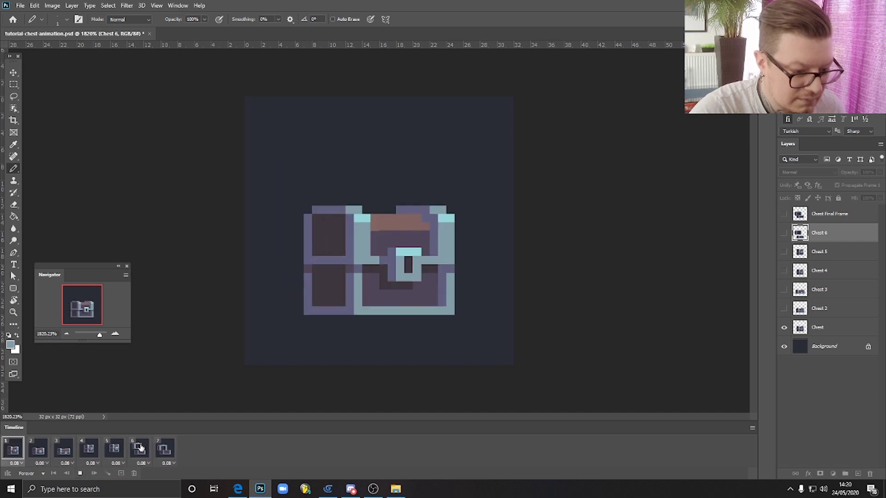
click(81, 473)
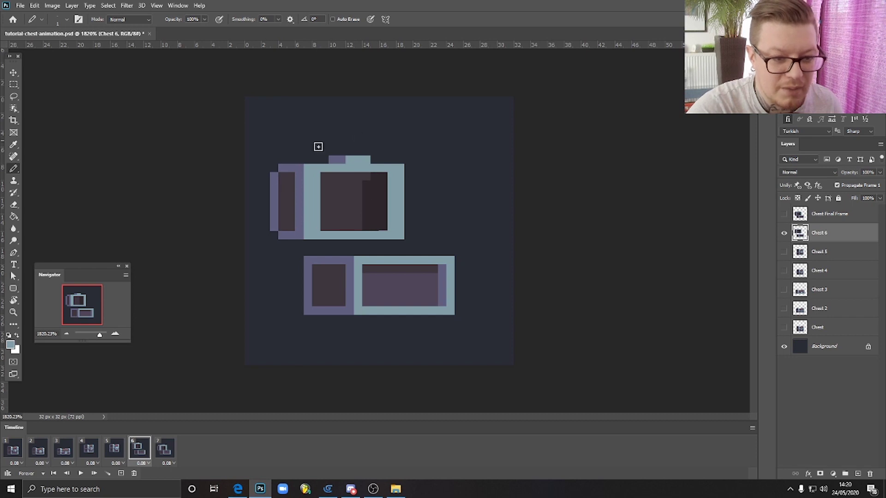
- Add an eighth animation frame by duplicating frame 7, and return to frame 7
click(165, 450)
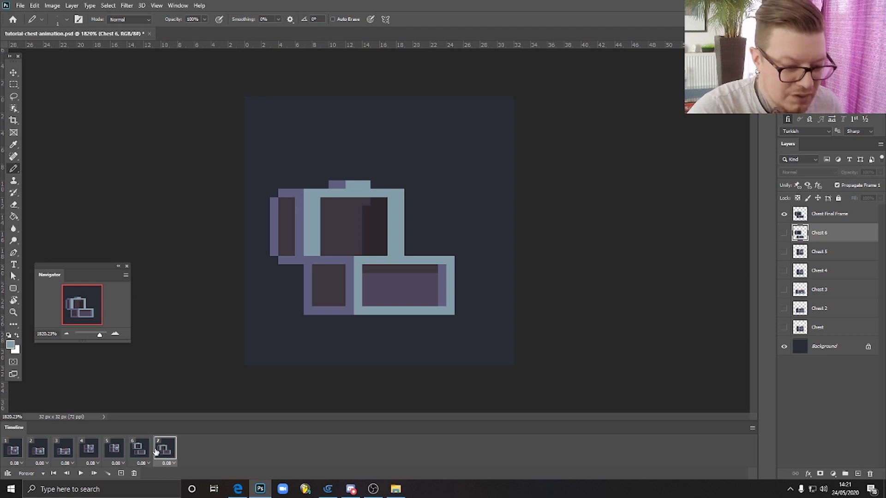
click(844, 214)
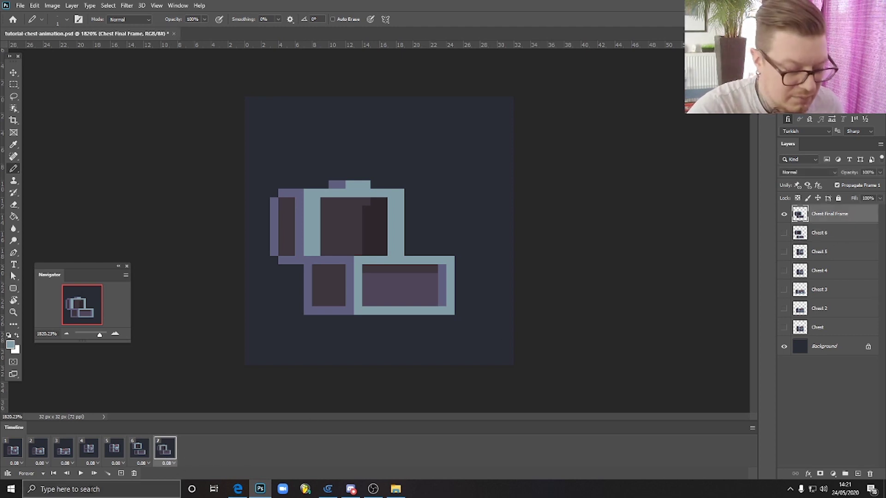
click(120, 473)
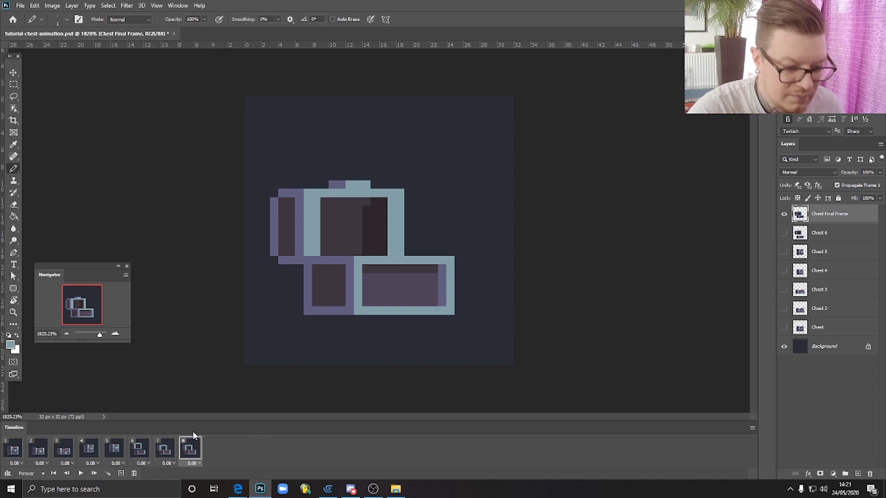
click(170, 454)
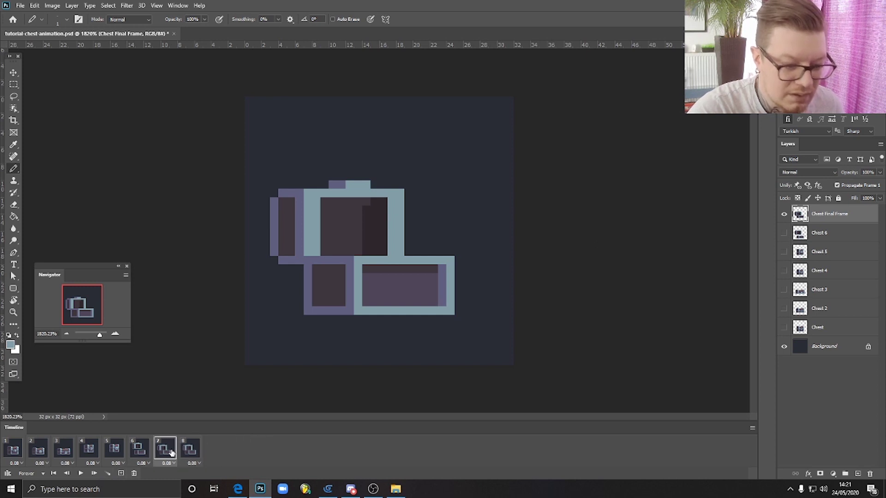
- Duplicate the Chest Final Frame layer as Chest 7 and place it directly below Chest Final Frame
right_click(842, 217)
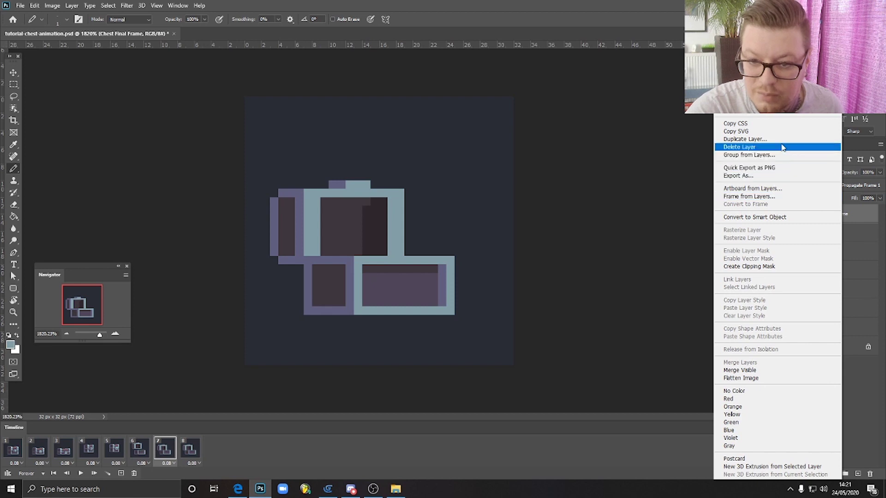
click(745, 138)
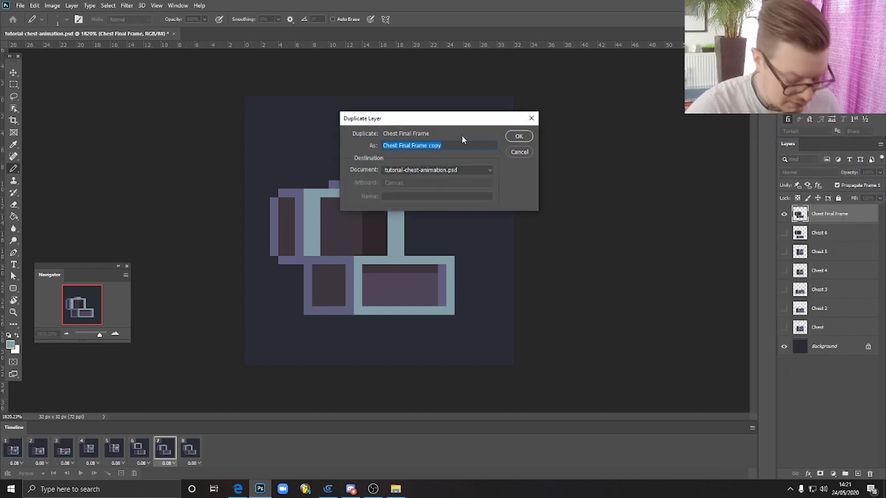
text(Chest 7)
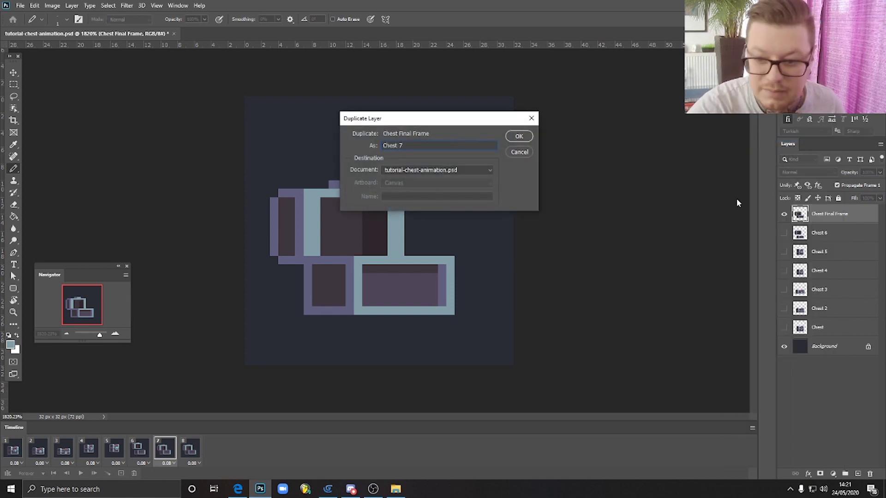
click(519, 136)
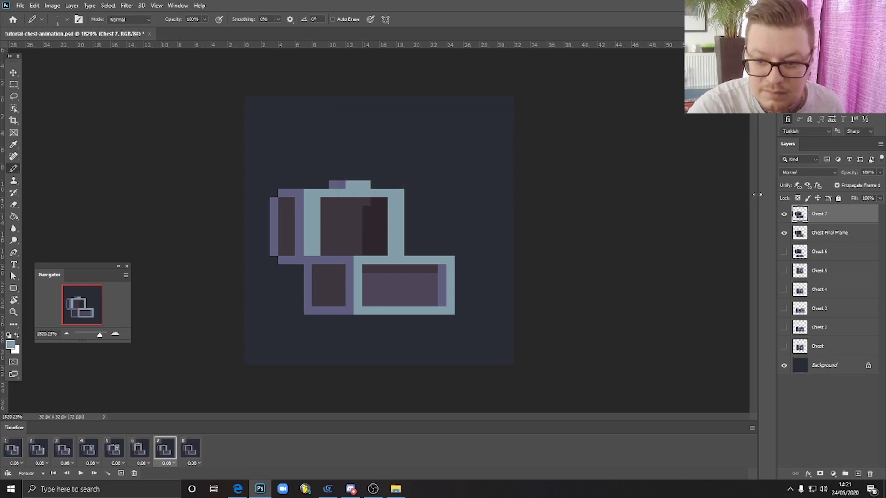
drag(833, 214, 834, 246)
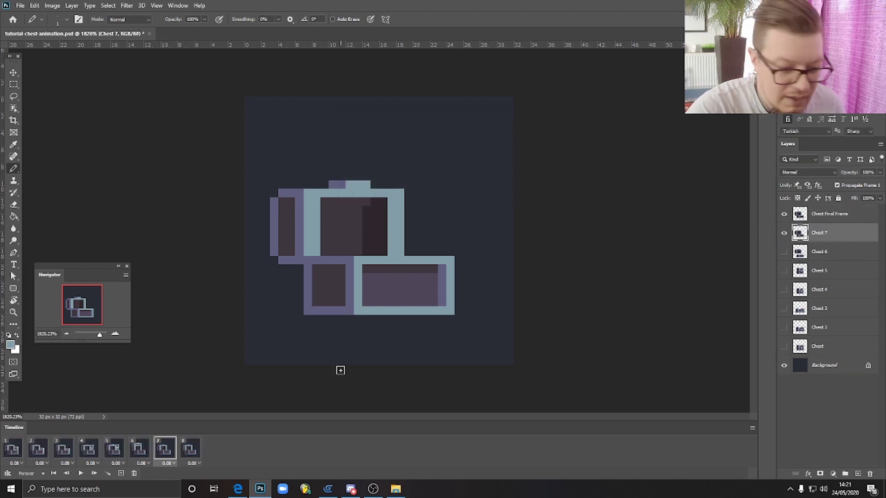
- Set layer visibility so Chest 7 shows only in frame 7, with Chest Final Frame hidden there and kept in frame 8
click(197, 455)
shift+click(13, 452)
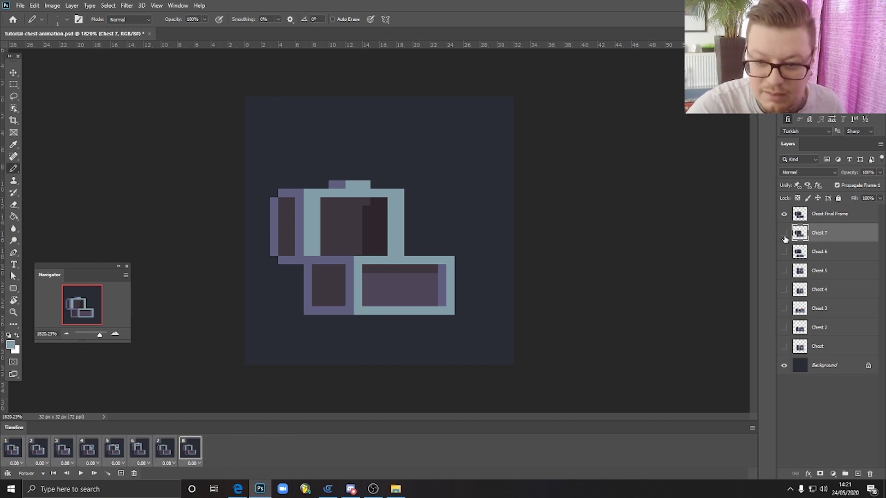
click(166, 453)
click(784, 233)
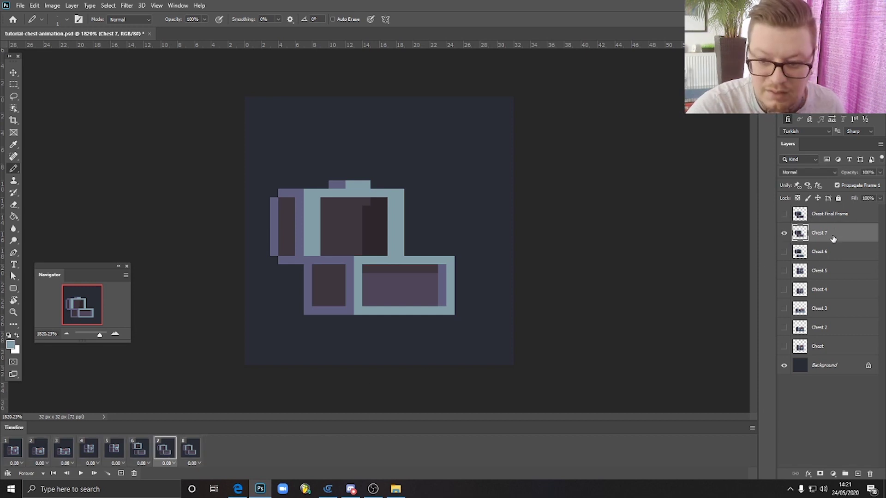
- Select the side part of the open lid on Chest 7 and move it down one pixel
click(14, 85)
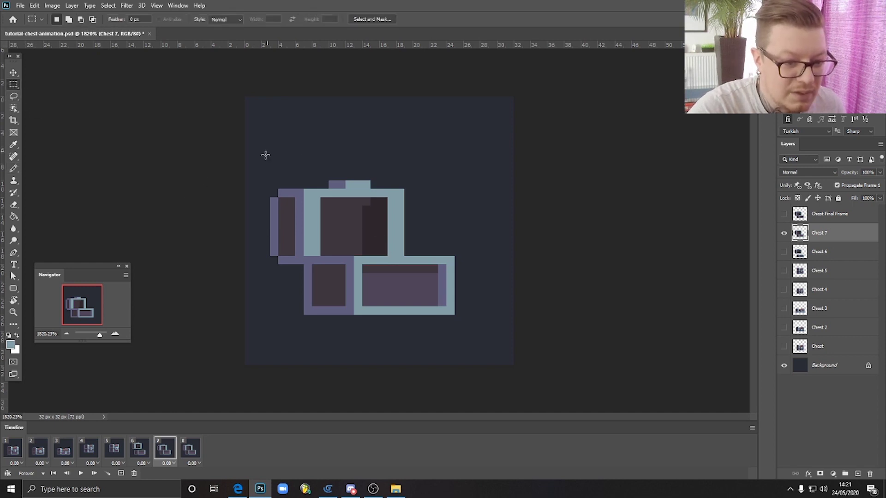
drag(253, 164, 304, 281)
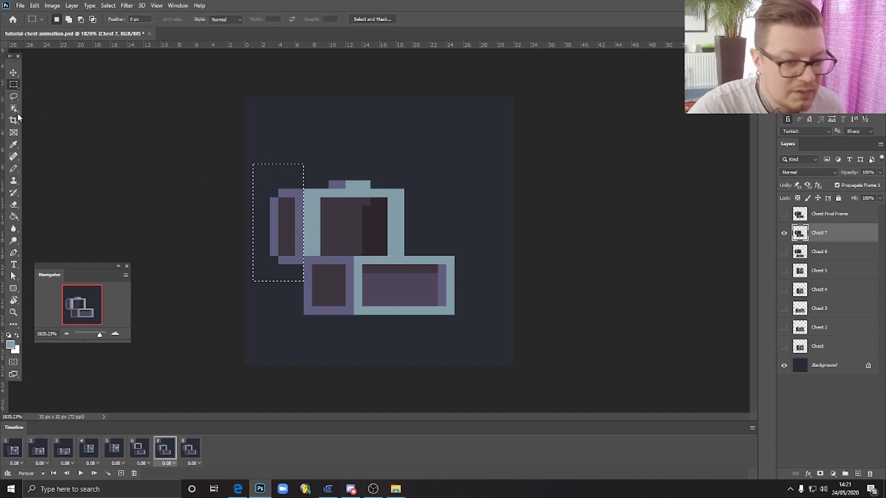
click(13, 73)
drag(297, 230, 297, 238)
- Select the front of the Chest 7 lid with its top piece, move it down one pixel, and clear the selection
click(14, 85)
drag(318, 169, 421, 248)
click(14, 72)
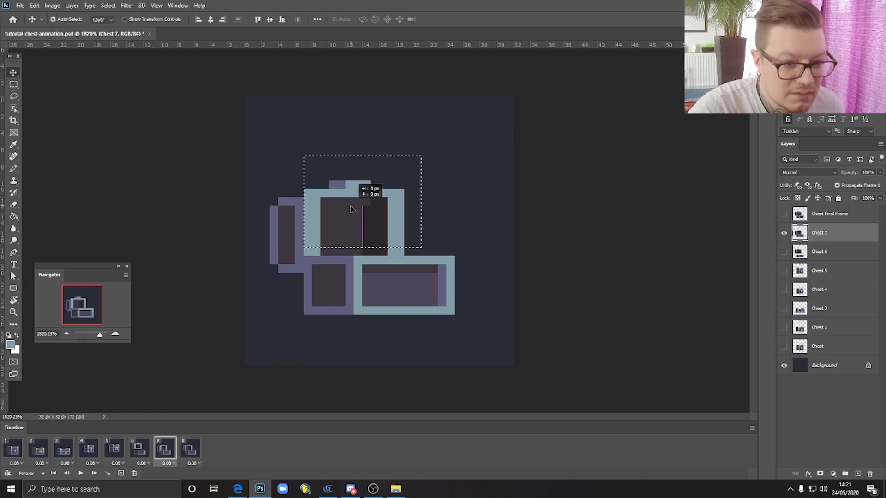
drag(366, 192, 362, 197)
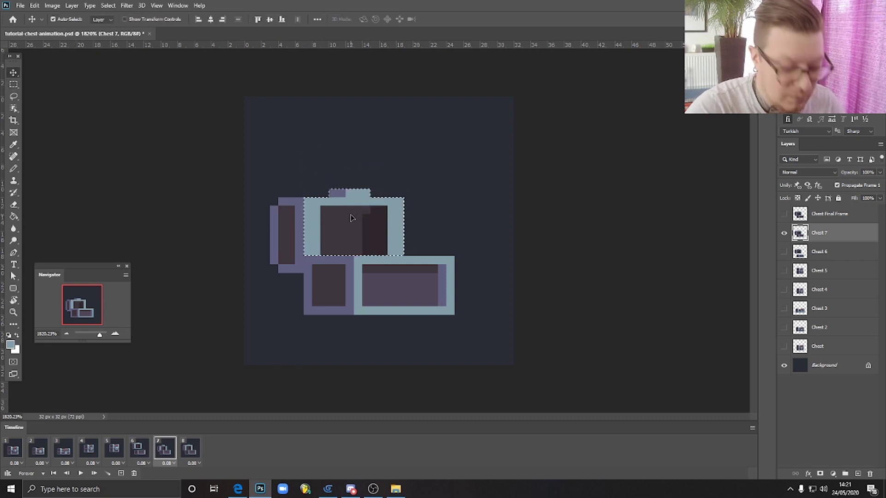
key(ctrl+d)
- Switch between frames 7 and 8 to compare the lowered lid with the final frame
click(190, 452)
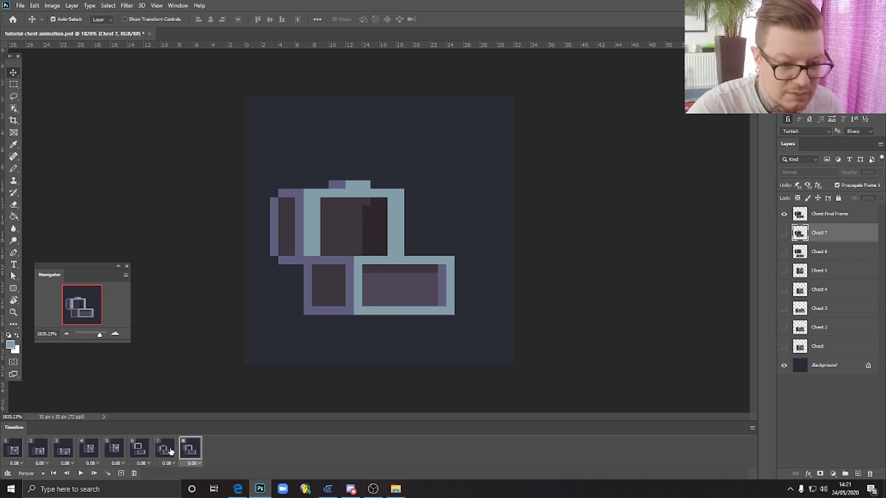
click(165, 450)
click(185, 452)
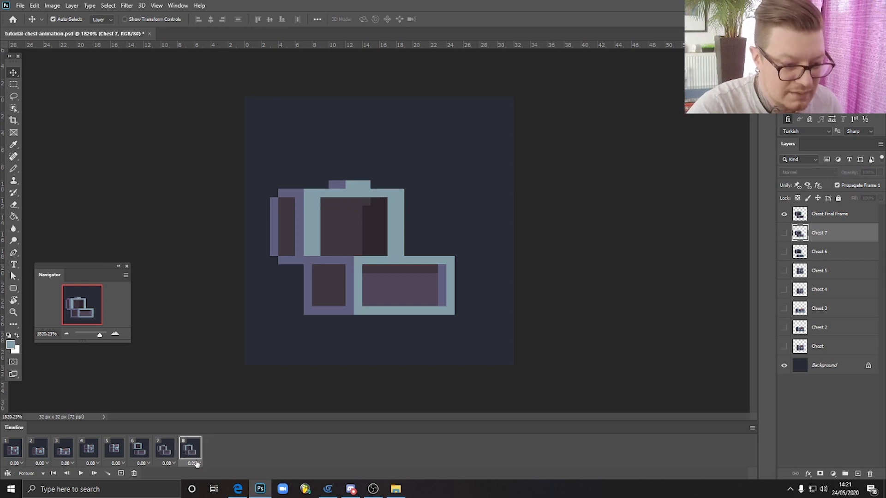
- Set frame 8's delay to 0.2 seconds, then play the animation to check the timing and stop it
click(199, 464)
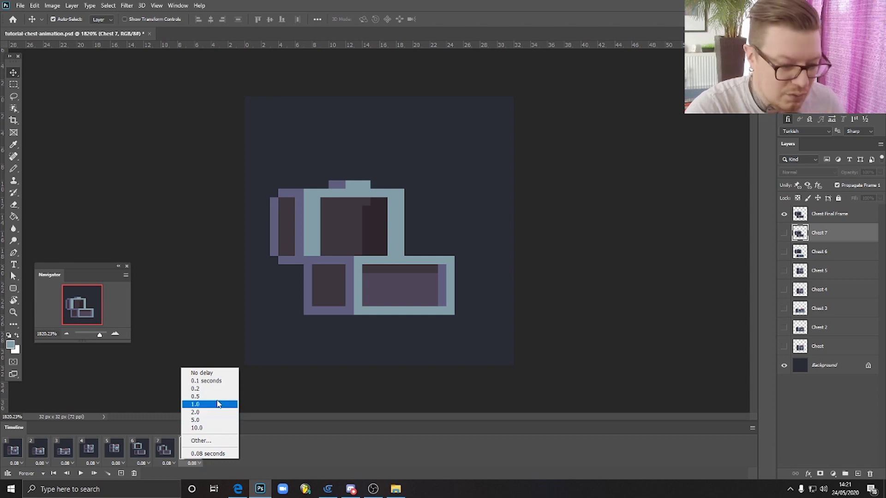
click(195, 464)
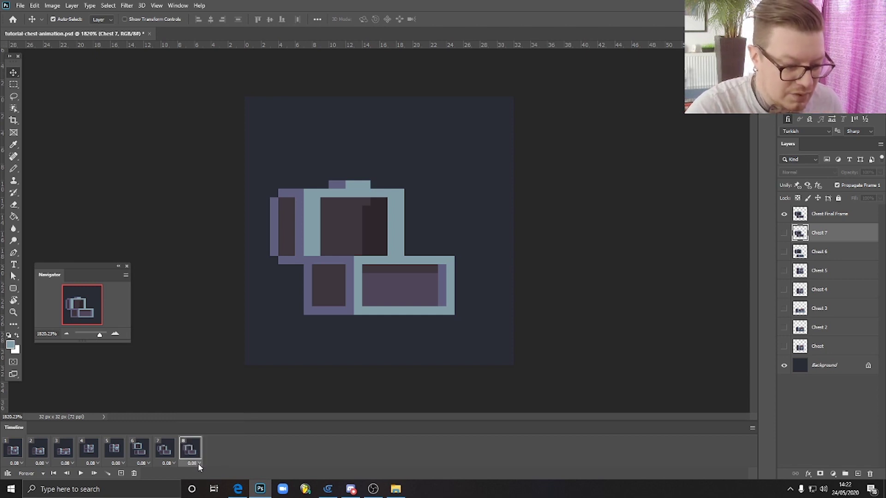
click(198, 463)
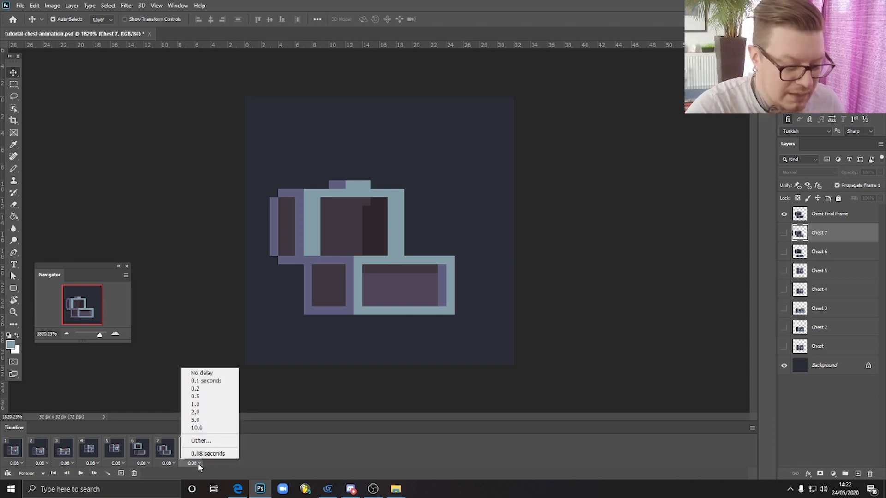
click(224, 389)
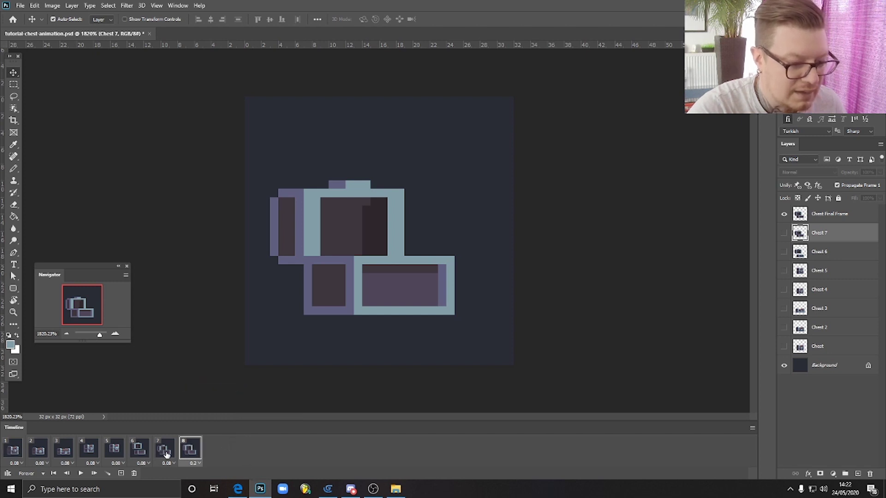
click(80, 474)
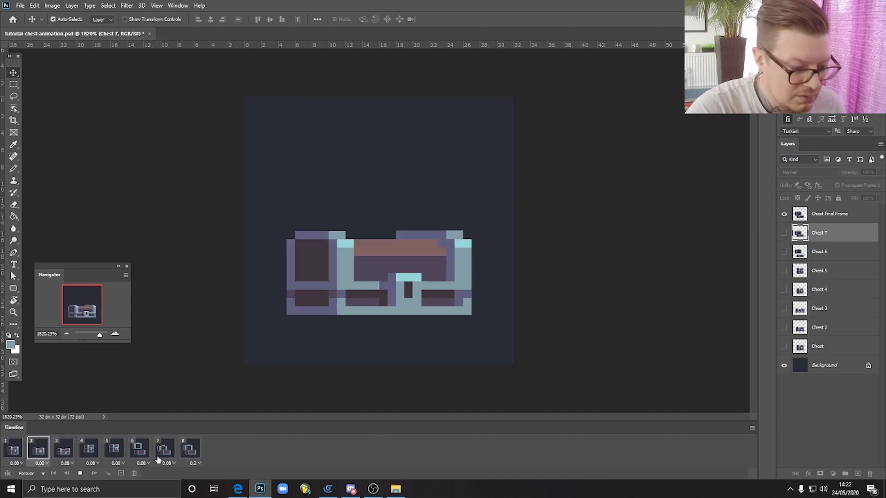
key(space)
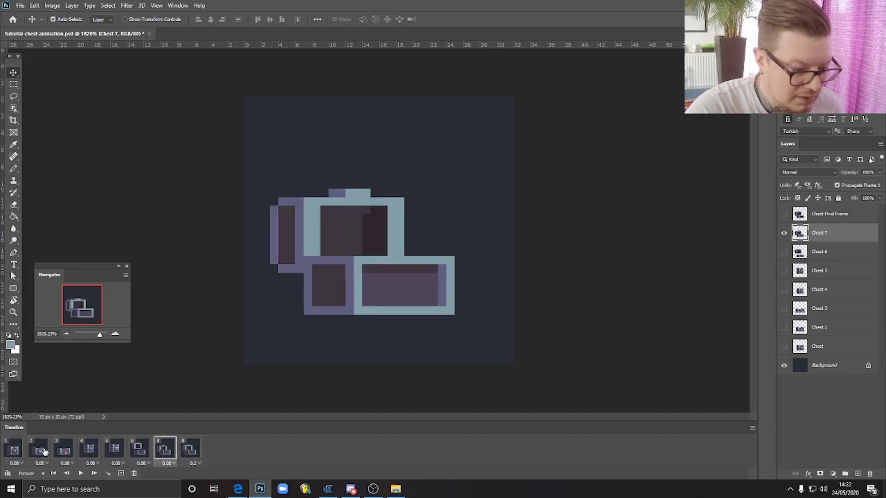
- Set the delay of frame 8 to 1 second
click(193, 461)
click(195, 463)
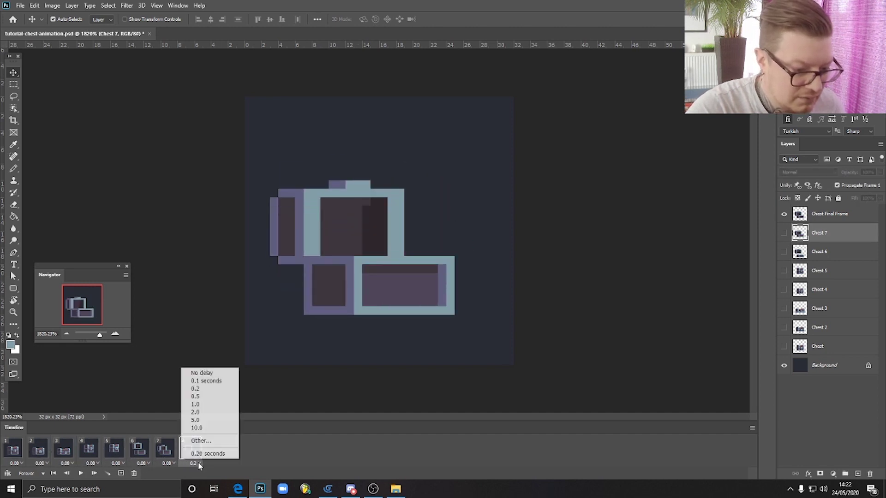
click(213, 404)
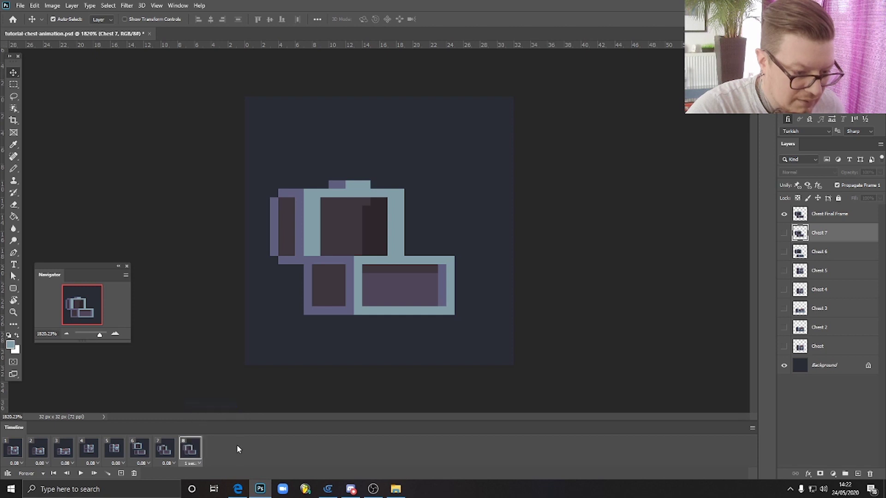
- Set the delay of frames 1 to 7 to 0.05 seconds and play the animation
click(15, 450)
shift+click(166, 452)
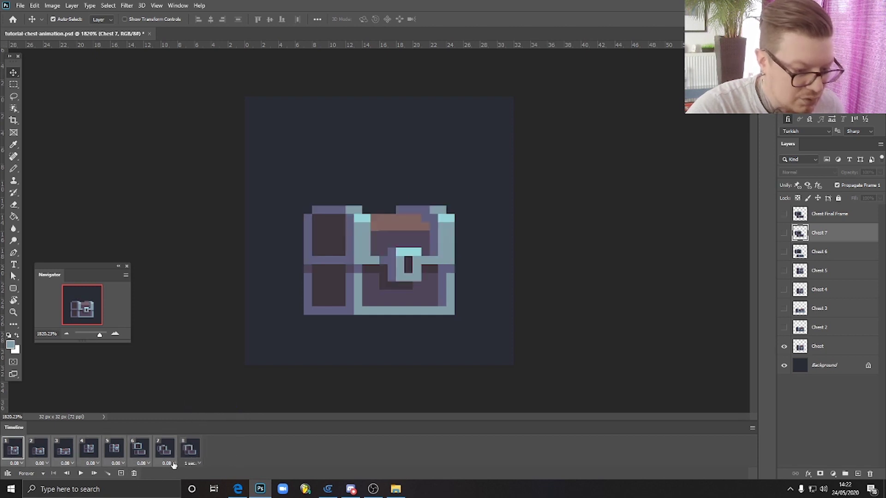
click(172, 463)
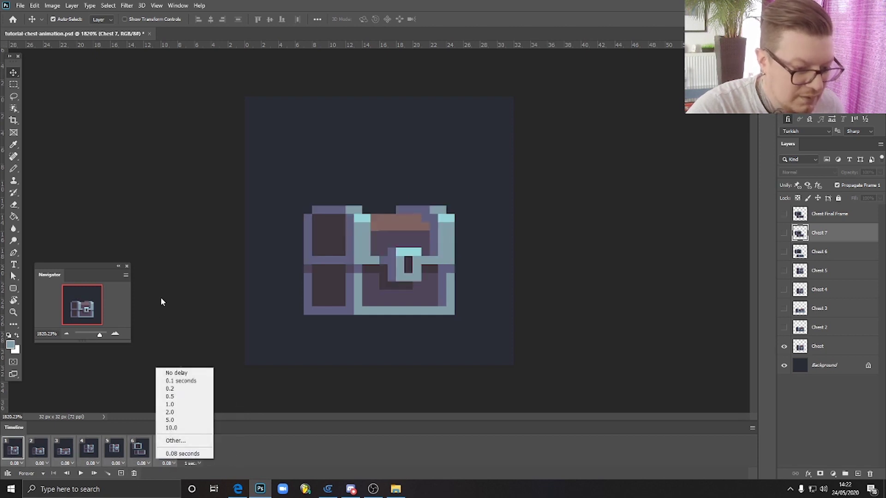
click(175, 441)
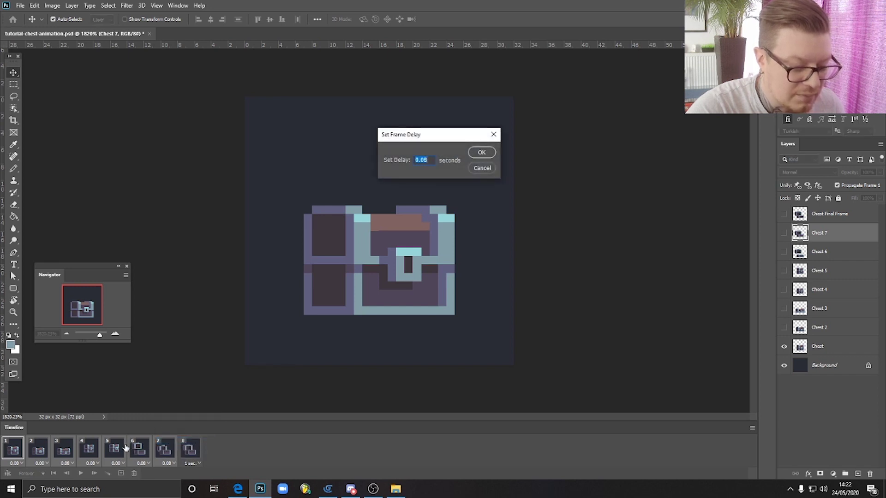
click(429, 160)
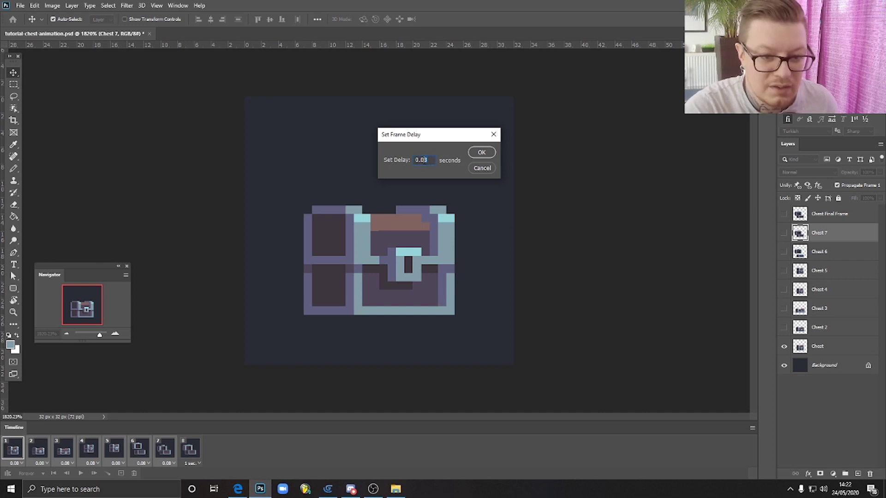
click(480, 153)
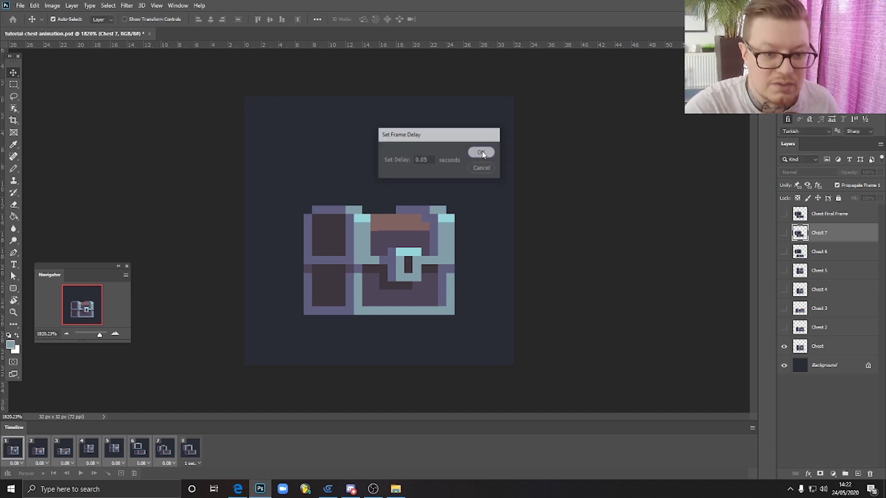
click(80, 474)
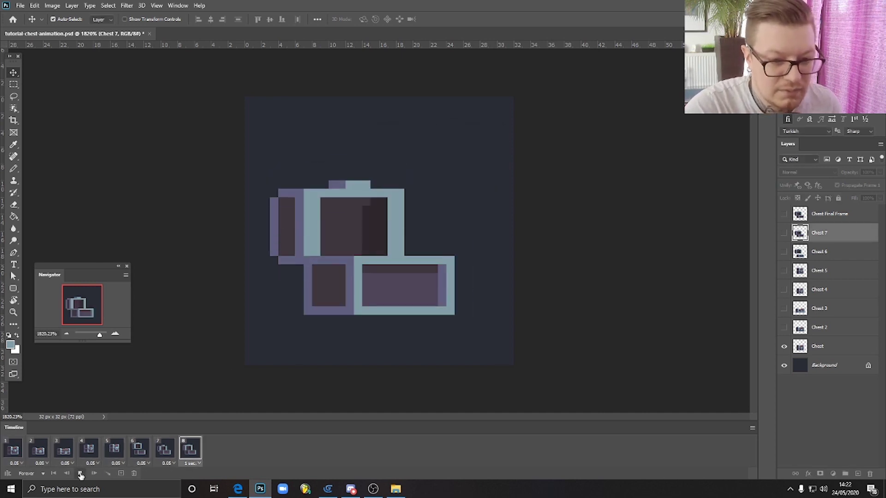